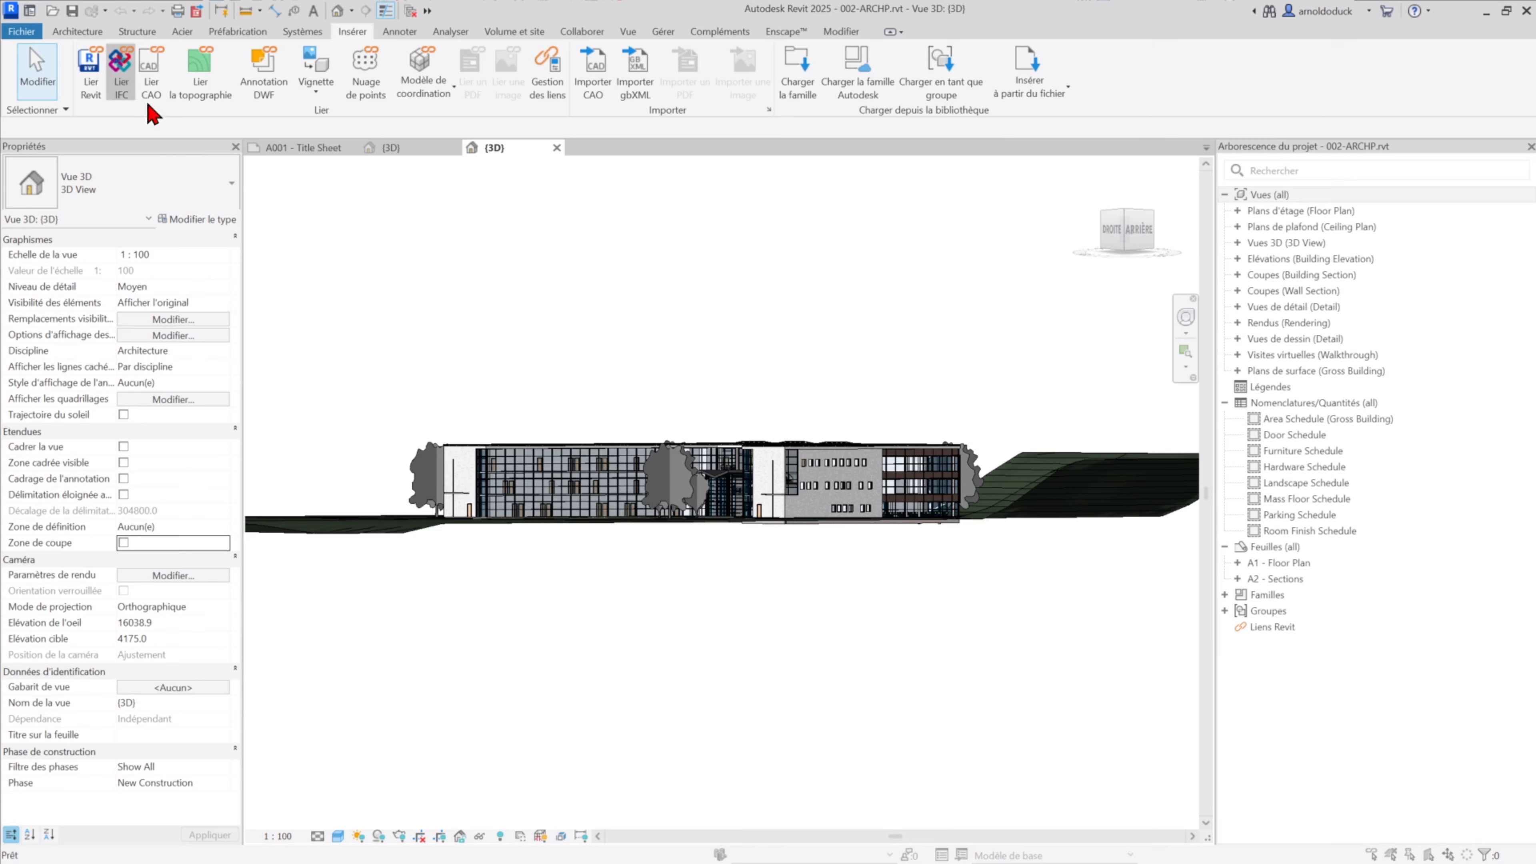
Link the structural IFC file 002-STRU.ifc from the STRU folder into the 3D view of the architectural model.
{"action": "left_click", "coordinate": [96, 130]}
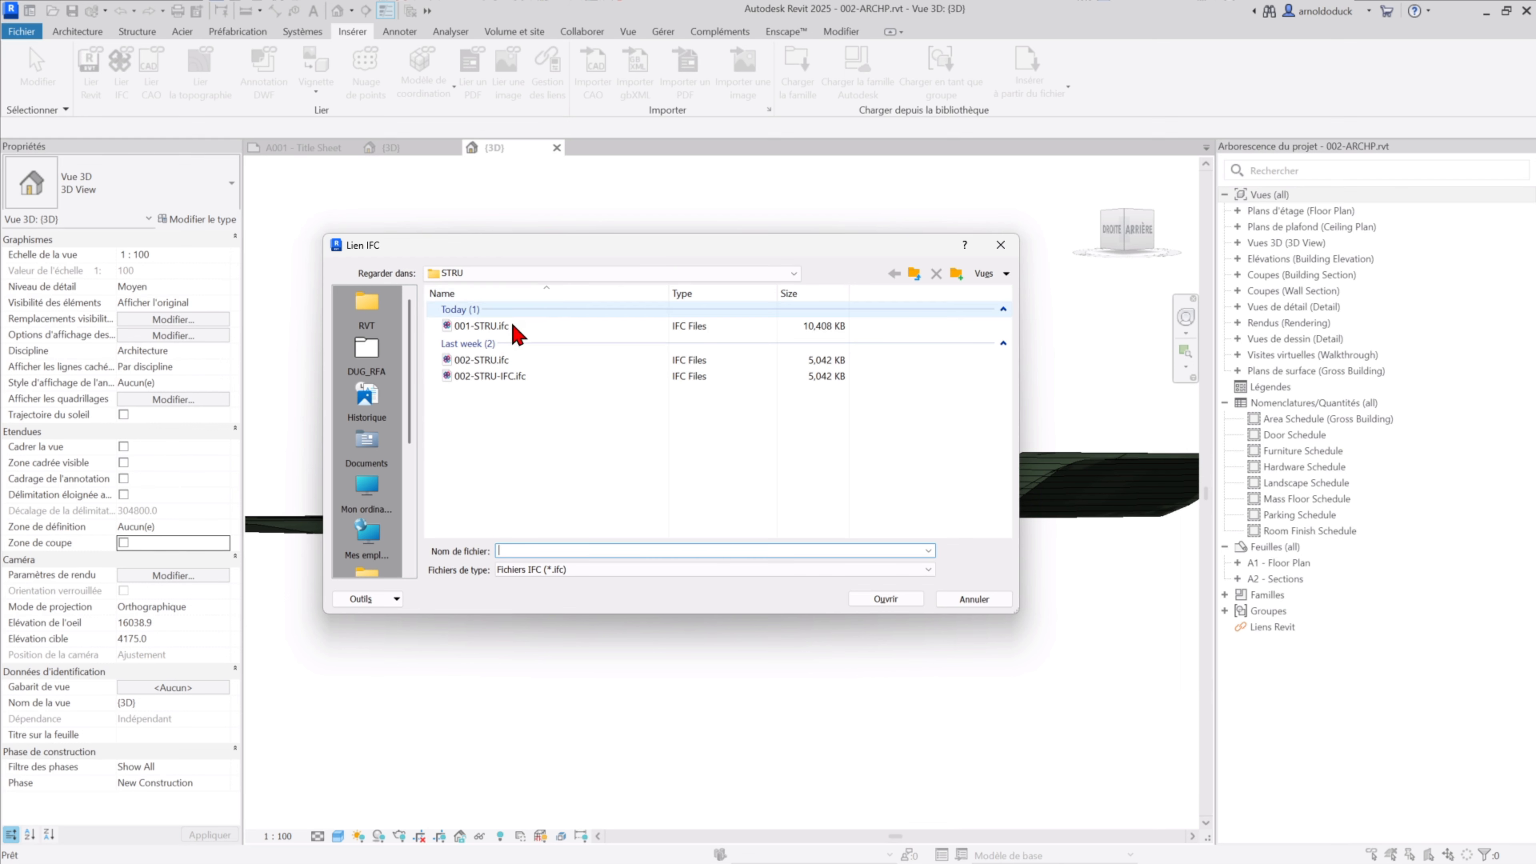
{"action": "left_click", "coordinate": [512, 574]}
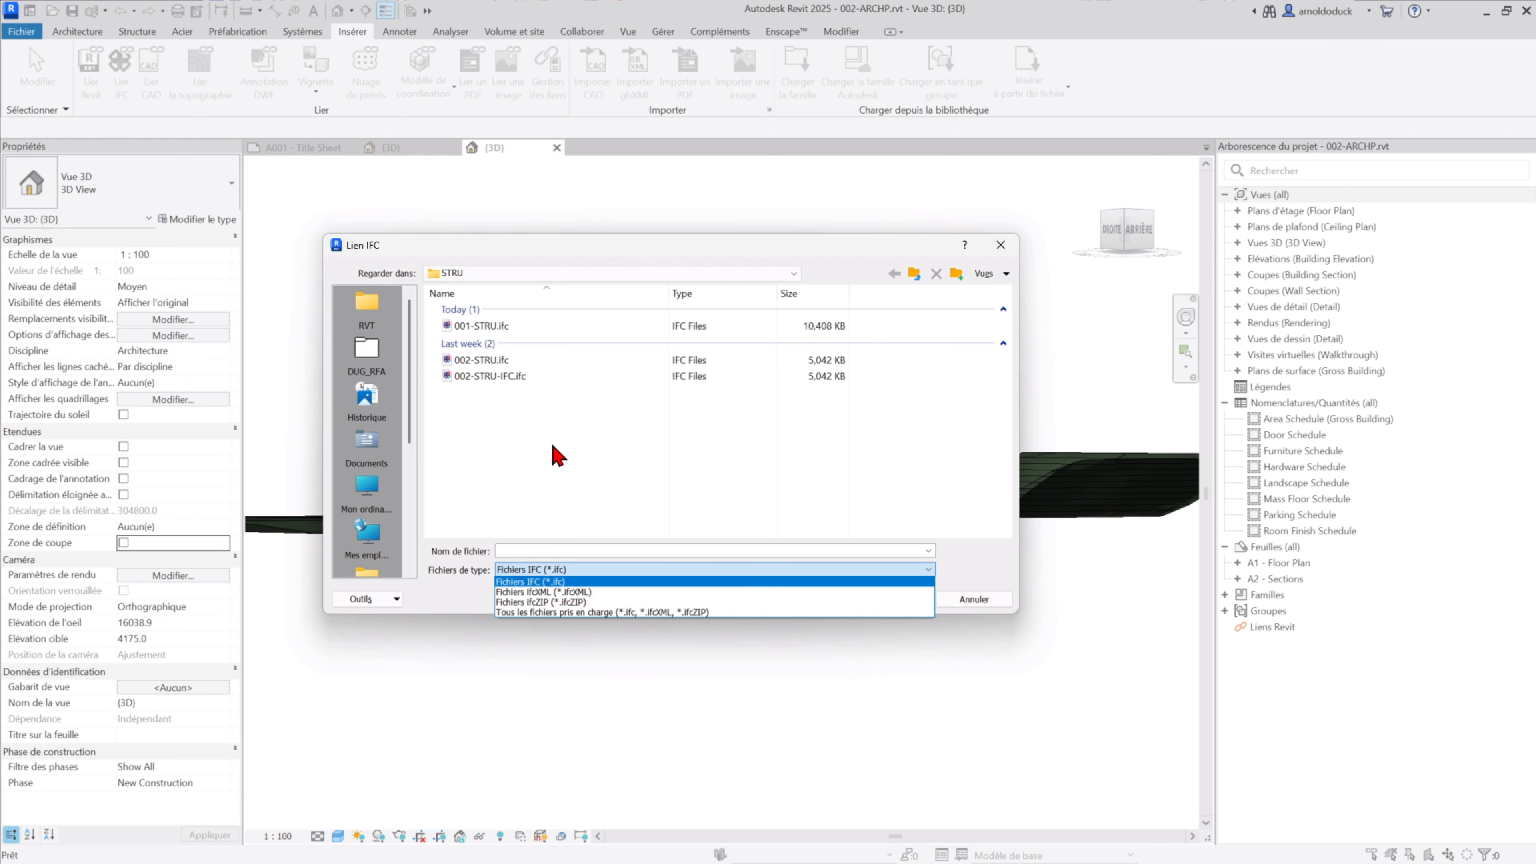
{"action": "left_click", "coordinate": [473, 361]}
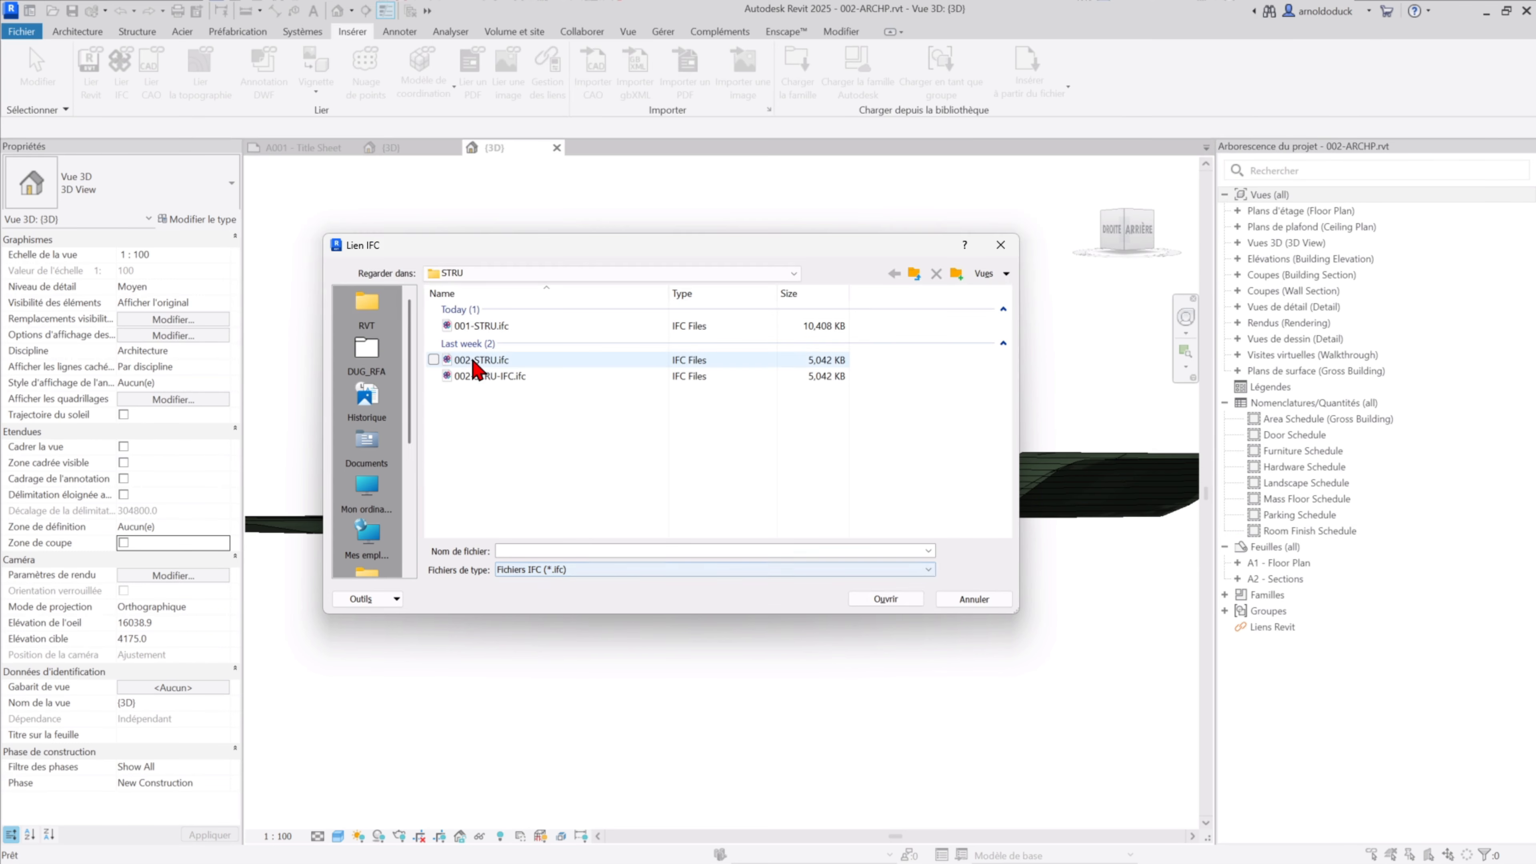
{"action": "left_click", "coordinate": [484, 364]}
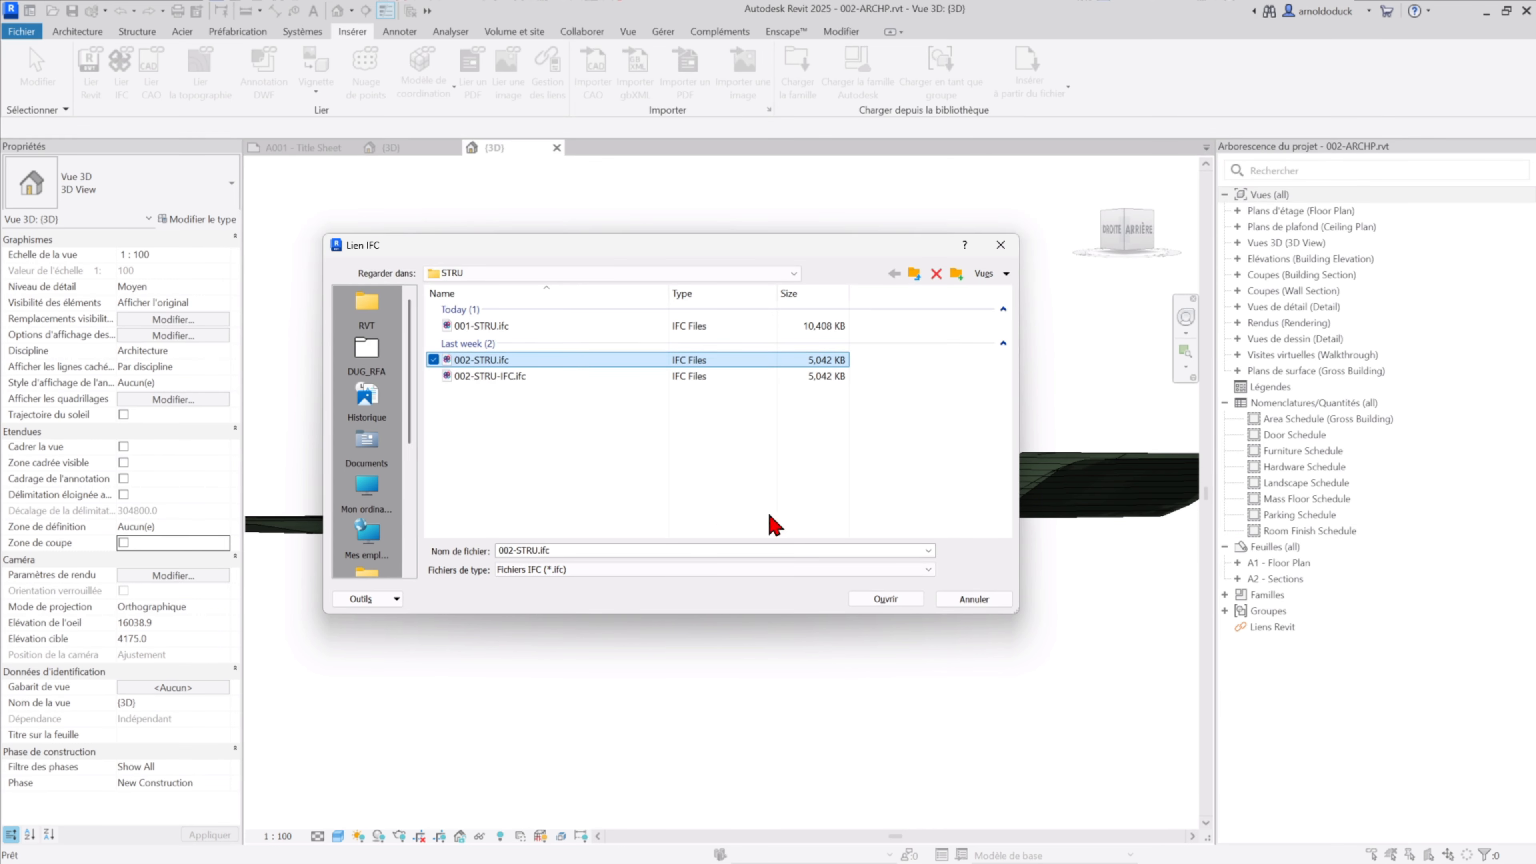
{"action": "left_click", "coordinate": [871, 599]}
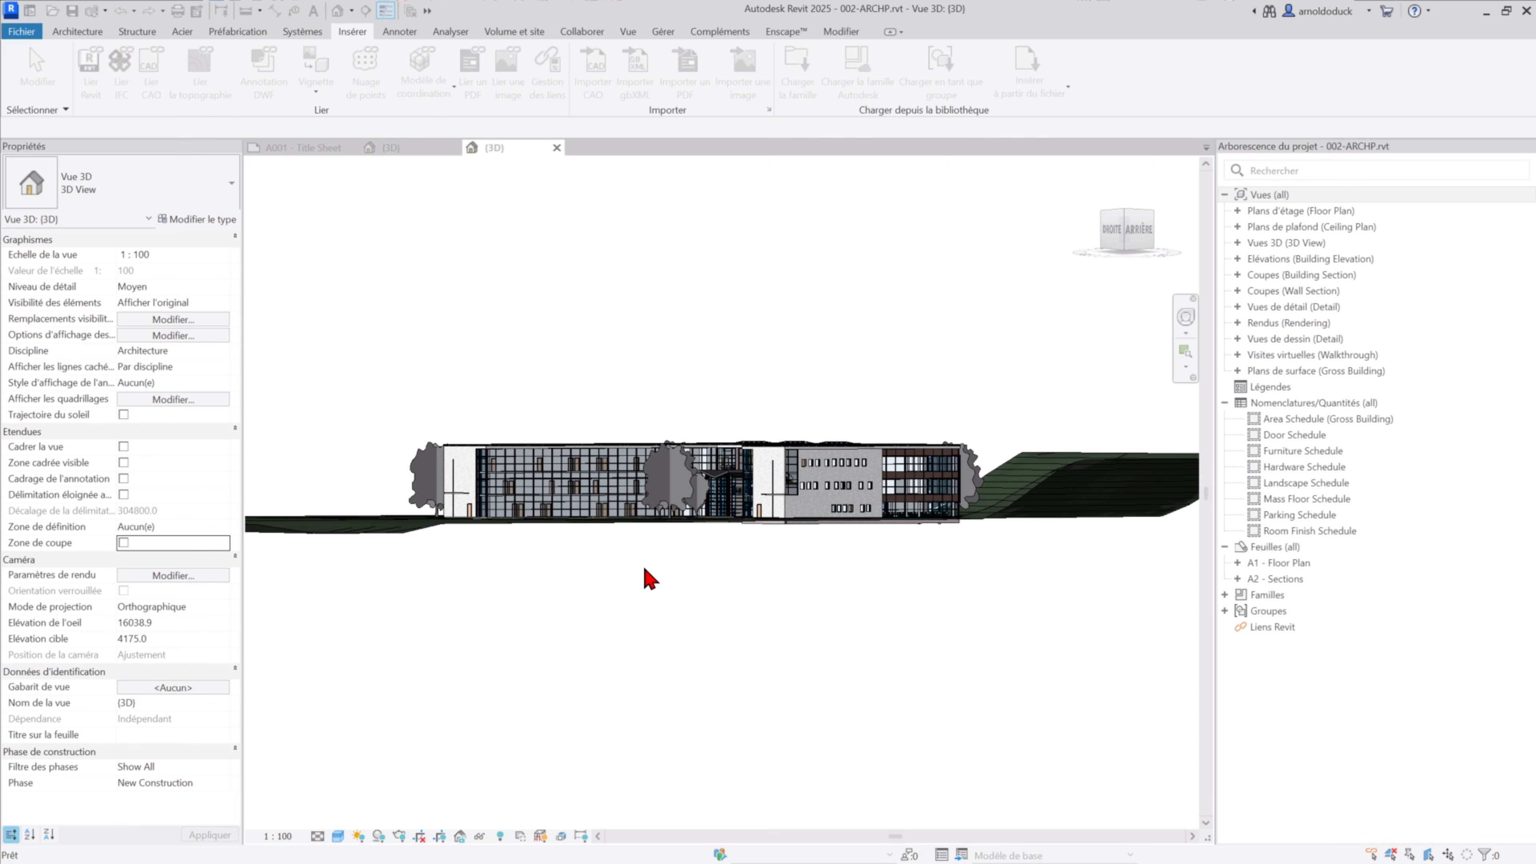
{"action": "left_click", "coordinate": [629, 580]}
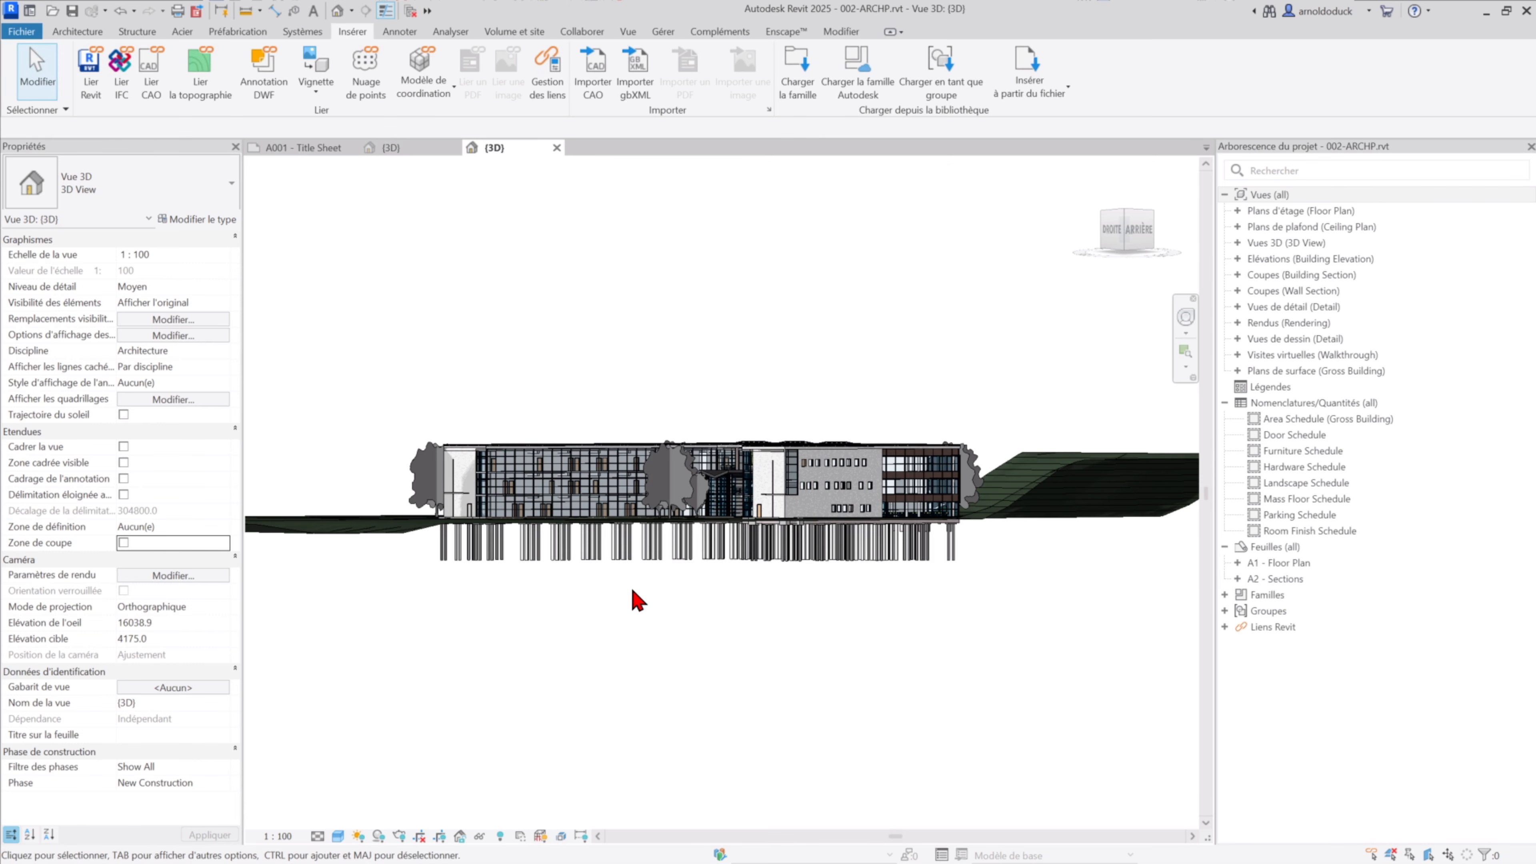
{"action": "middle_click_drag", "start_coordinate": [633, 593], "coordinate": [732, 515], "text": "shift"}
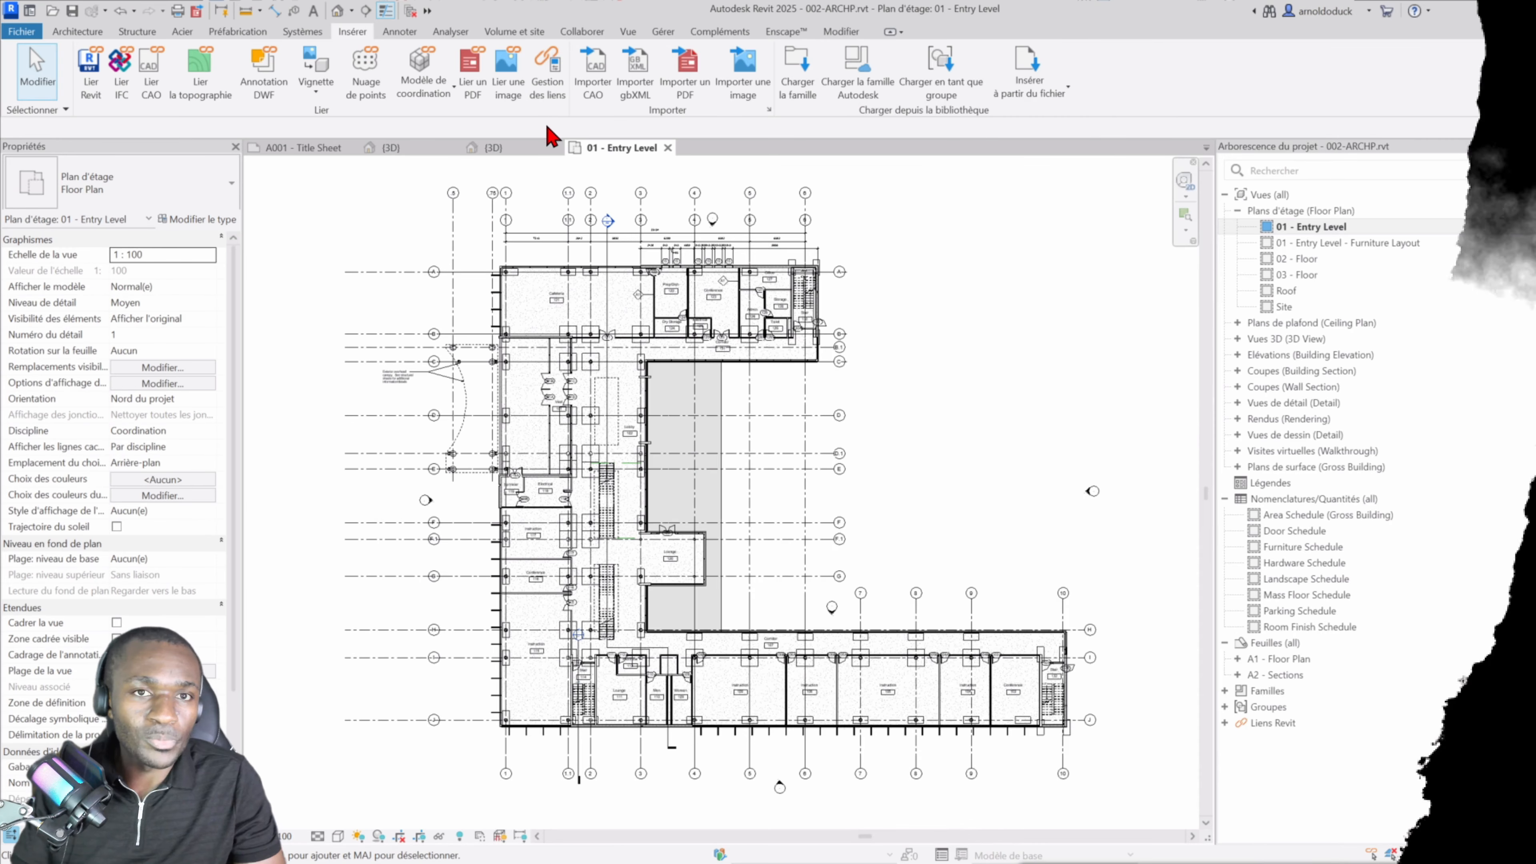
Examine the IFC links in the link manager, including their saved path and path type.
{"action": "left_click", "coordinate": [548, 88]}
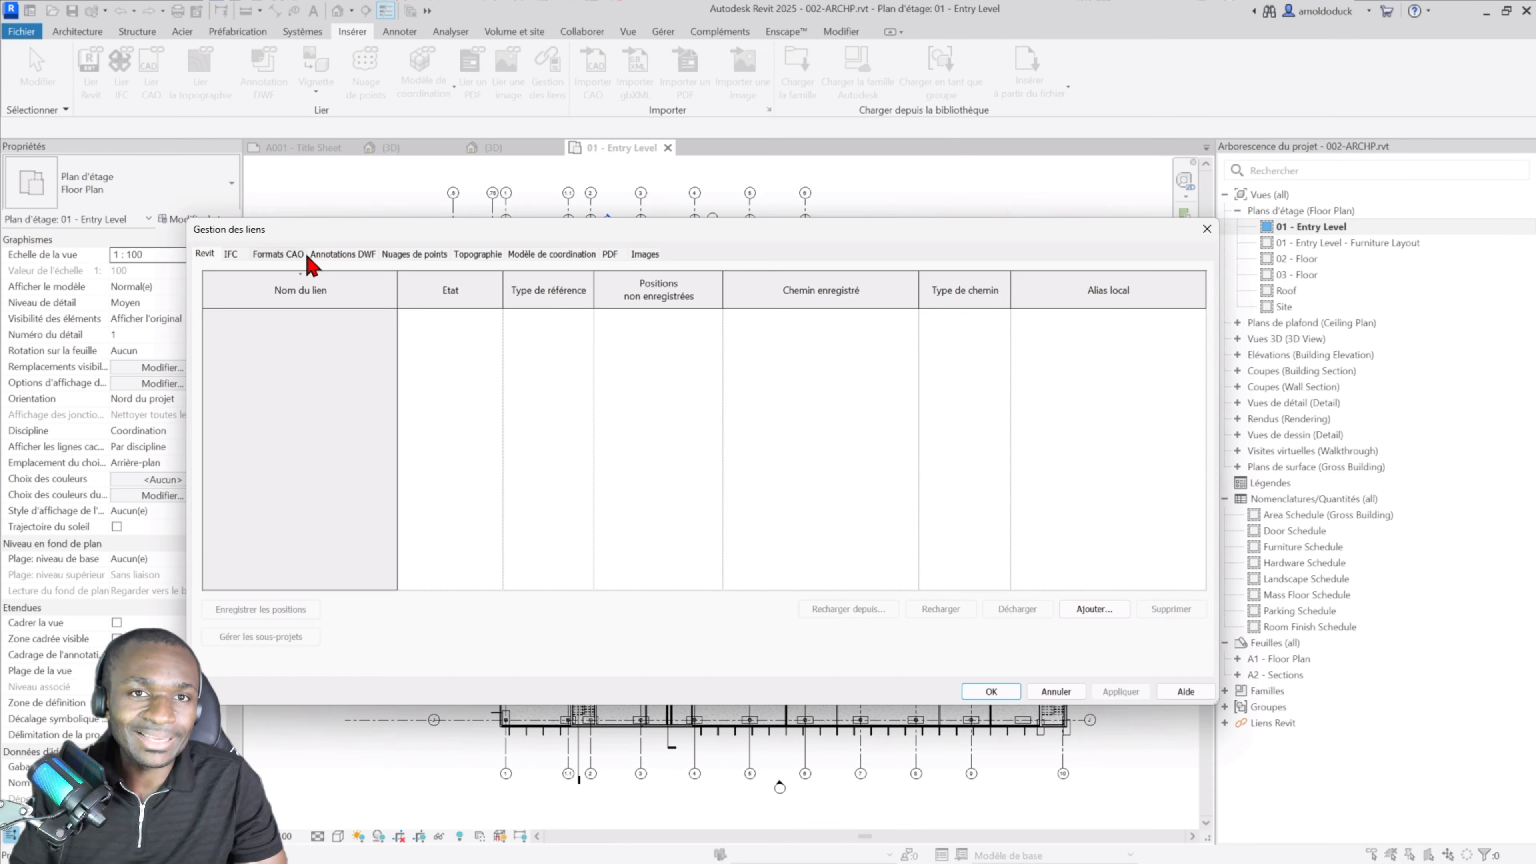
{"action": "left_click", "coordinate": [230, 254]}
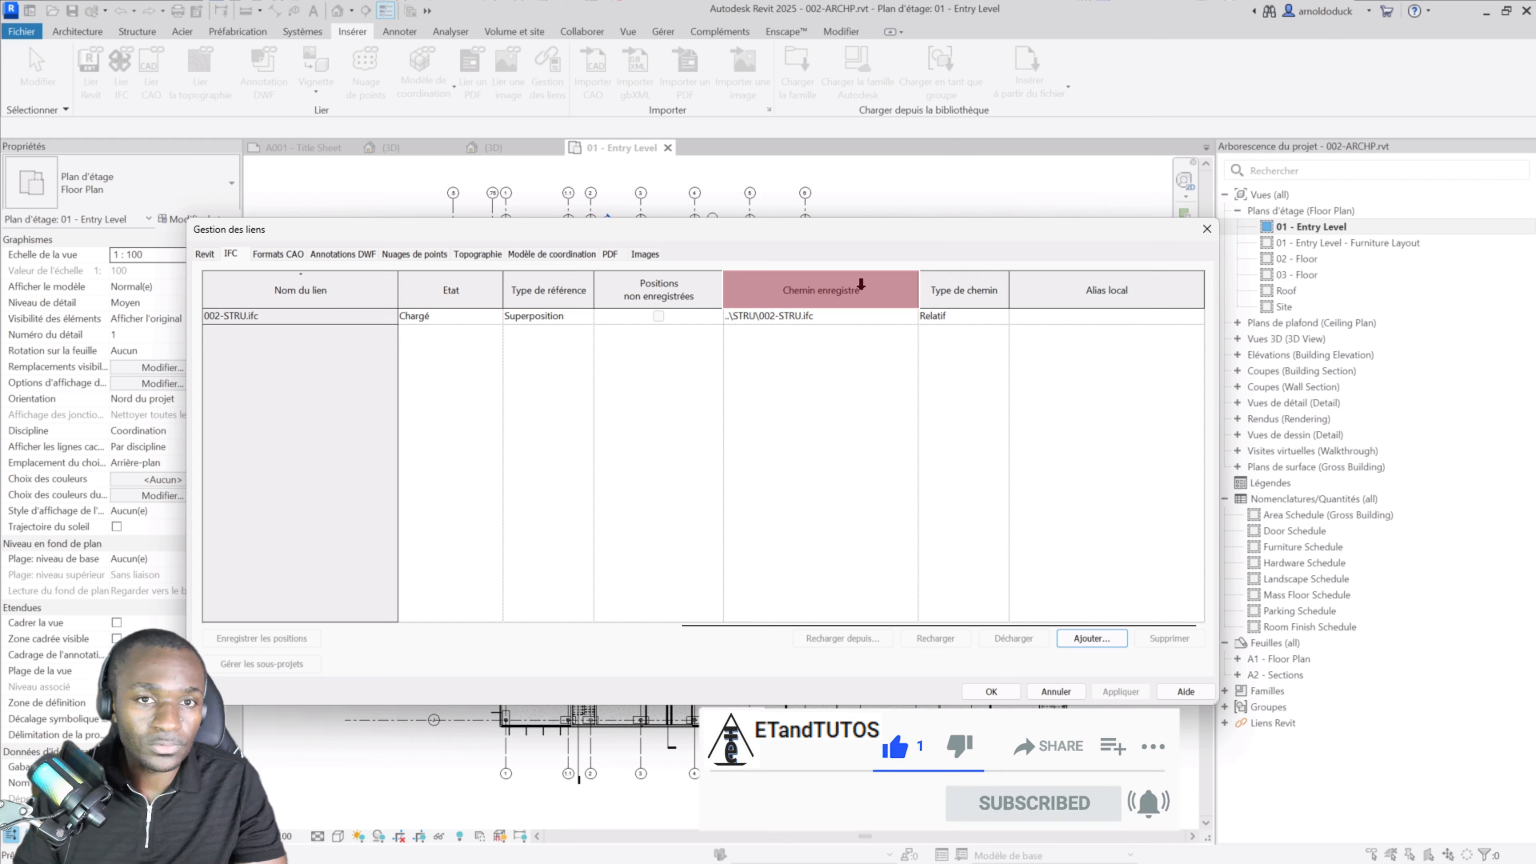
{"action": "left_click", "coordinate": [975, 283]}
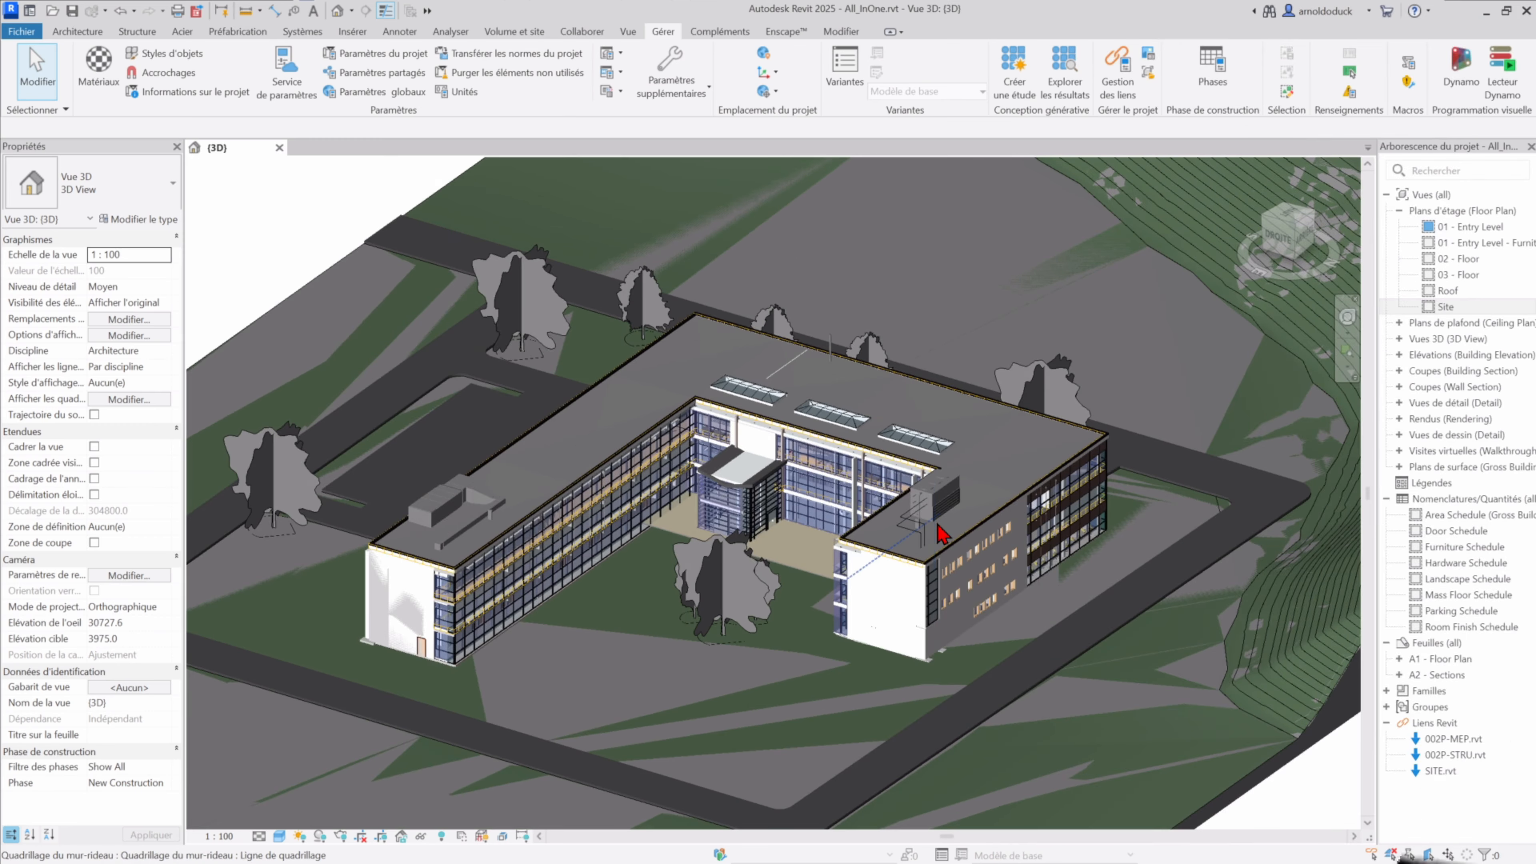
{"action": "left_click", "coordinate": [942, 534]}
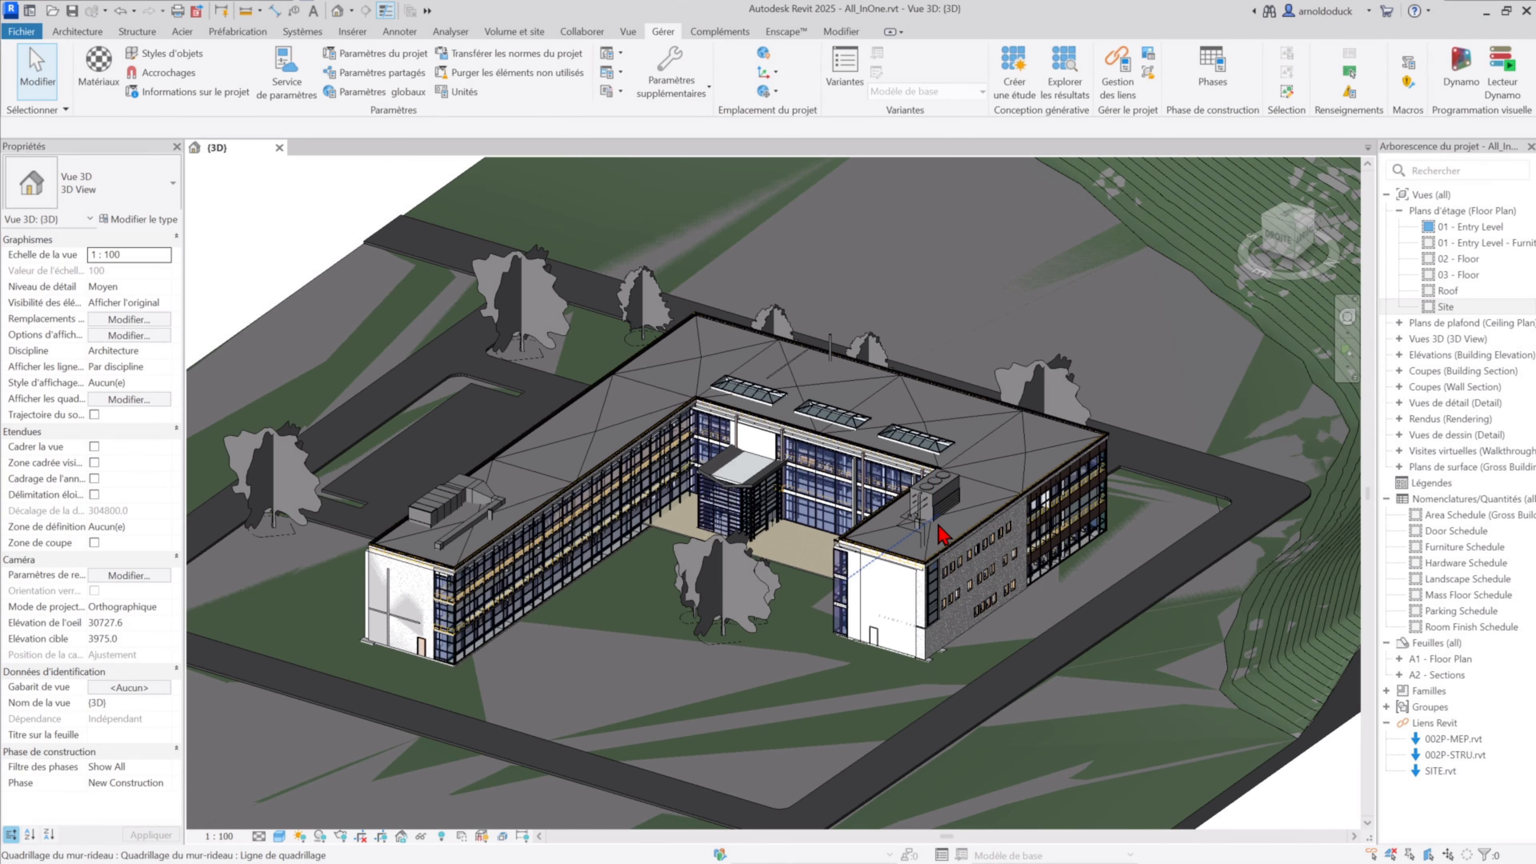
{"action": "scroll", "coordinate": [946, 533], "scroll_direction": "up", "scroll_amount": 3}
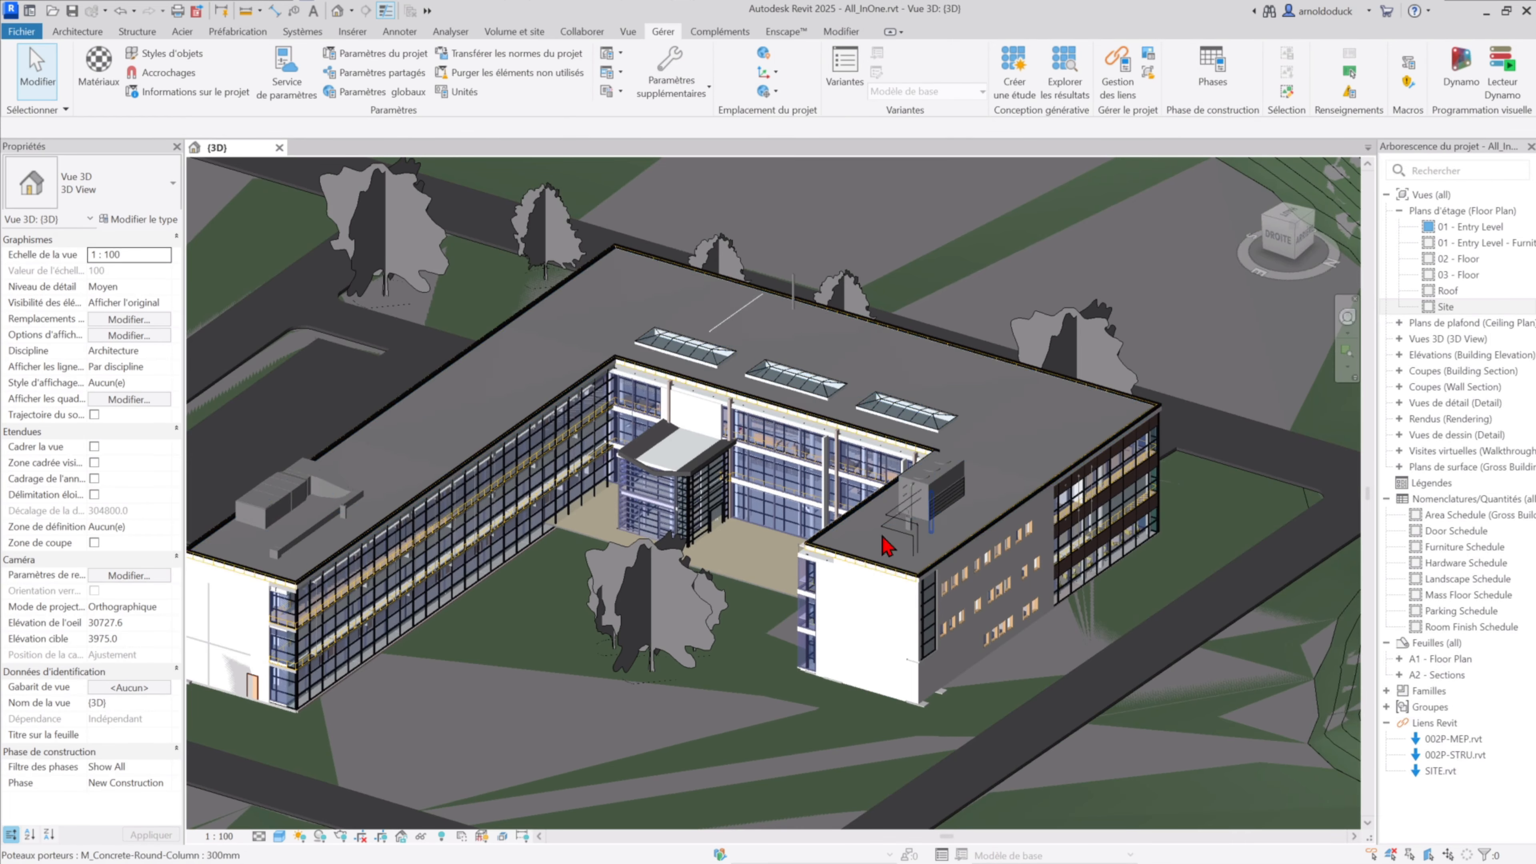
{"action": "middle_click_drag", "start_coordinate": [876, 575], "coordinate": [909, 564], "text": "shift"}
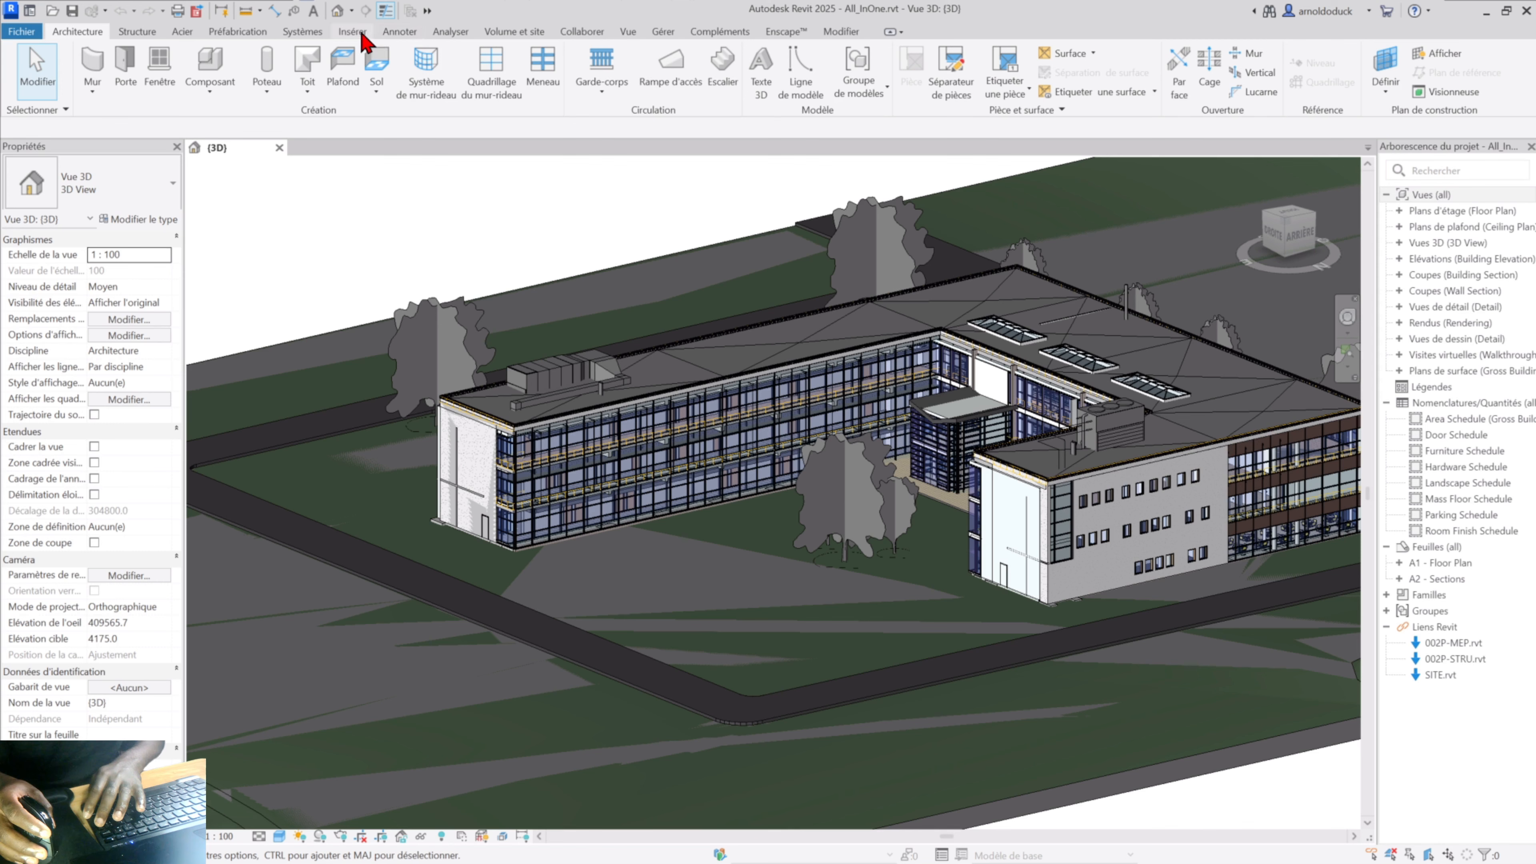
Unload the linked models 002P-MEP.rvt and 002P-STRU.rvt from the All_InOne project.
{"action": "left_click", "coordinate": [352, 31]}
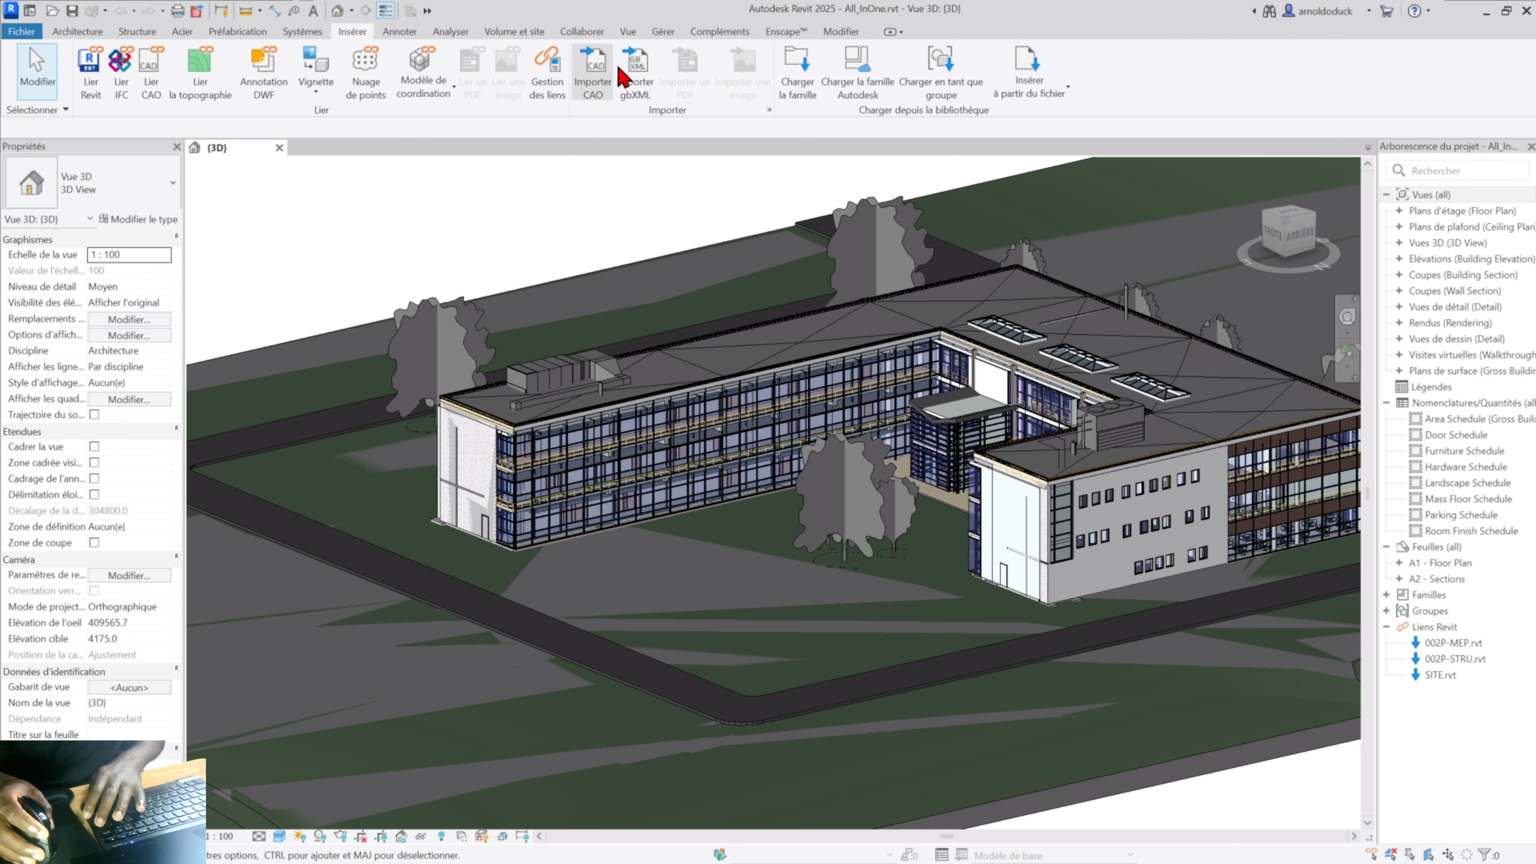
{"action": "left_click", "coordinate": [547, 72]}
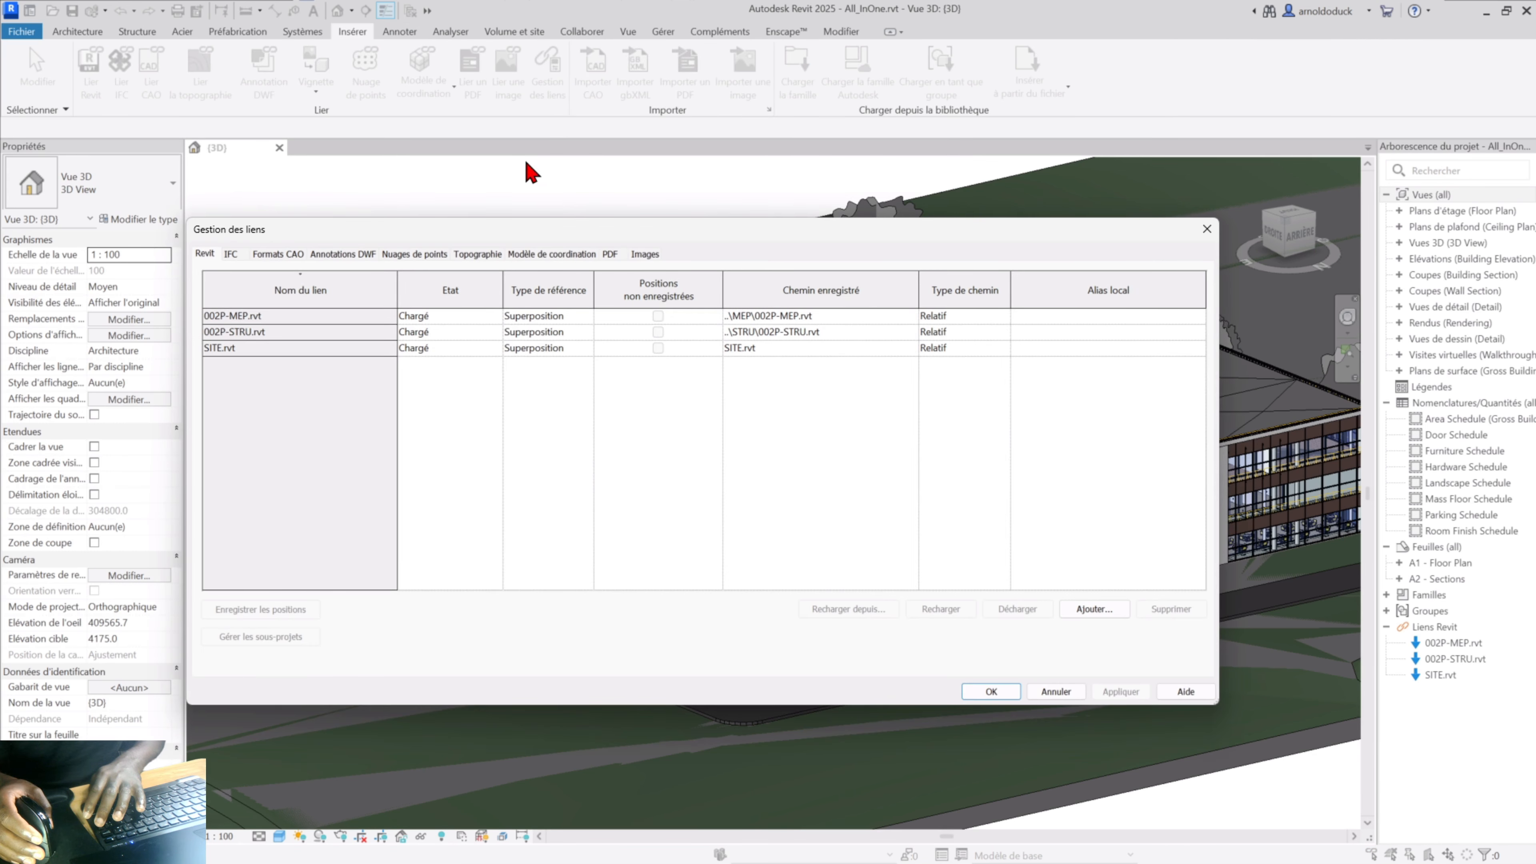
{"action": "left_click", "coordinate": [377, 315]}
{"action": "left_click", "coordinate": [1007, 609]}
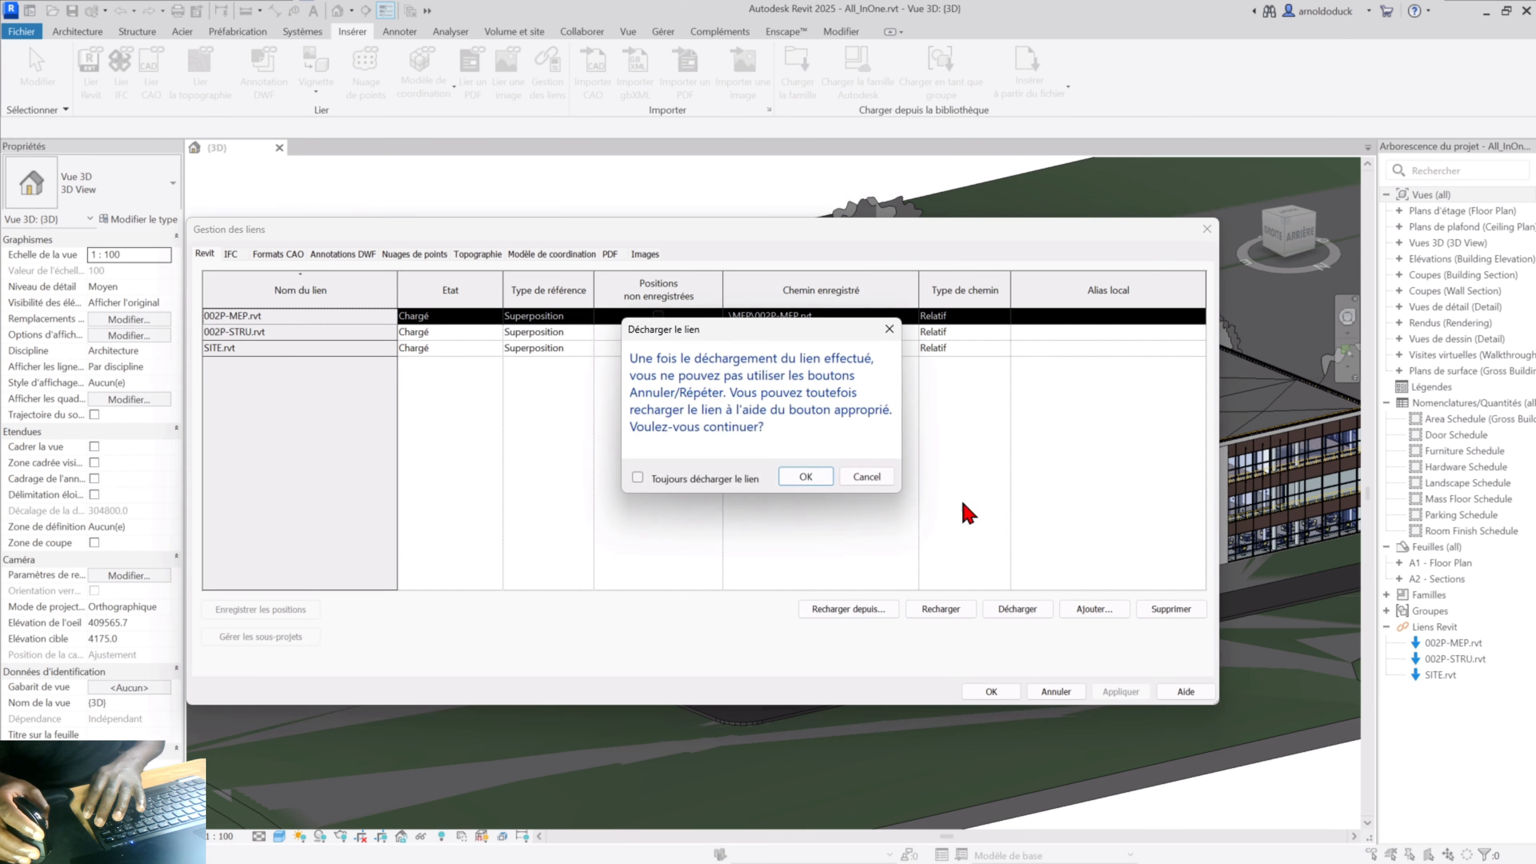
{"action": "left_click", "coordinate": [806, 476]}
{"action": "left_click", "coordinate": [233, 332]}
{"action": "left_click", "coordinate": [1017, 608]}
{"action": "left_click", "coordinate": [805, 476]}
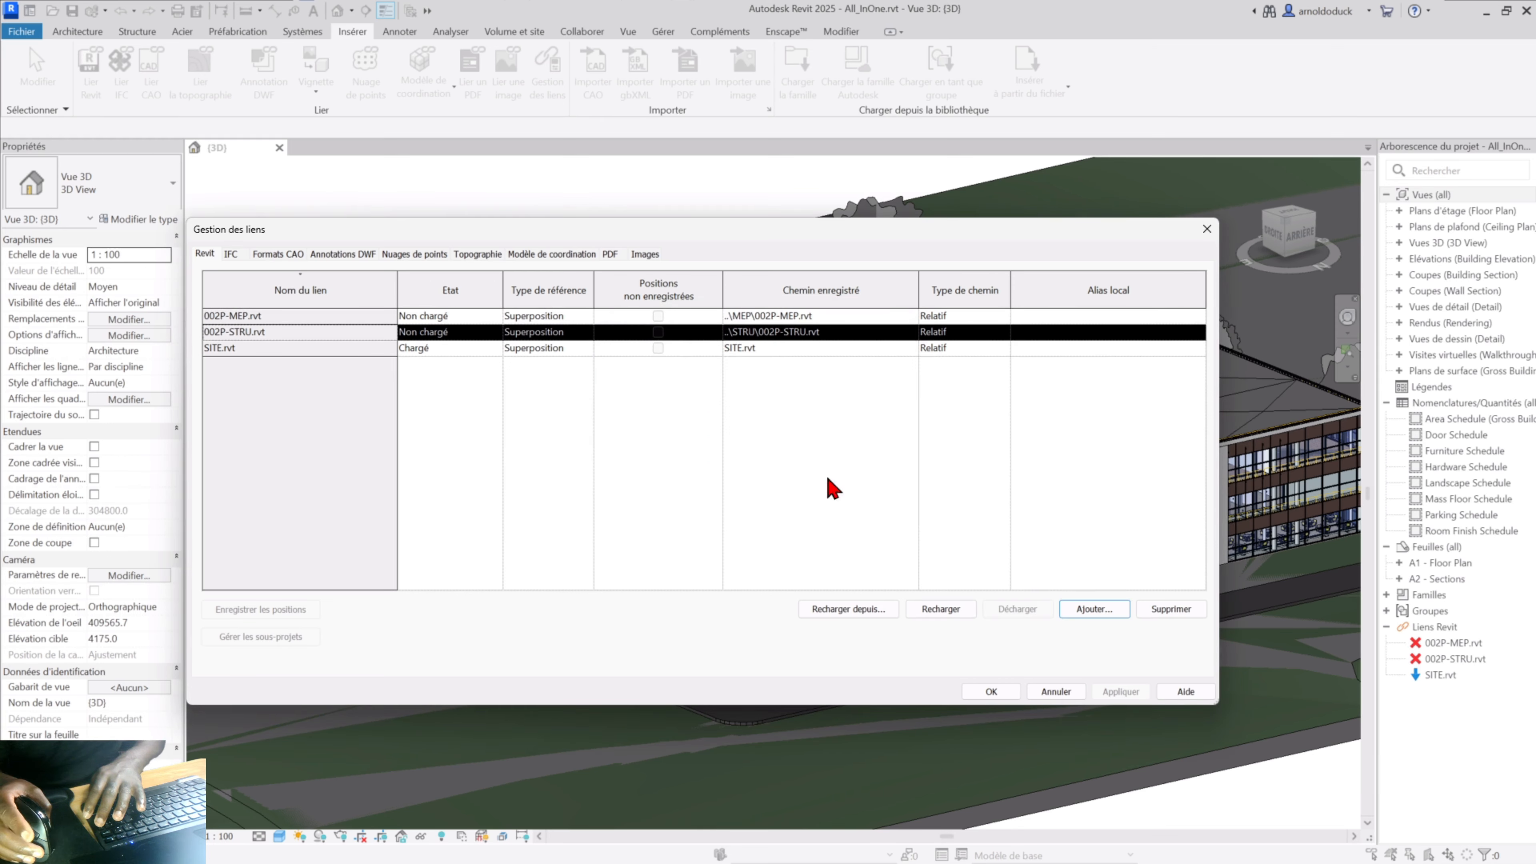
{"action": "left_click", "coordinate": [992, 691]}
Unload the linked site model SITE.rvt so that only the architectural building is displayed in the 3D view.
{"action": "scroll", "coordinate": [650, 233], "scroll_direction": "down", "scroll_amount": 3}
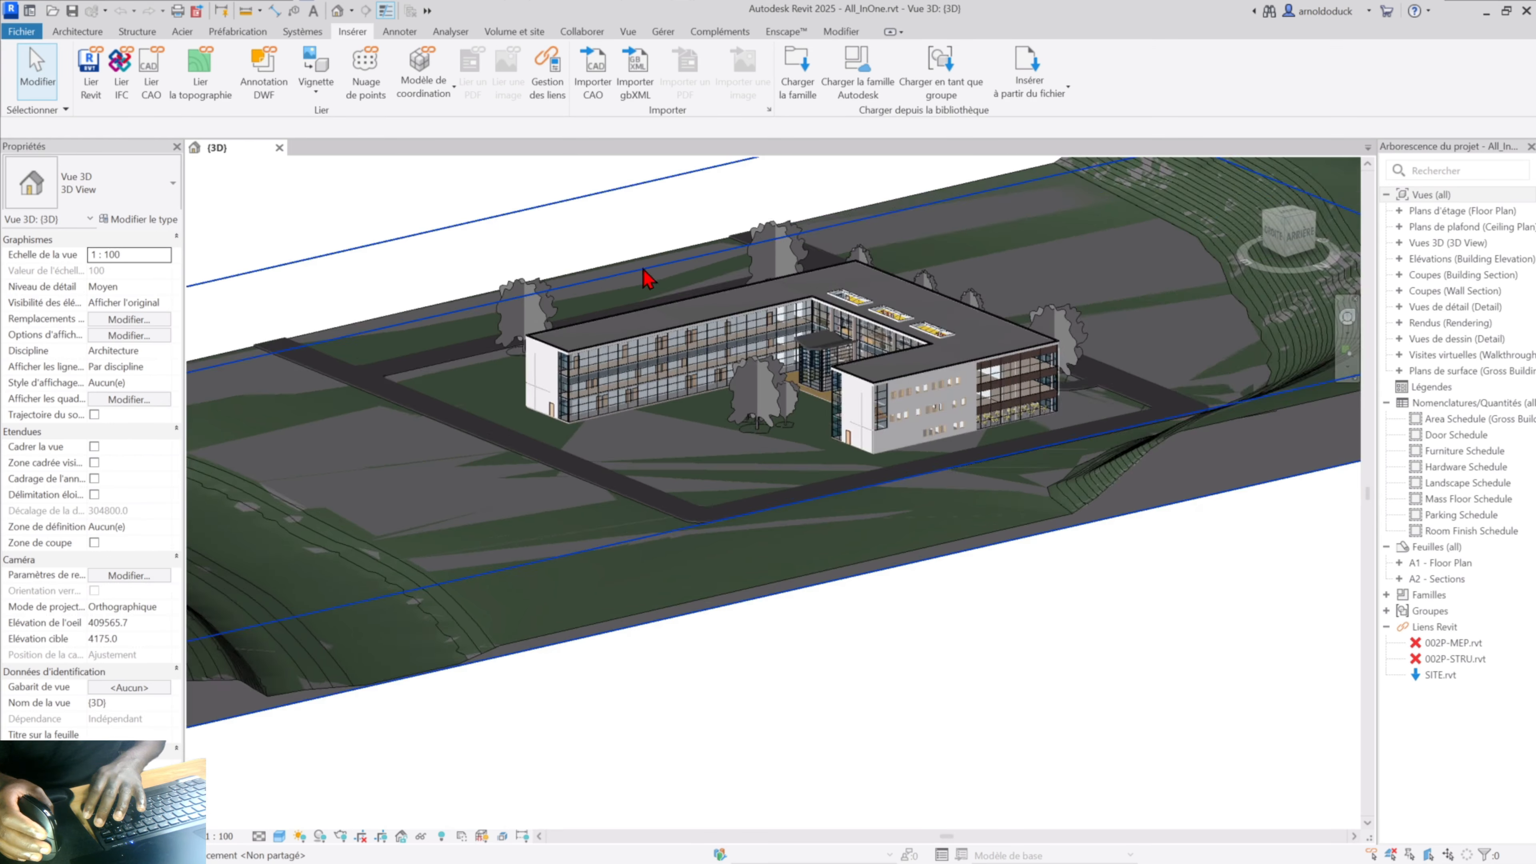
{"action": "scroll", "coordinate": [683, 289], "scroll_direction": "down", "scroll_amount": 2}
{"action": "scroll", "coordinate": [683, 292], "scroll_direction": "up", "scroll_amount": 4}
{"action": "scroll", "coordinate": [683, 293], "scroll_direction": "down", "scroll_amount": 5}
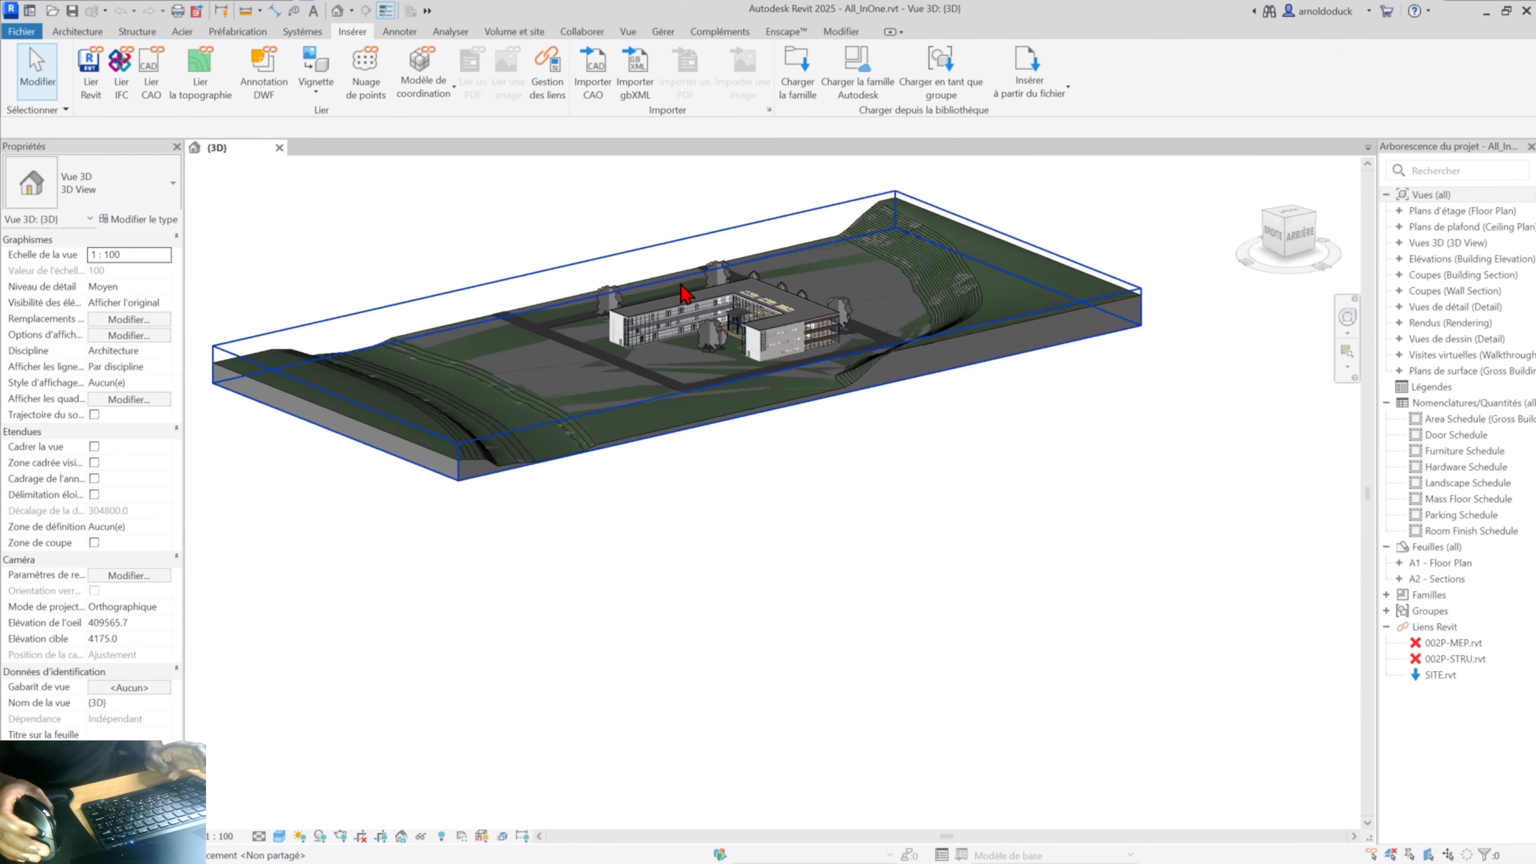
{"action": "scroll", "coordinate": [678, 283], "scroll_direction": "up", "scroll_amount": 2}
{"action": "middle_click_drag", "start_coordinate": [675, 298], "coordinate": [737, 343], "text": "shift"}
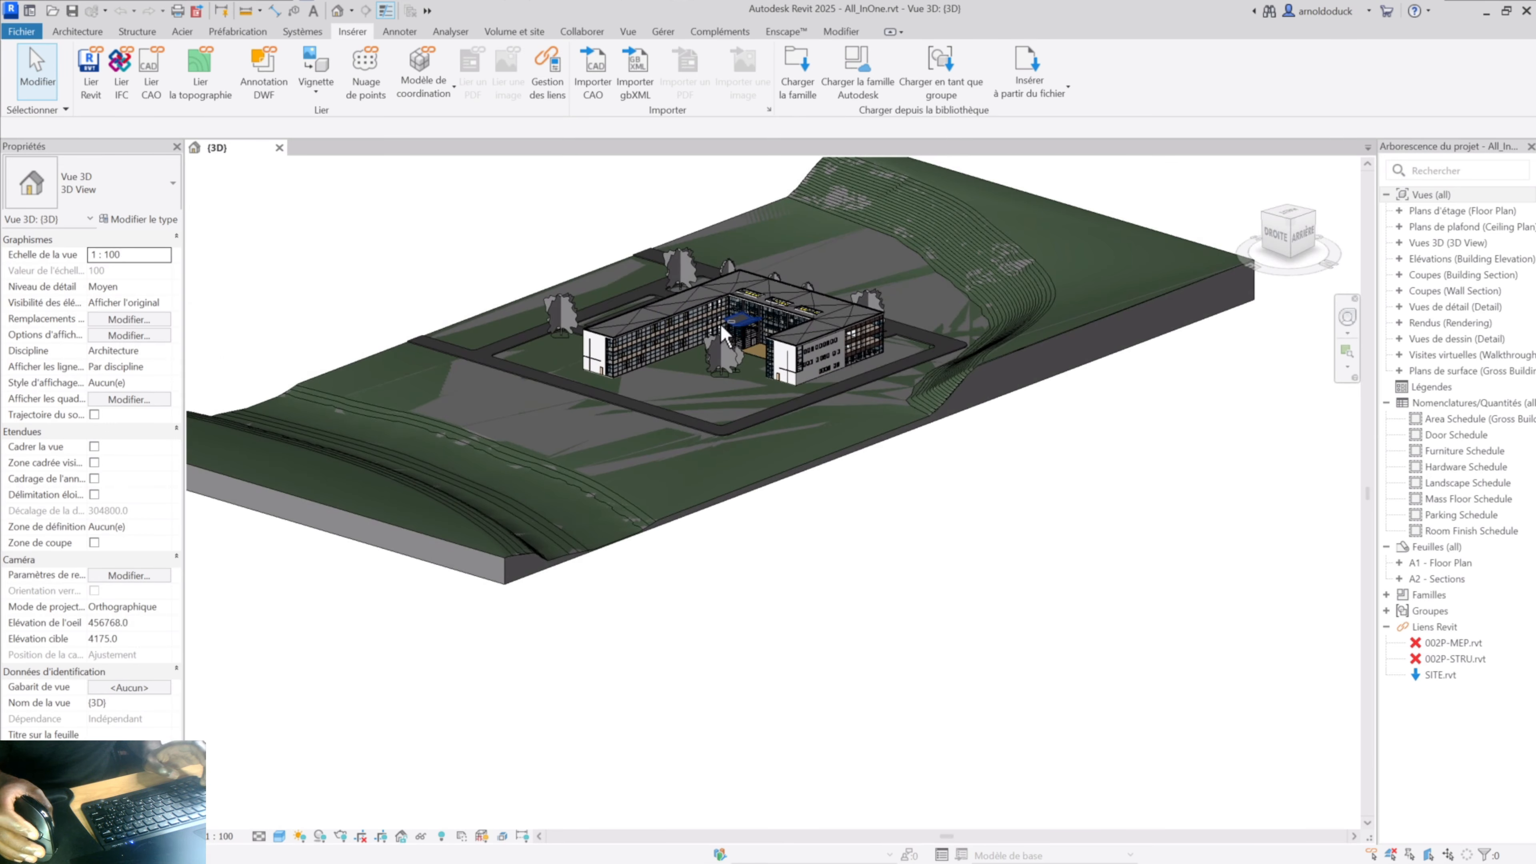
{"action": "scroll", "coordinate": [720, 325], "scroll_direction": "up", "scroll_amount": 5}
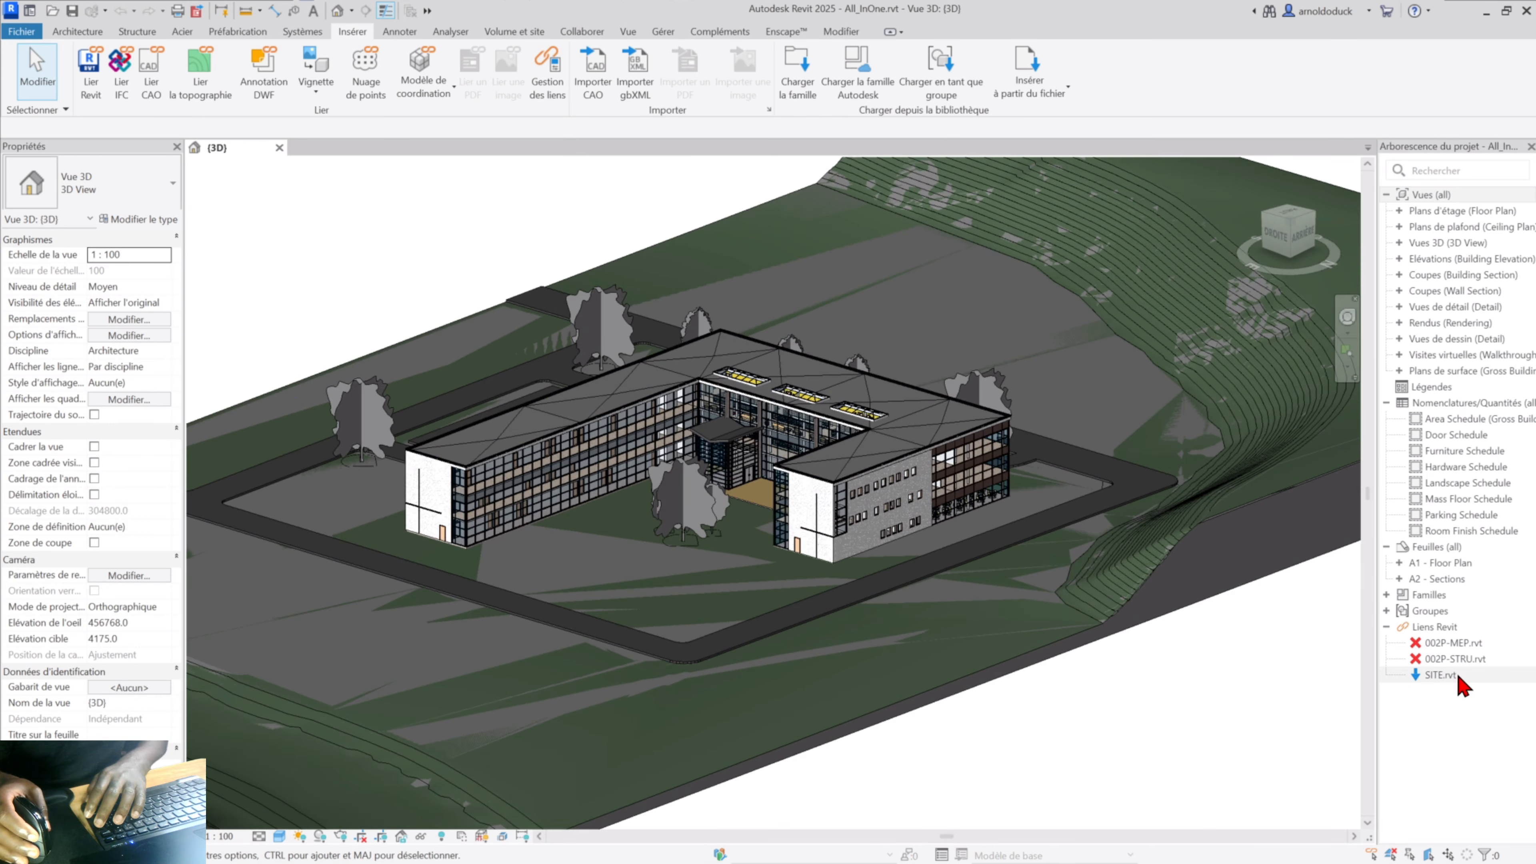
{"action": "right_click", "coordinate": [1454, 674]}
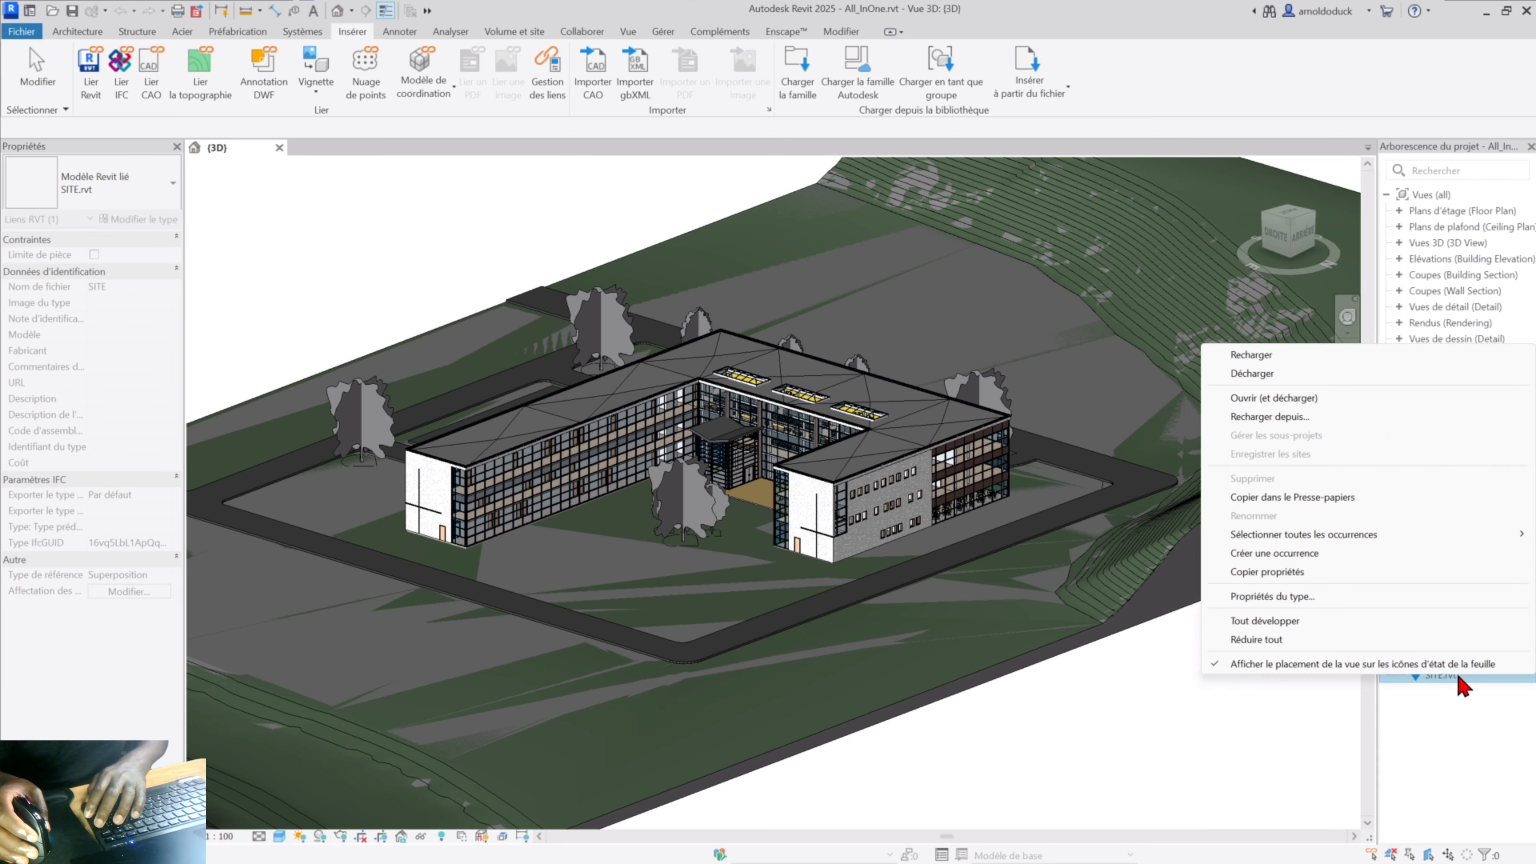
{"action": "left_click", "coordinate": [1286, 376]}
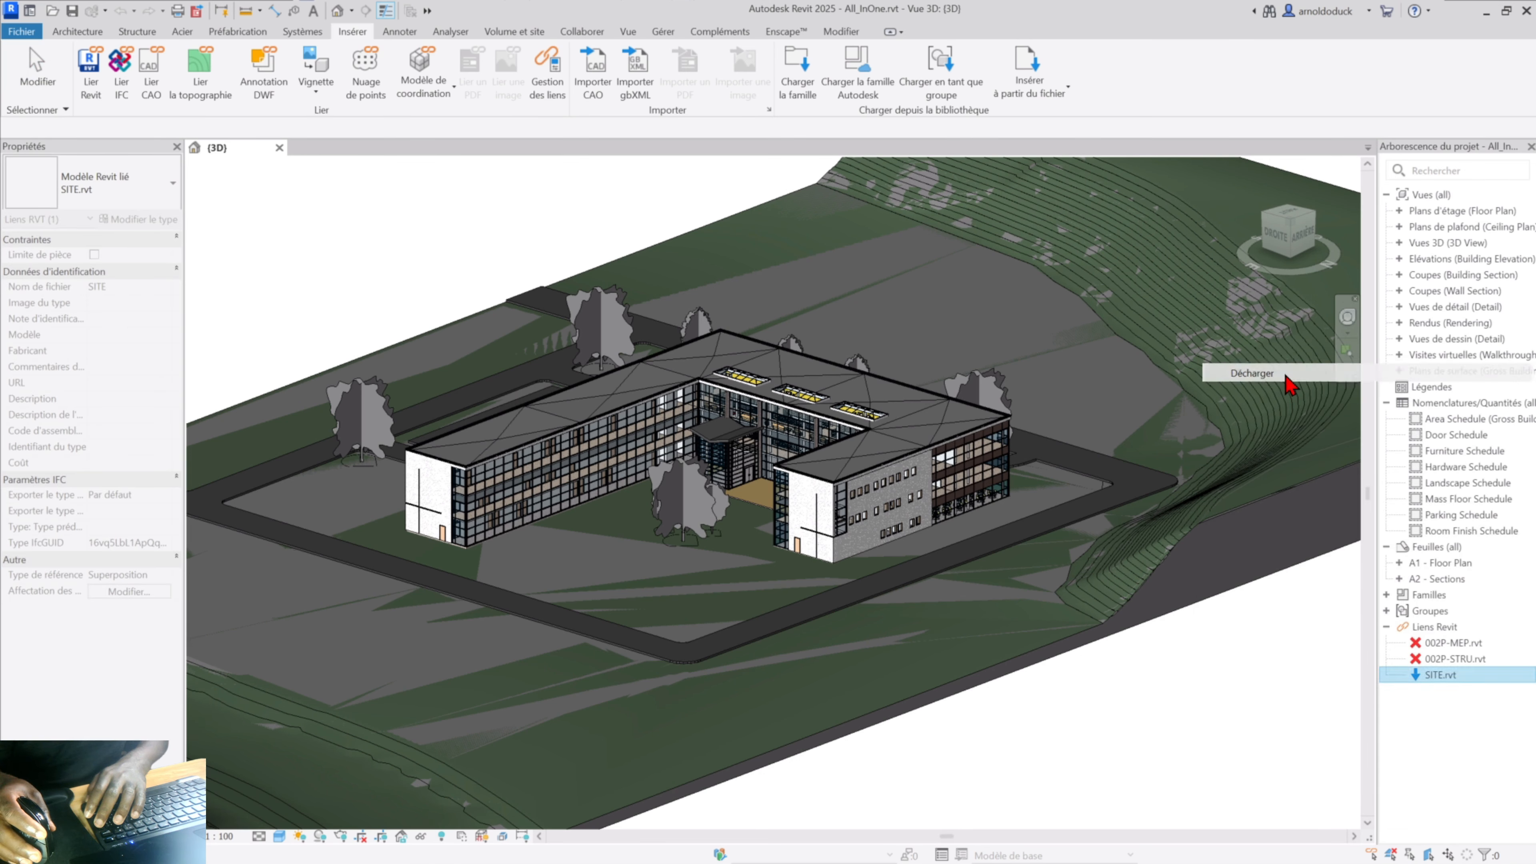
{"action": "left_click", "coordinate": [830, 487]}
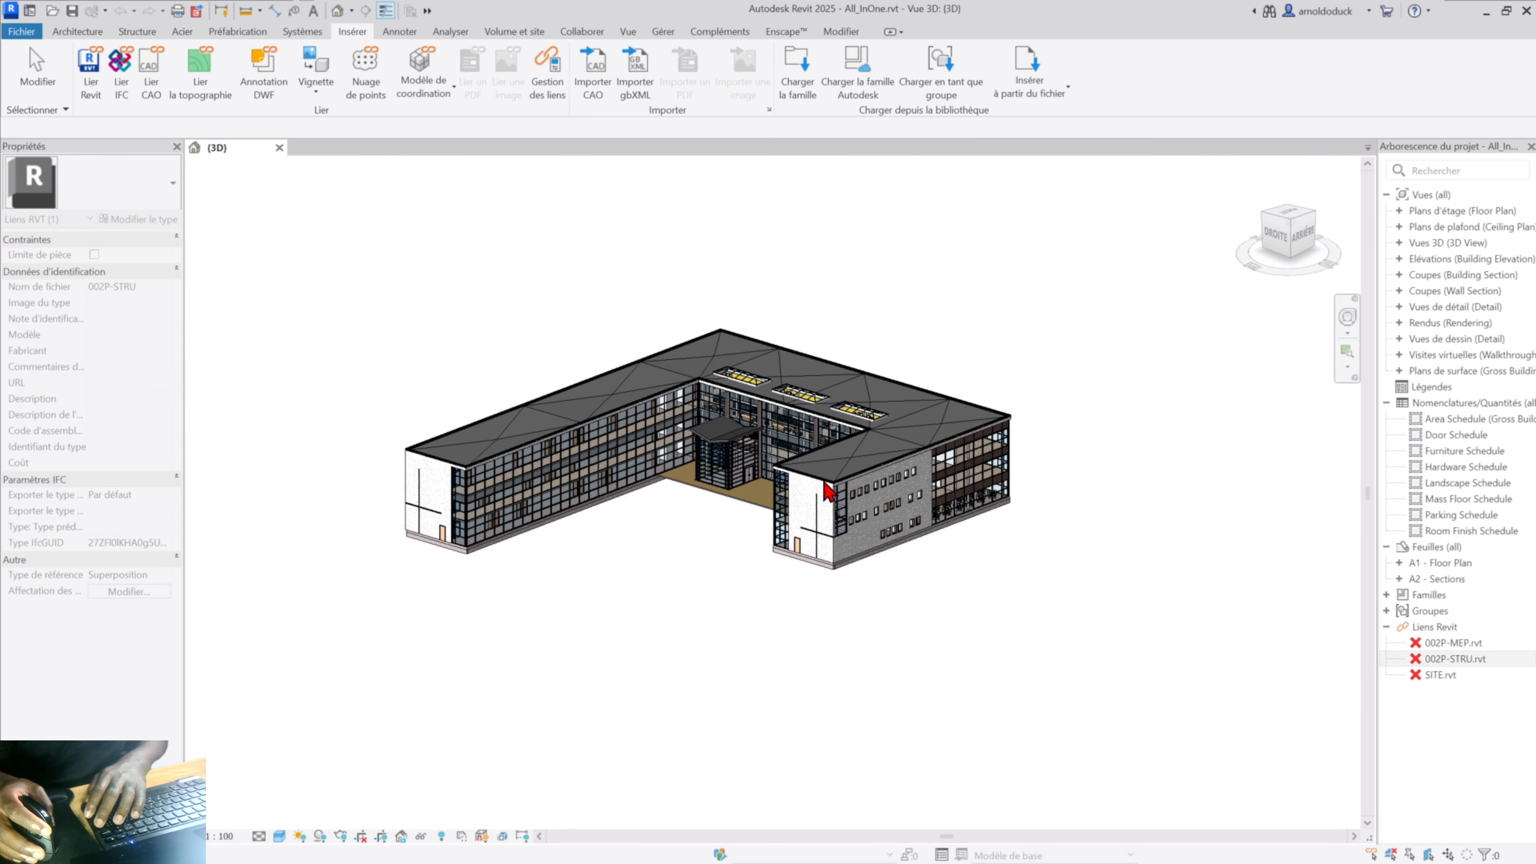
{"action": "left_click", "coordinate": [968, 353]}
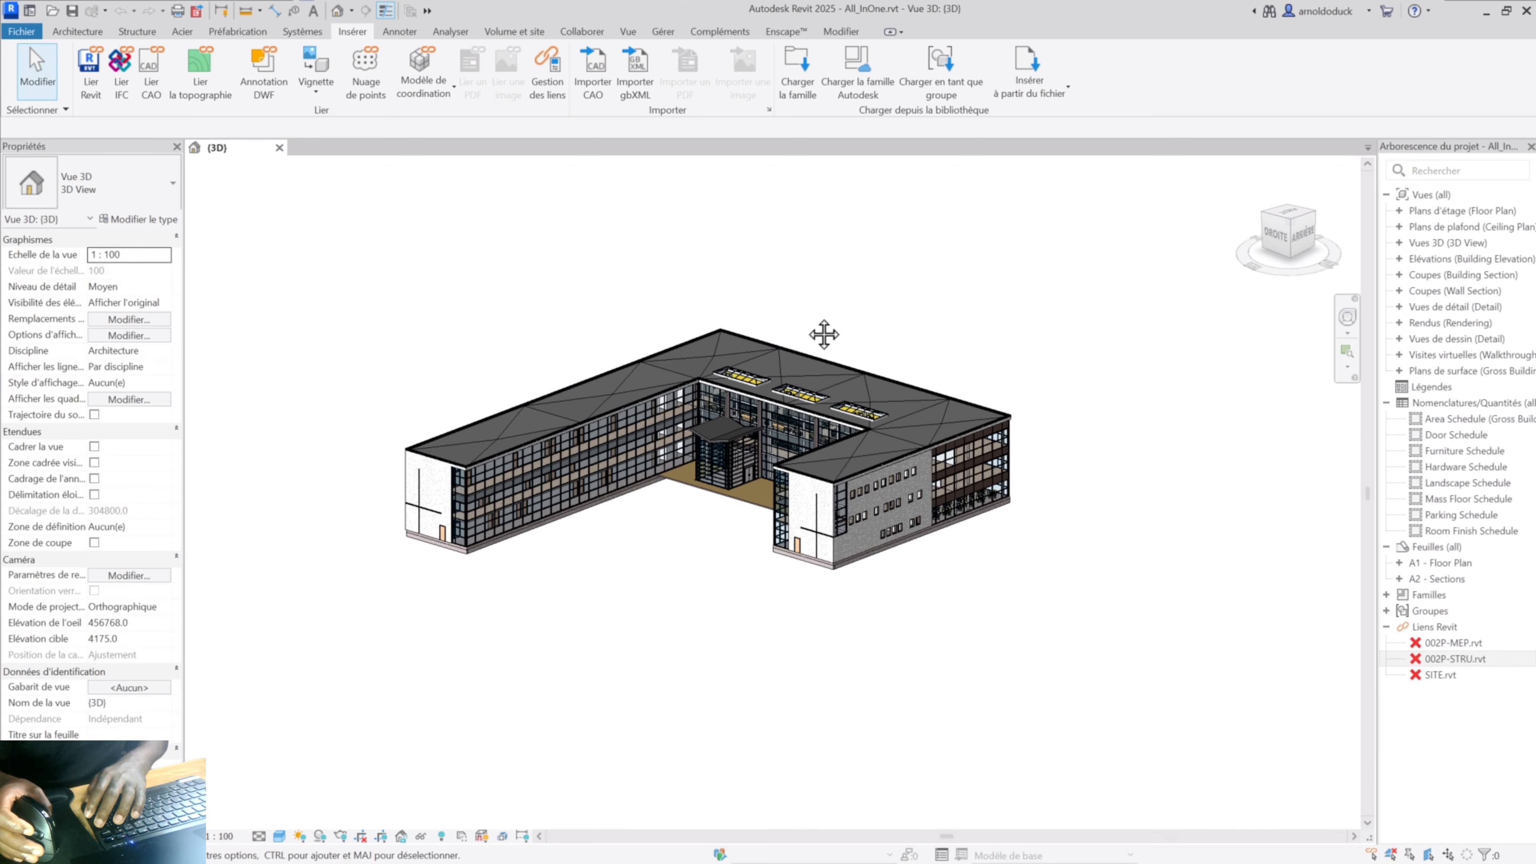
Open the Site floor plan view of the All_InOne project.
{"action": "middle_click_drag", "start_coordinate": [824, 335], "coordinate": [943, 346]}
{"action": "scroll", "coordinate": [932, 392], "scroll_direction": "up", "scroll_amount": 4}
{"action": "scroll", "coordinate": [1022, 348], "scroll_direction": "down", "scroll_amount": 2}
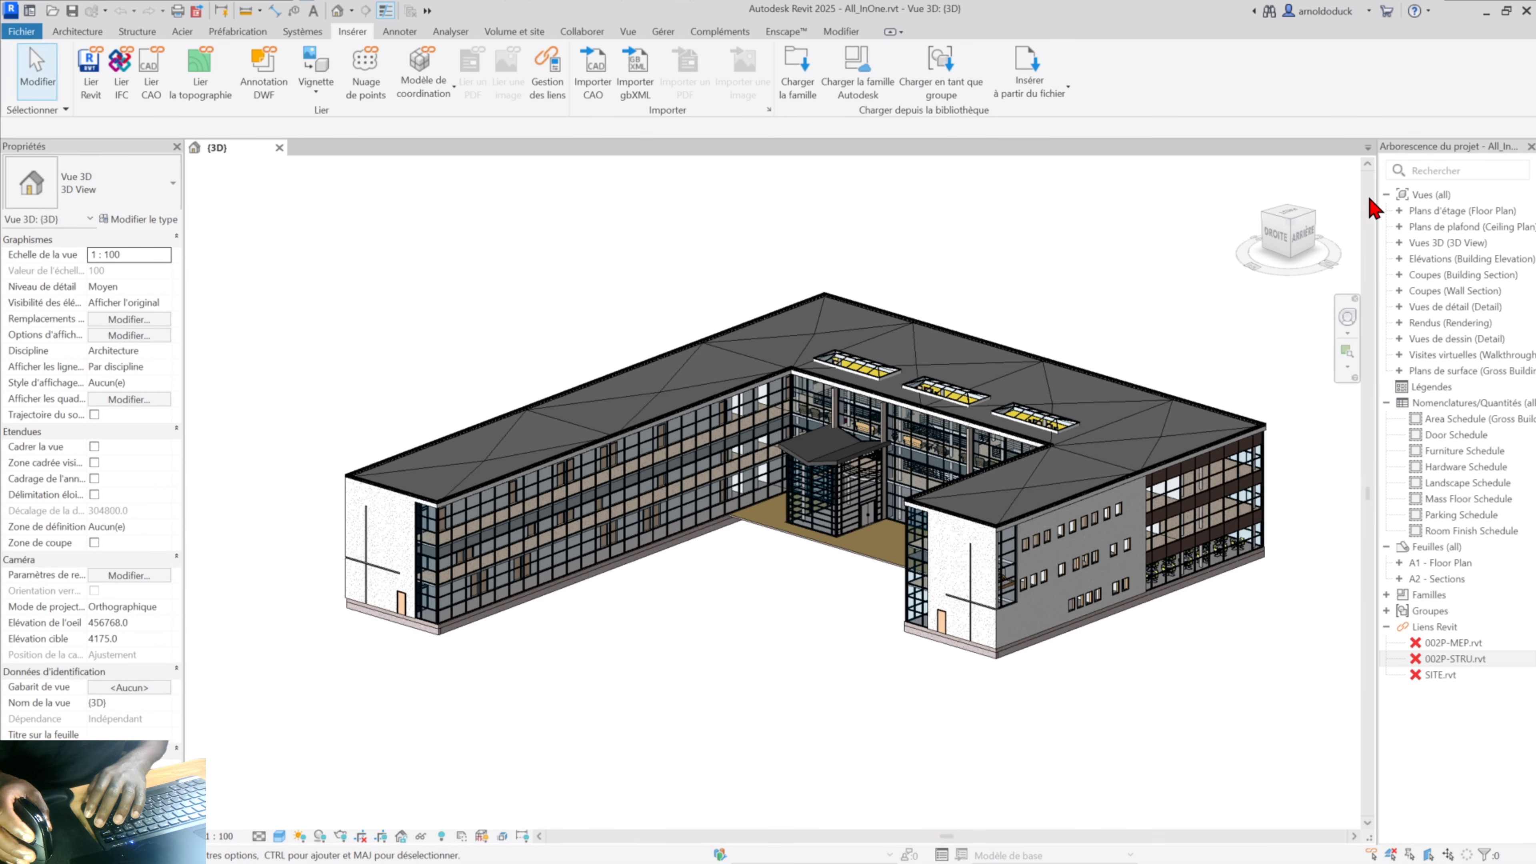
{"action": "left_click", "coordinate": [1399, 210]}
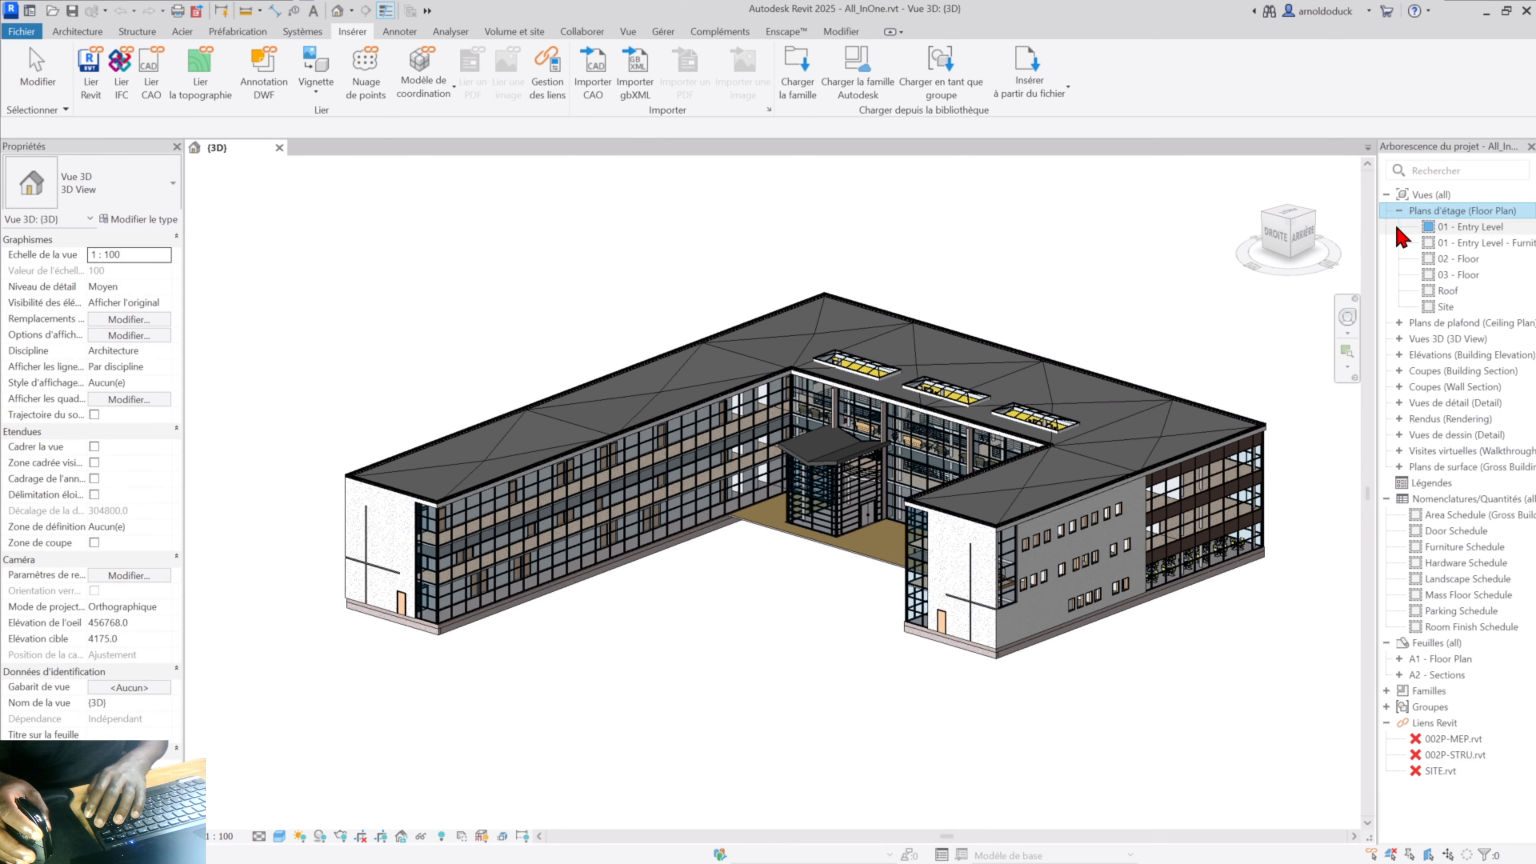
{"action": "double_click", "coordinate": [1442, 306]}
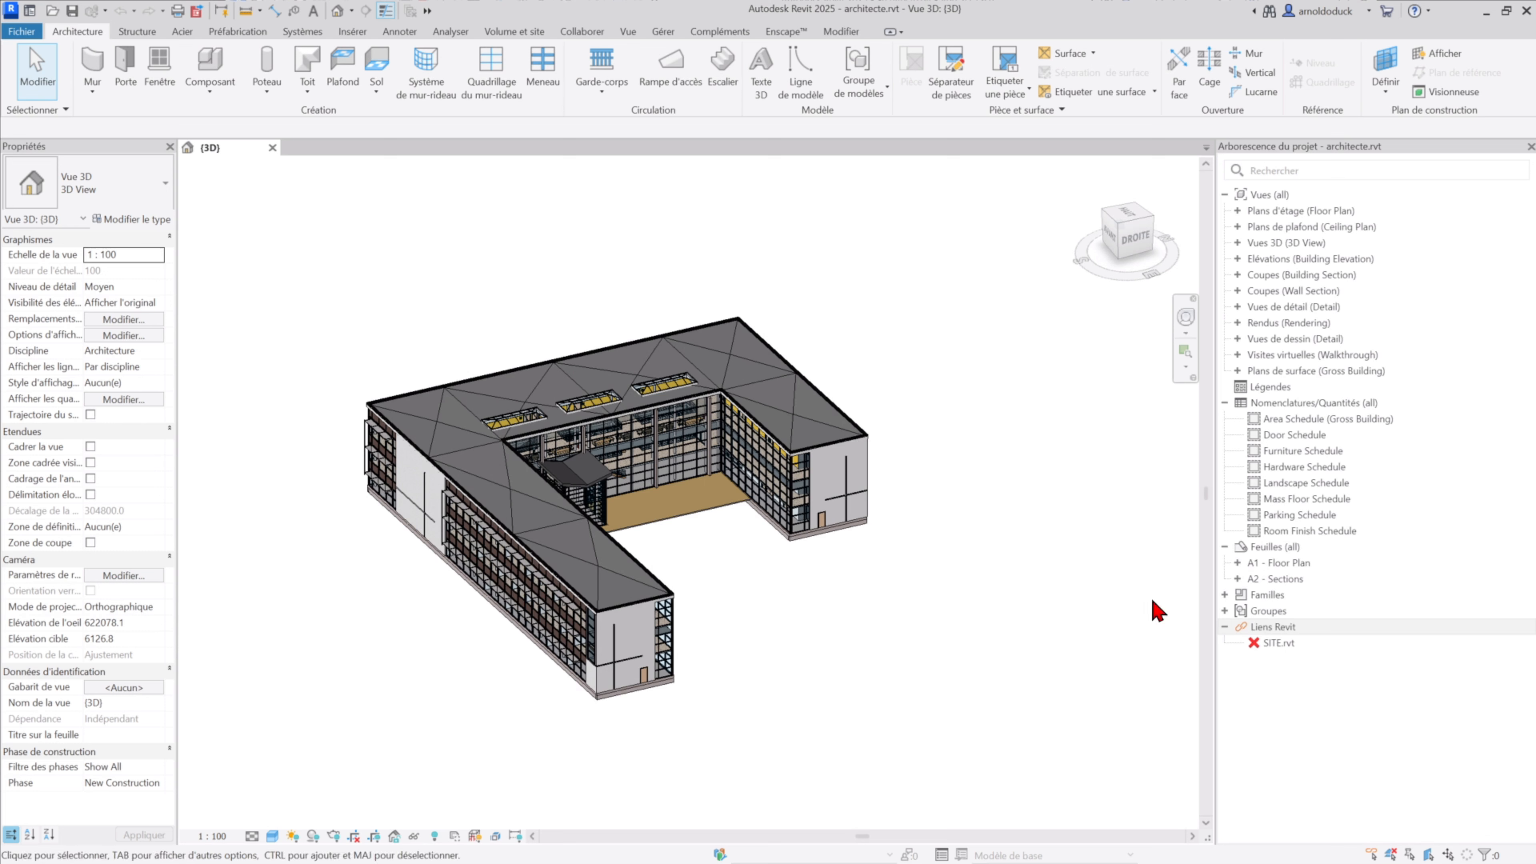
{"action": "right_click", "coordinate": [1276, 642]}
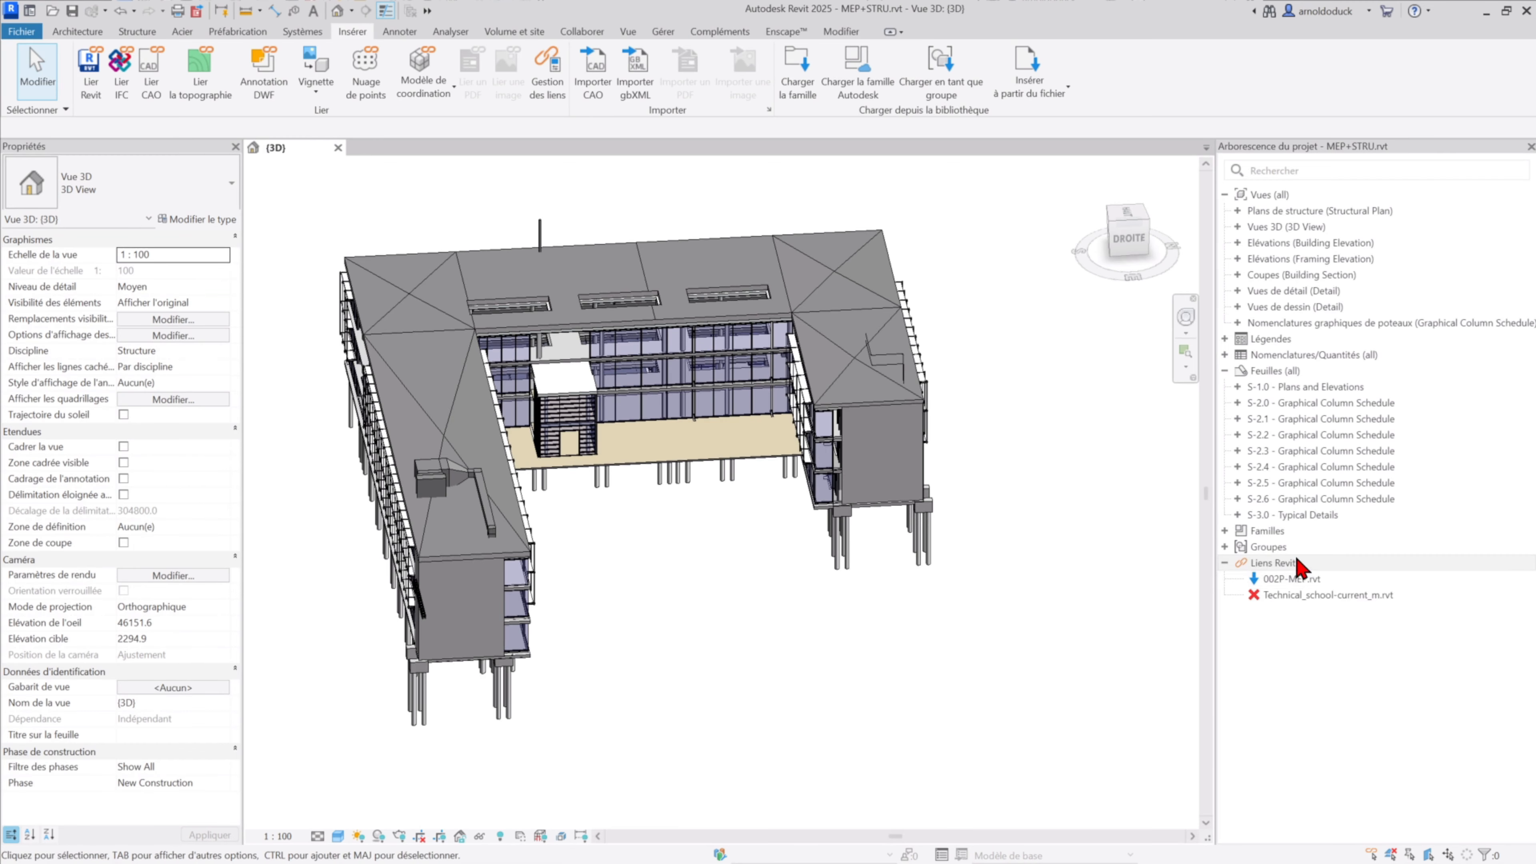
Change the reference type of the 002P-MEP.rvt link to Attachement in the MEP+STRU.rvt project.
{"action": "right_click", "coordinate": [1288, 562]}
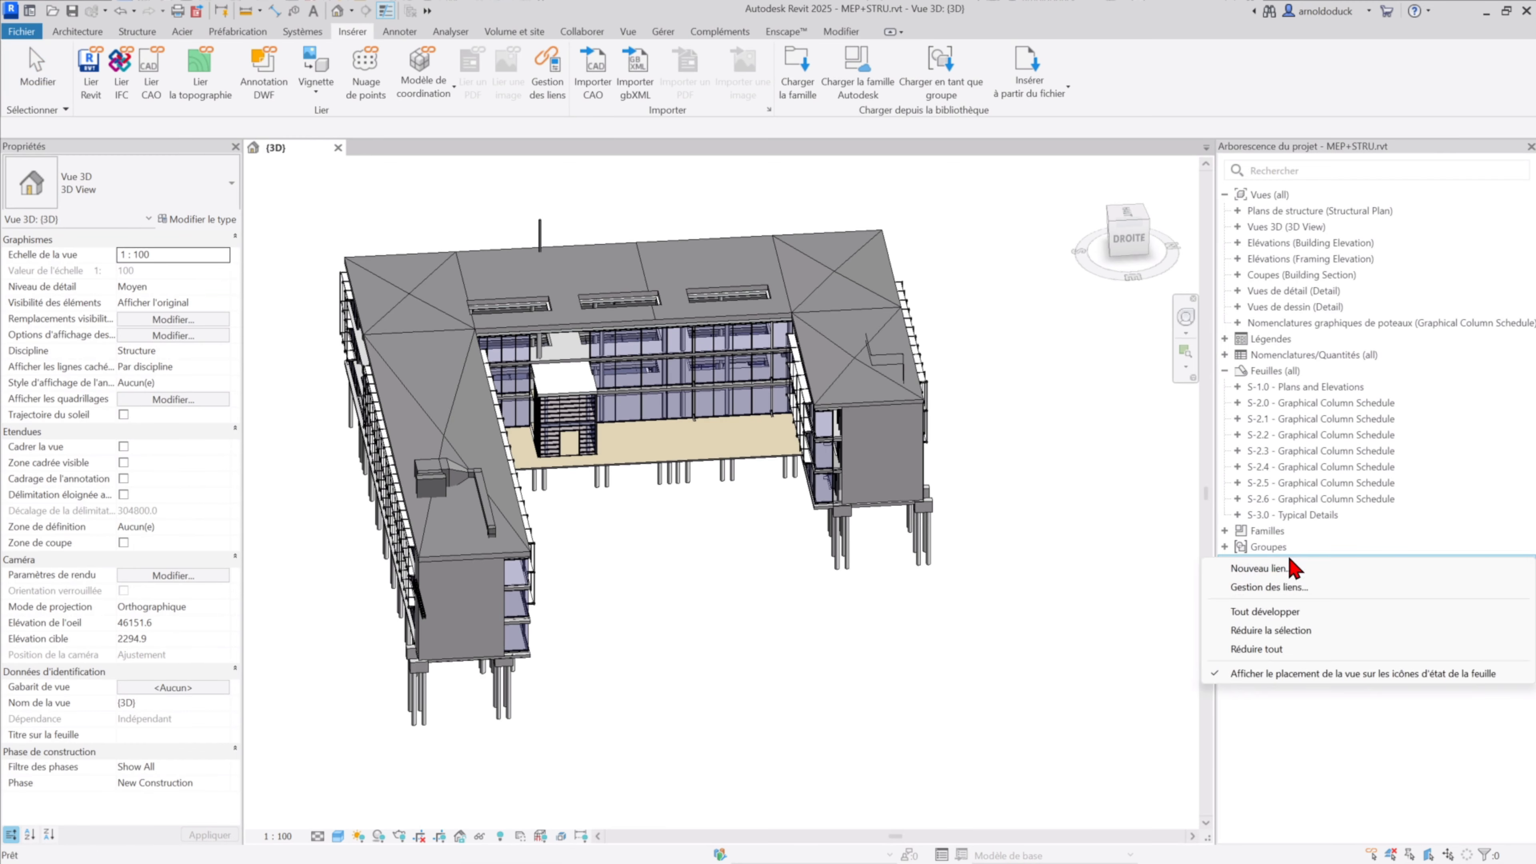
{"action": "left_click", "coordinate": [1284, 588]}
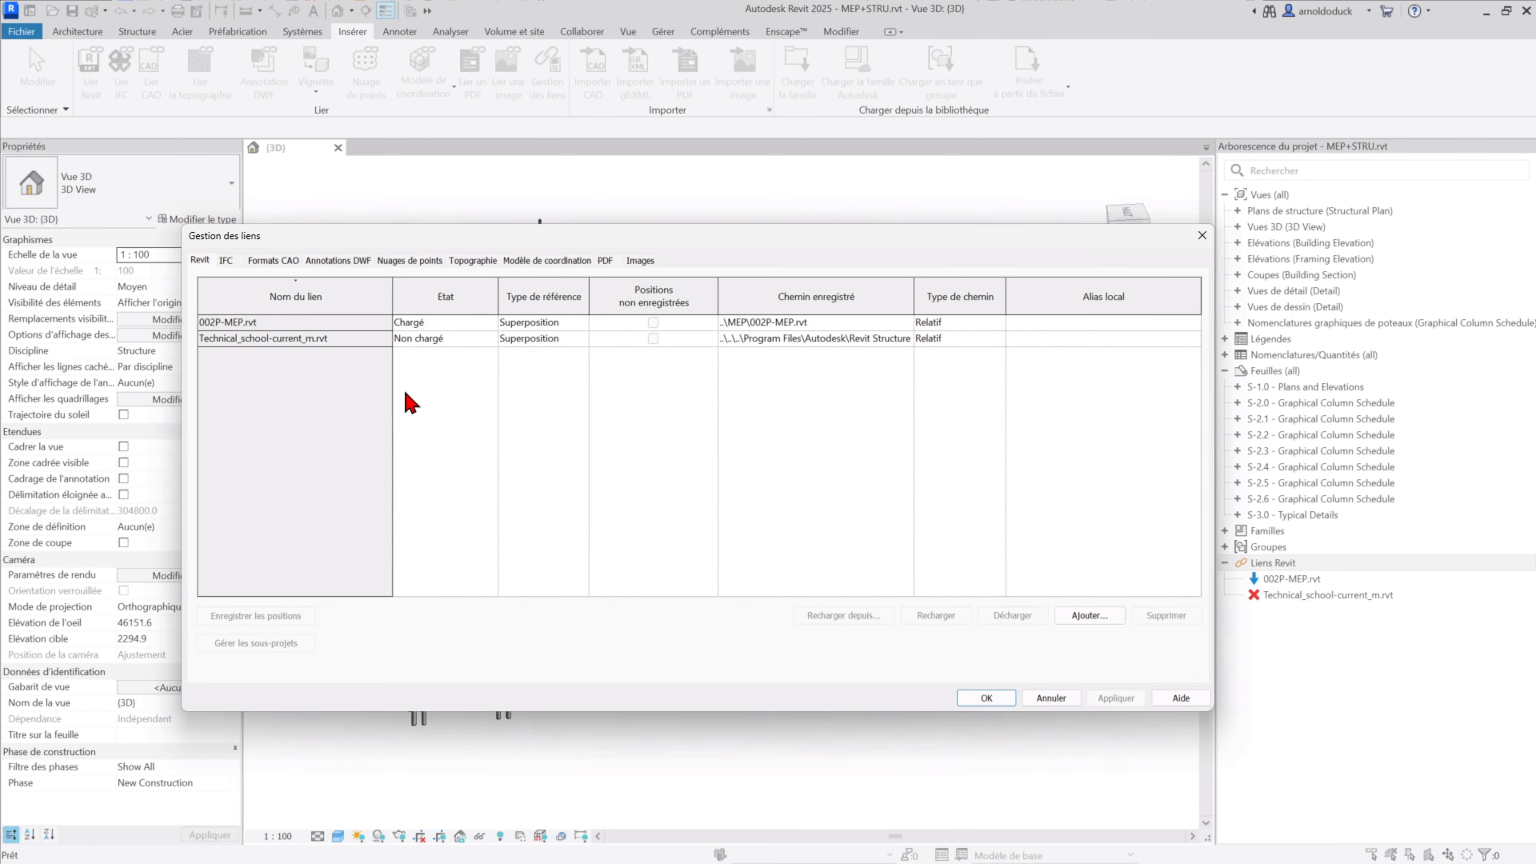
{"action": "left_click", "coordinate": [576, 324]}
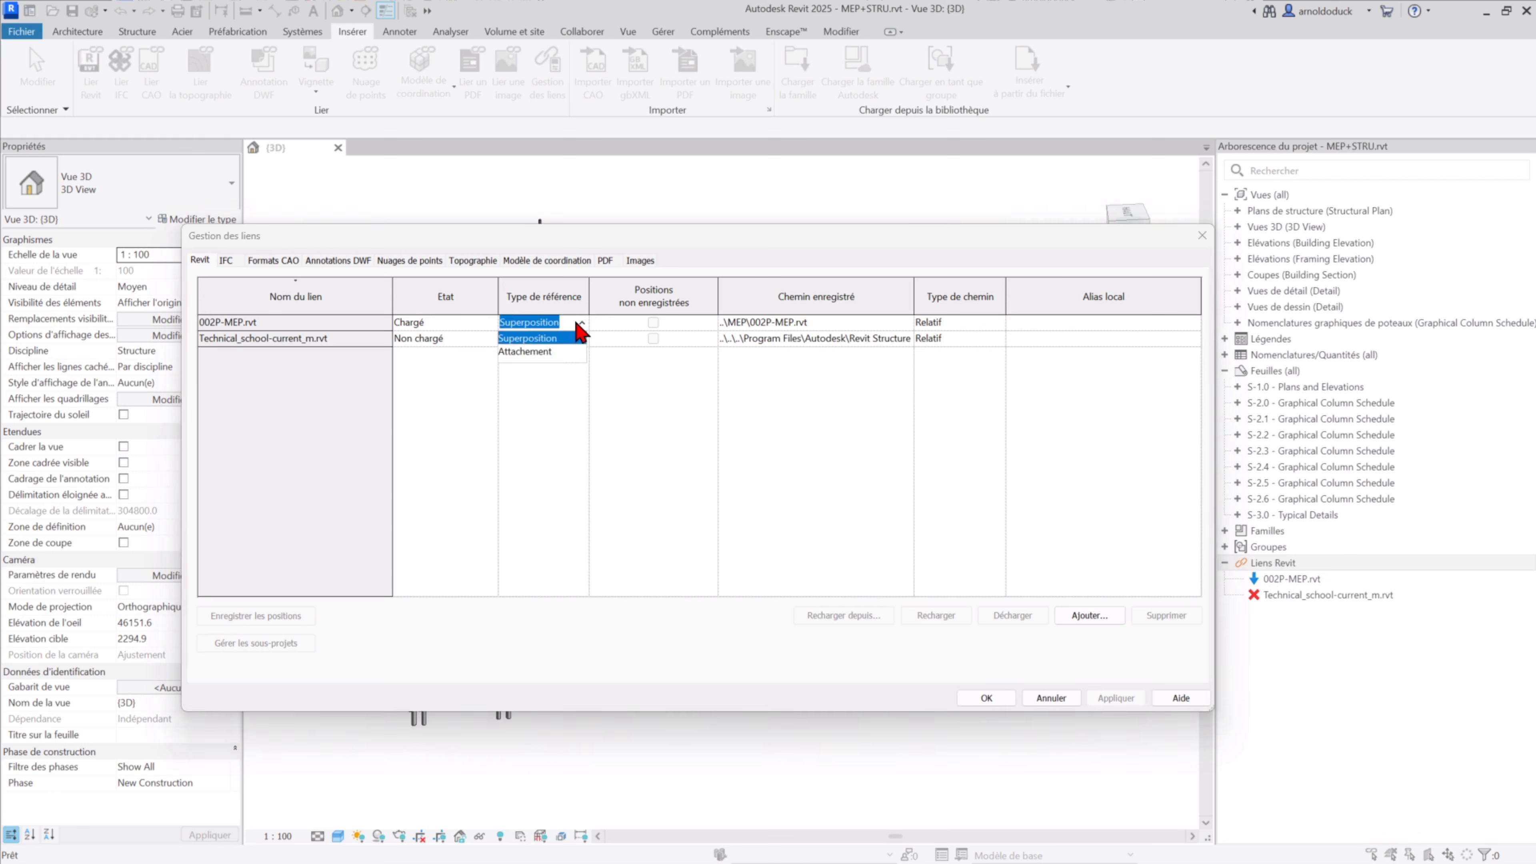
{"action": "left_click", "coordinate": [519, 353]}
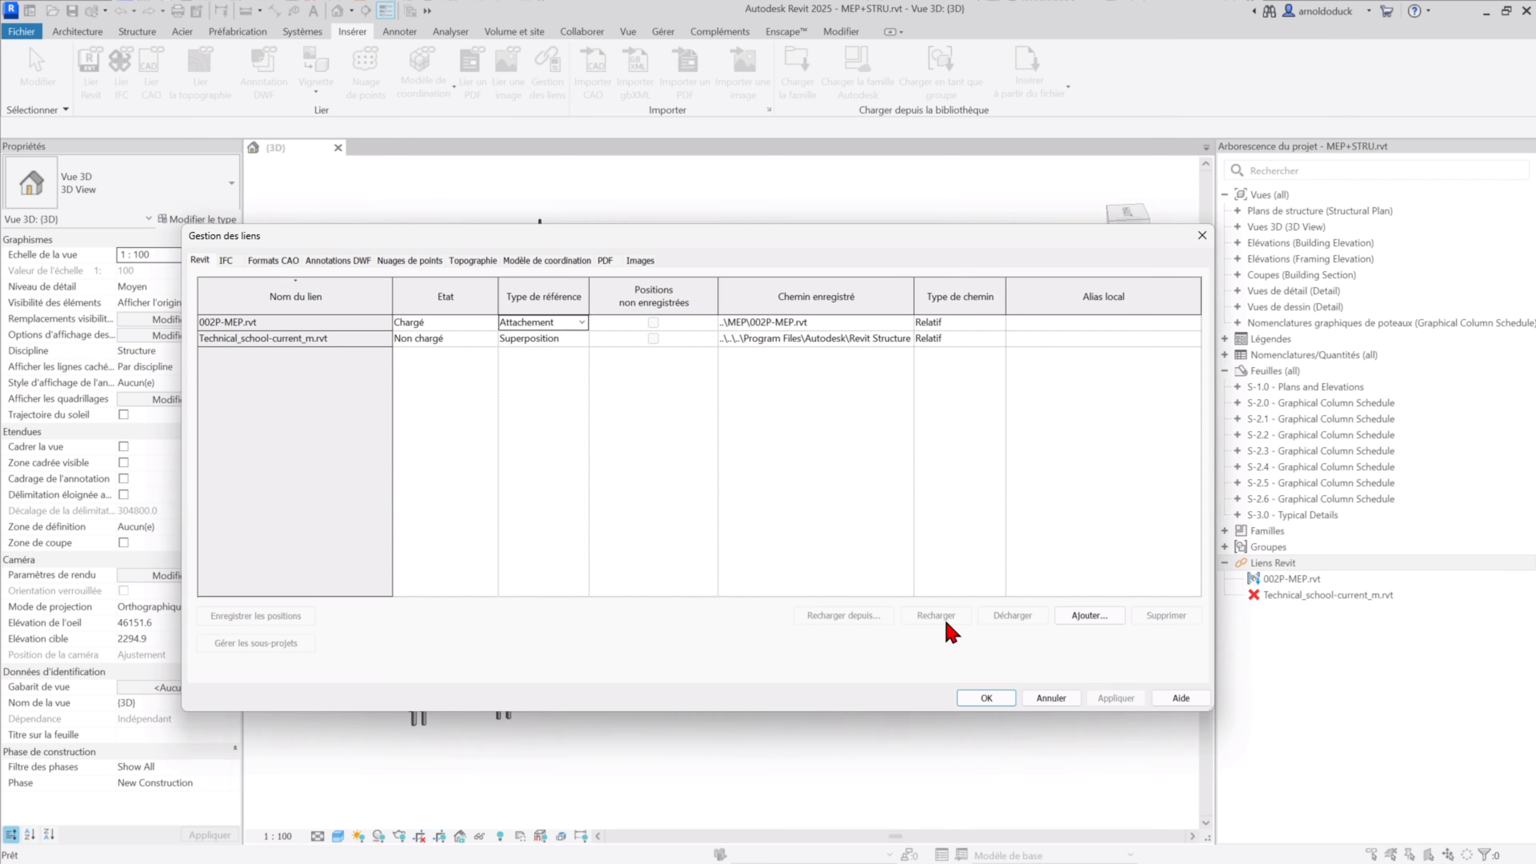
{"action": "left_click", "coordinate": [986, 699]}
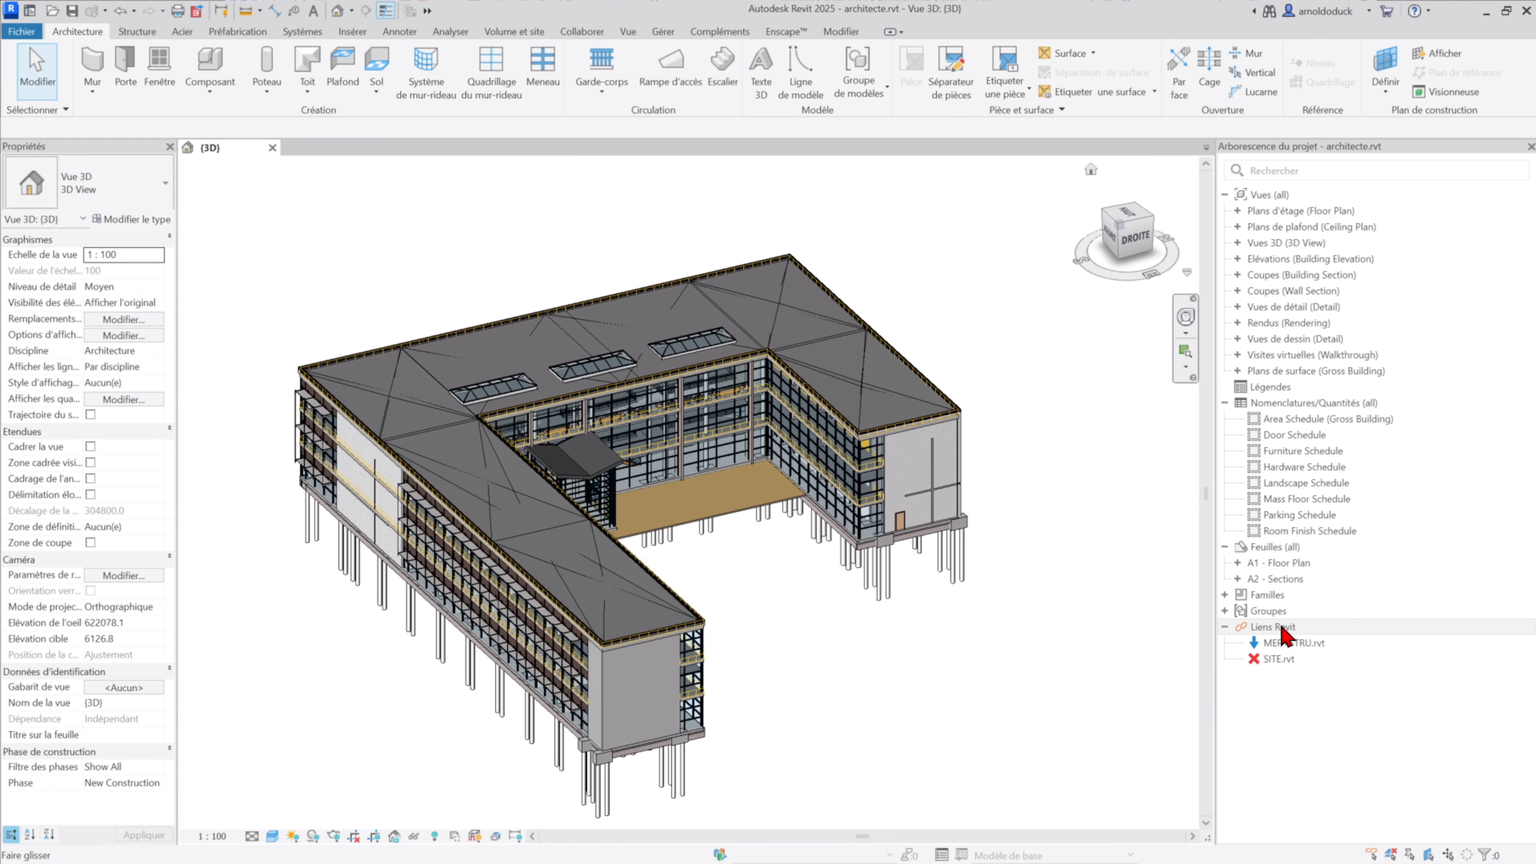
Reload the MEP+STRU.rvt link in the architecte.rvt project.
{"action": "right_click", "coordinate": [1283, 629]}
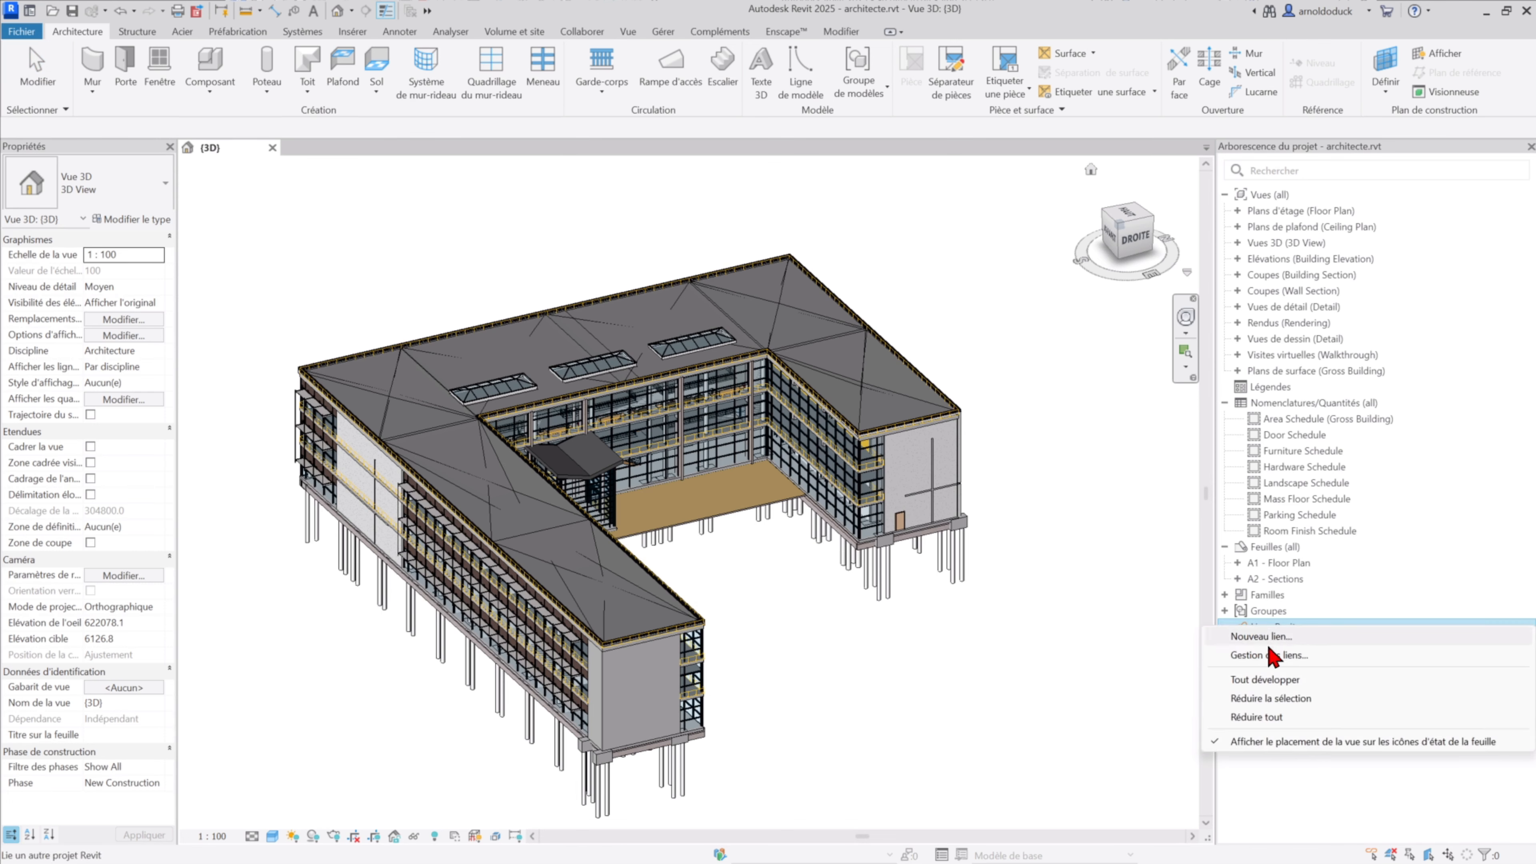
{"action": "left_click", "coordinate": [1296, 655]}
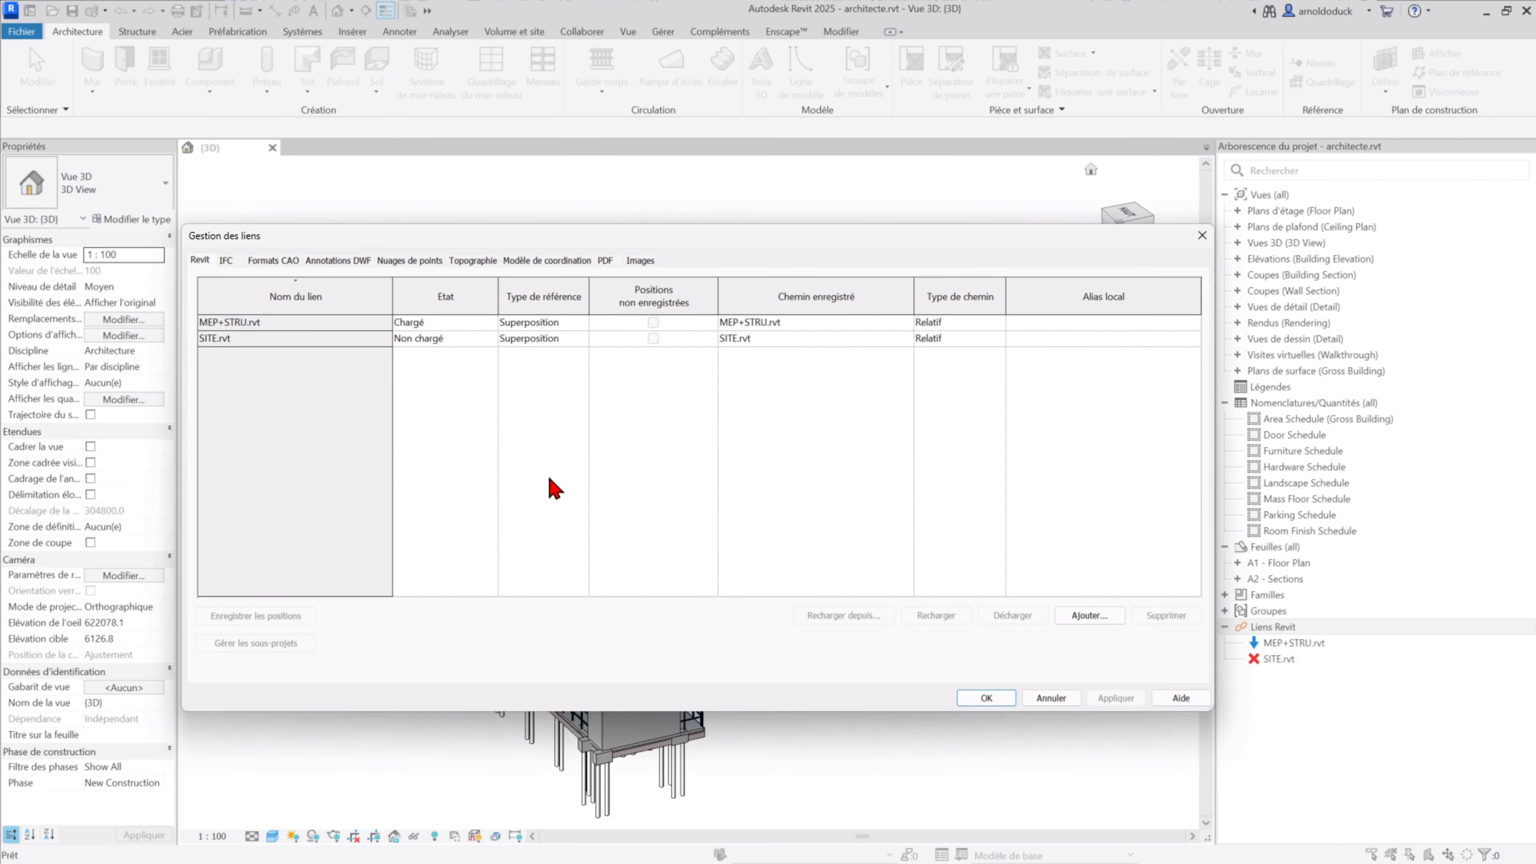
{"action": "left_click", "coordinate": [208, 322]}
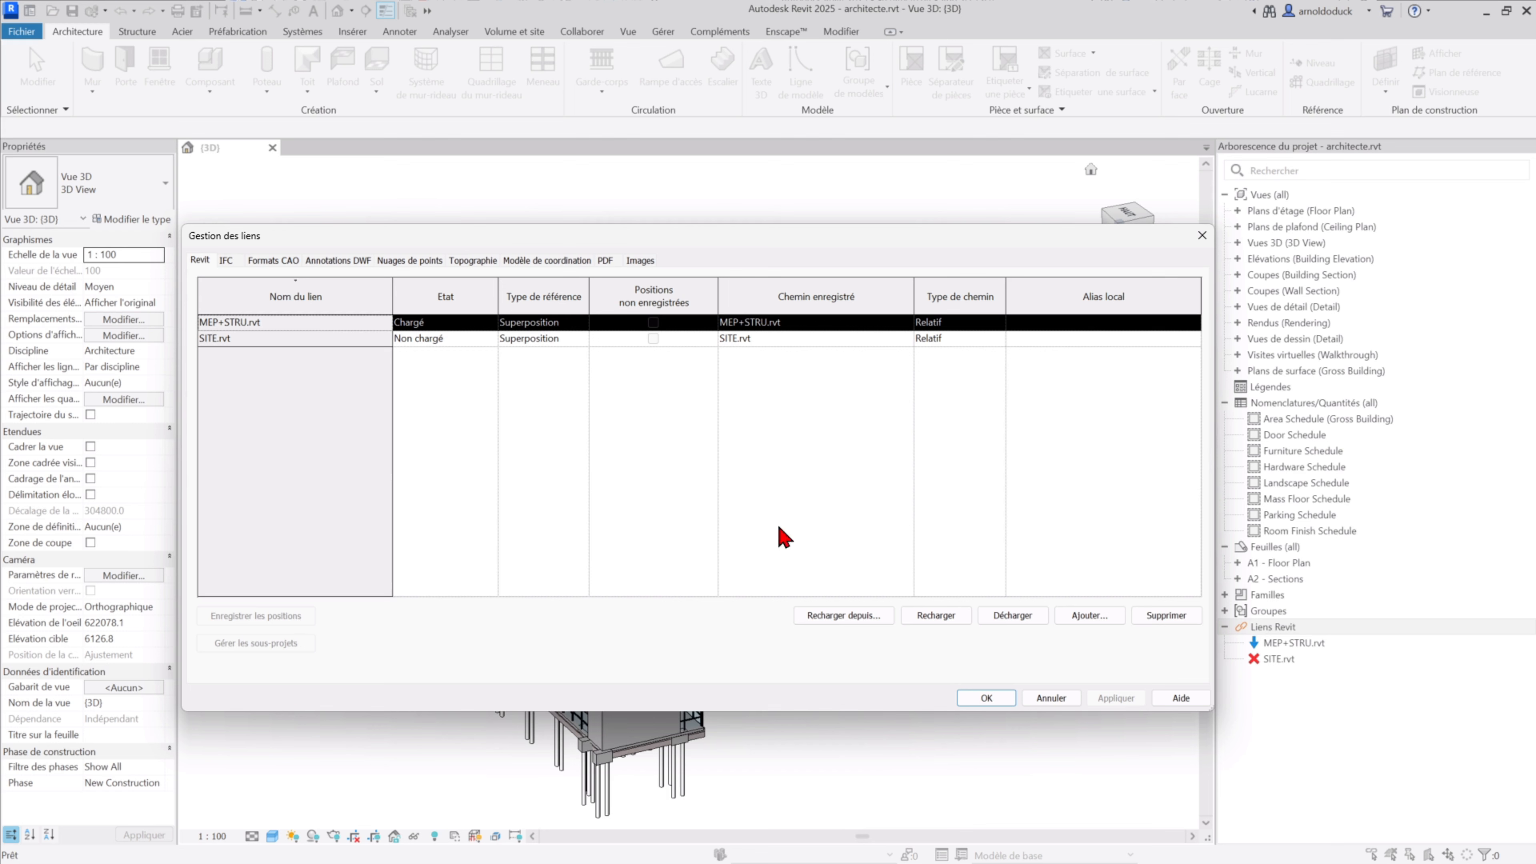
{"action": "left_click", "coordinate": [948, 613]}
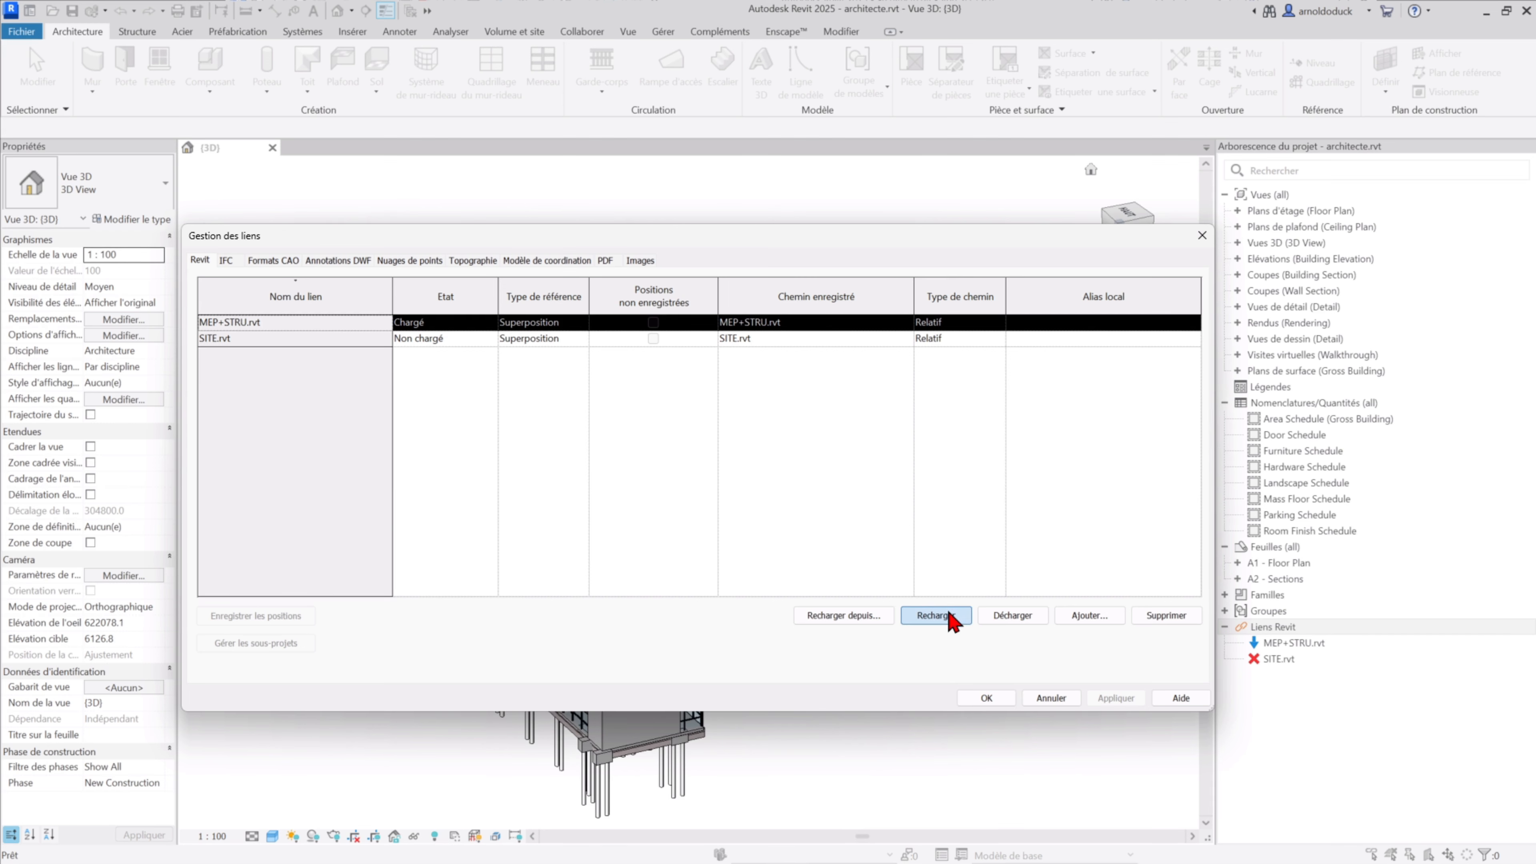
{"action": "left_click", "coordinate": [983, 697]}
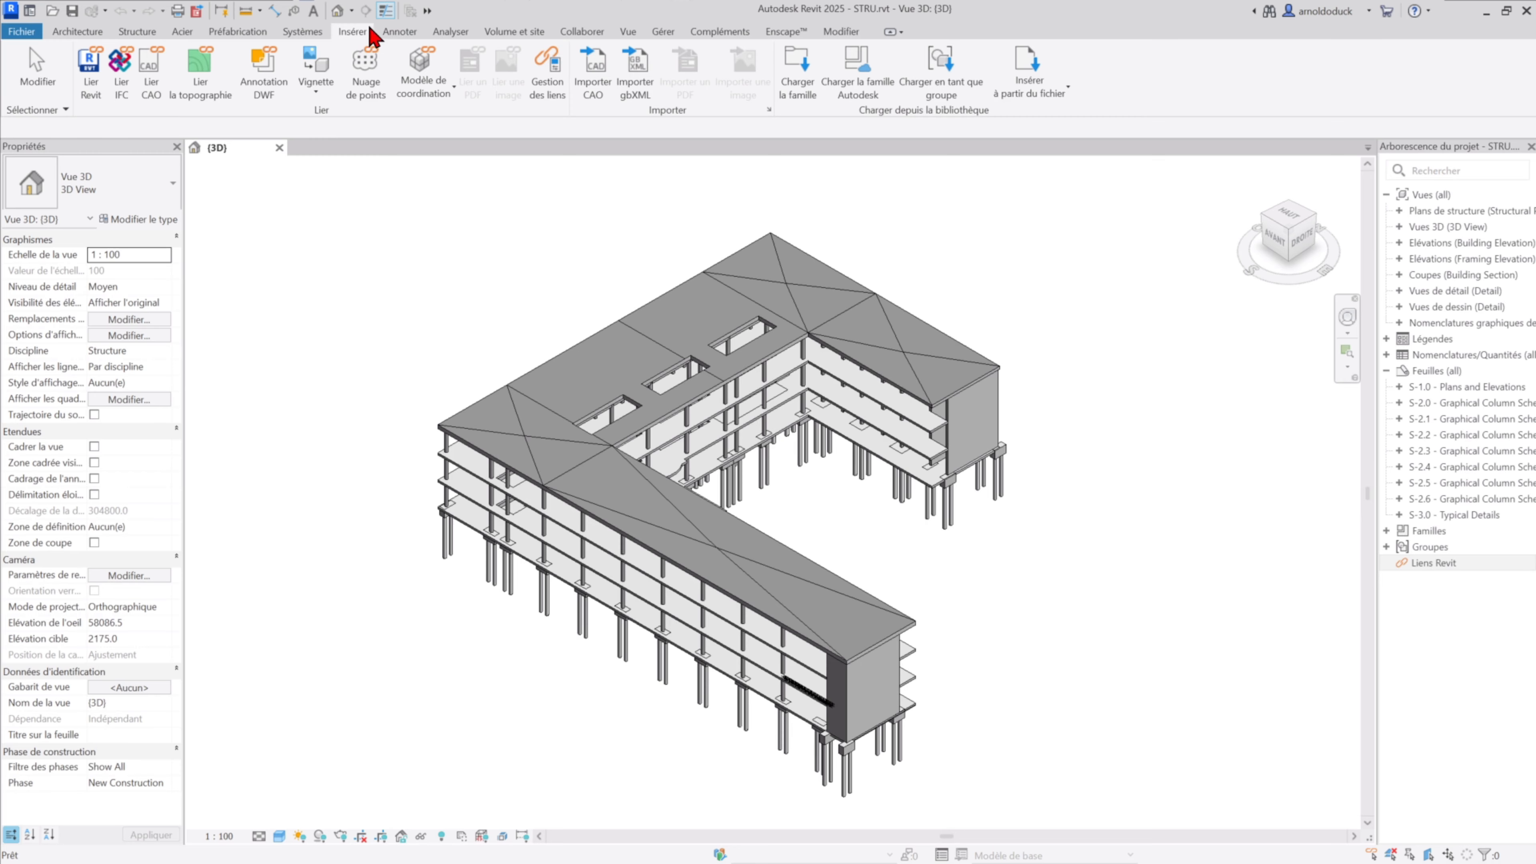
Link MEP.rvt into the STRU.rvt project with the positioning Auto - Origine interne vers origine interne.
{"action": "left_click", "coordinate": [352, 31]}
{"action": "left_click", "coordinate": [89, 72]}
{"action": "left_click", "coordinate": [532, 307]}
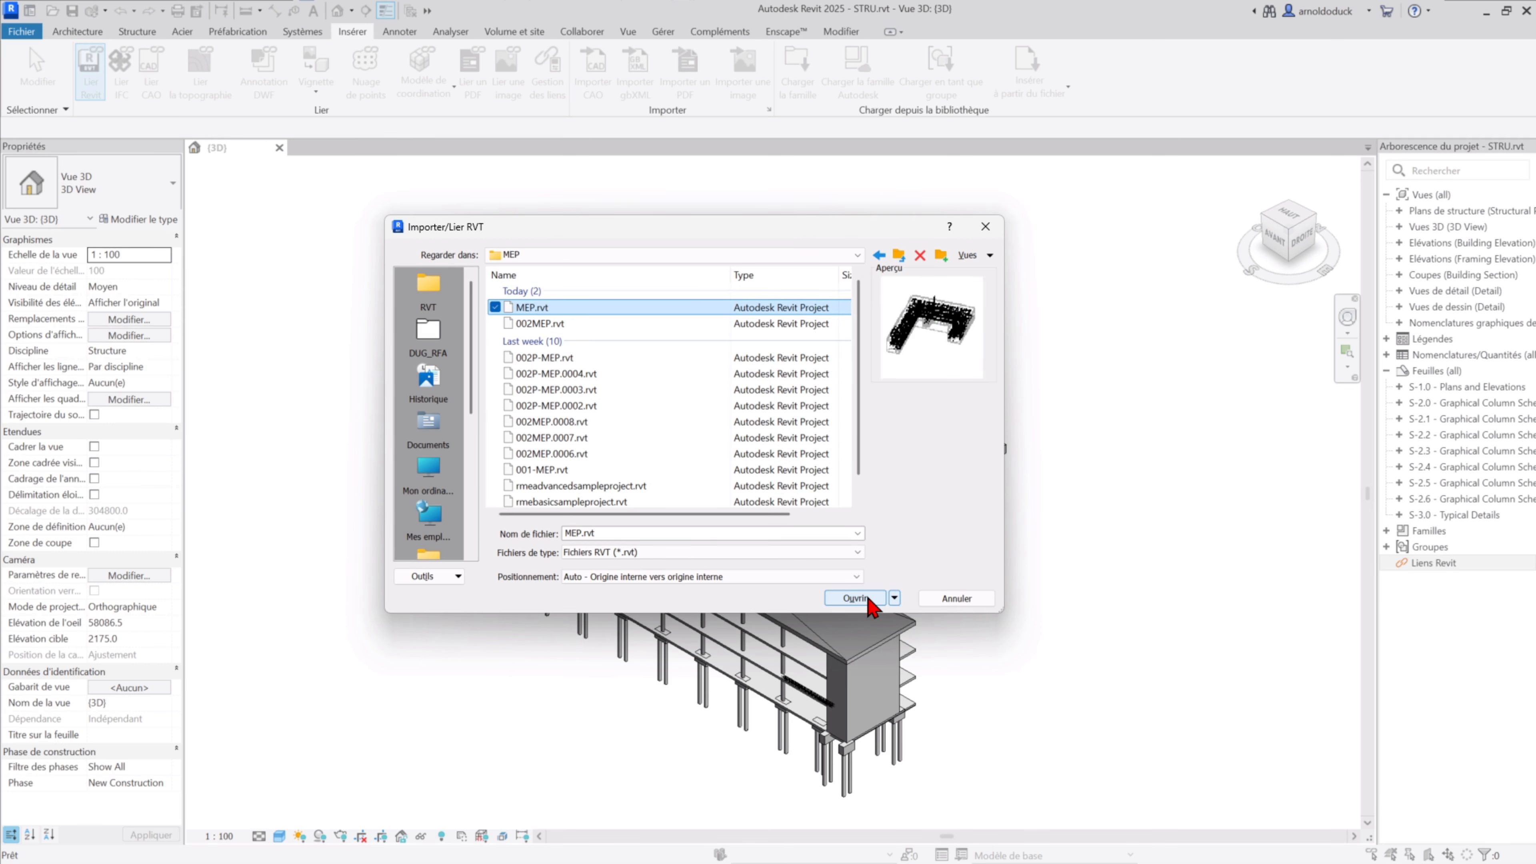
{"action": "left_click", "coordinate": [855, 598]}
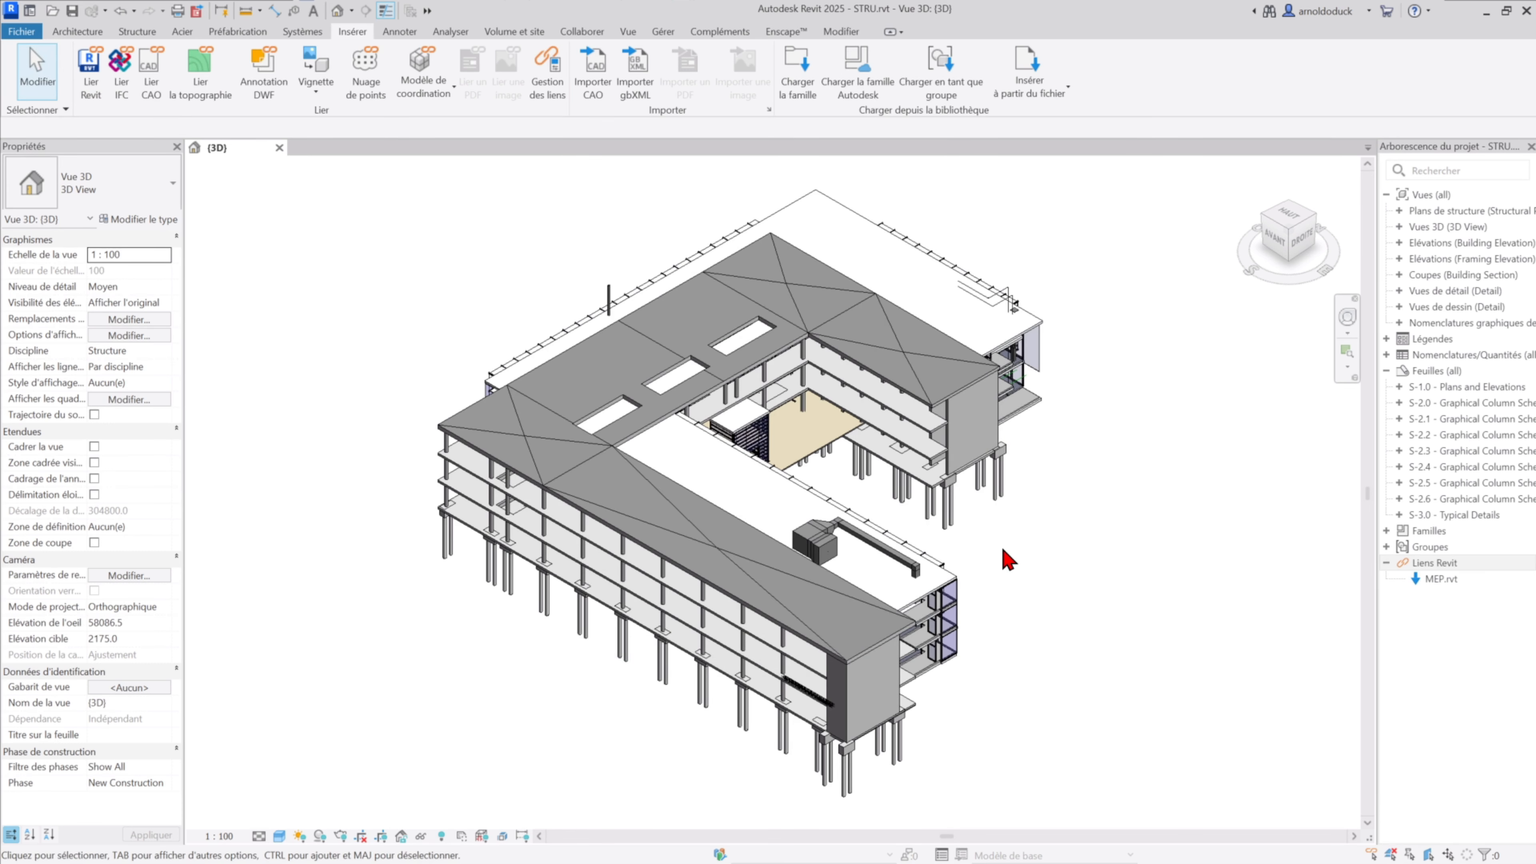
Turn on the Site category in the 3D view, including Origine interne, Point de base du projet and Point de topographie.
{"action": "mouse_move", "coordinate": [1301, 248]}
{"action": "left_mouse_down"}
{"action": "mouse_move", "coordinate": [1369, 224]}
{"action": "mouse_move", "coordinate": [1395, 292]}
{"action": "mouse_move", "coordinate": [1014, 277]}
{"action": "mouse_move", "coordinate": [1007, 261]}
{"action": "left_mouse_up"}
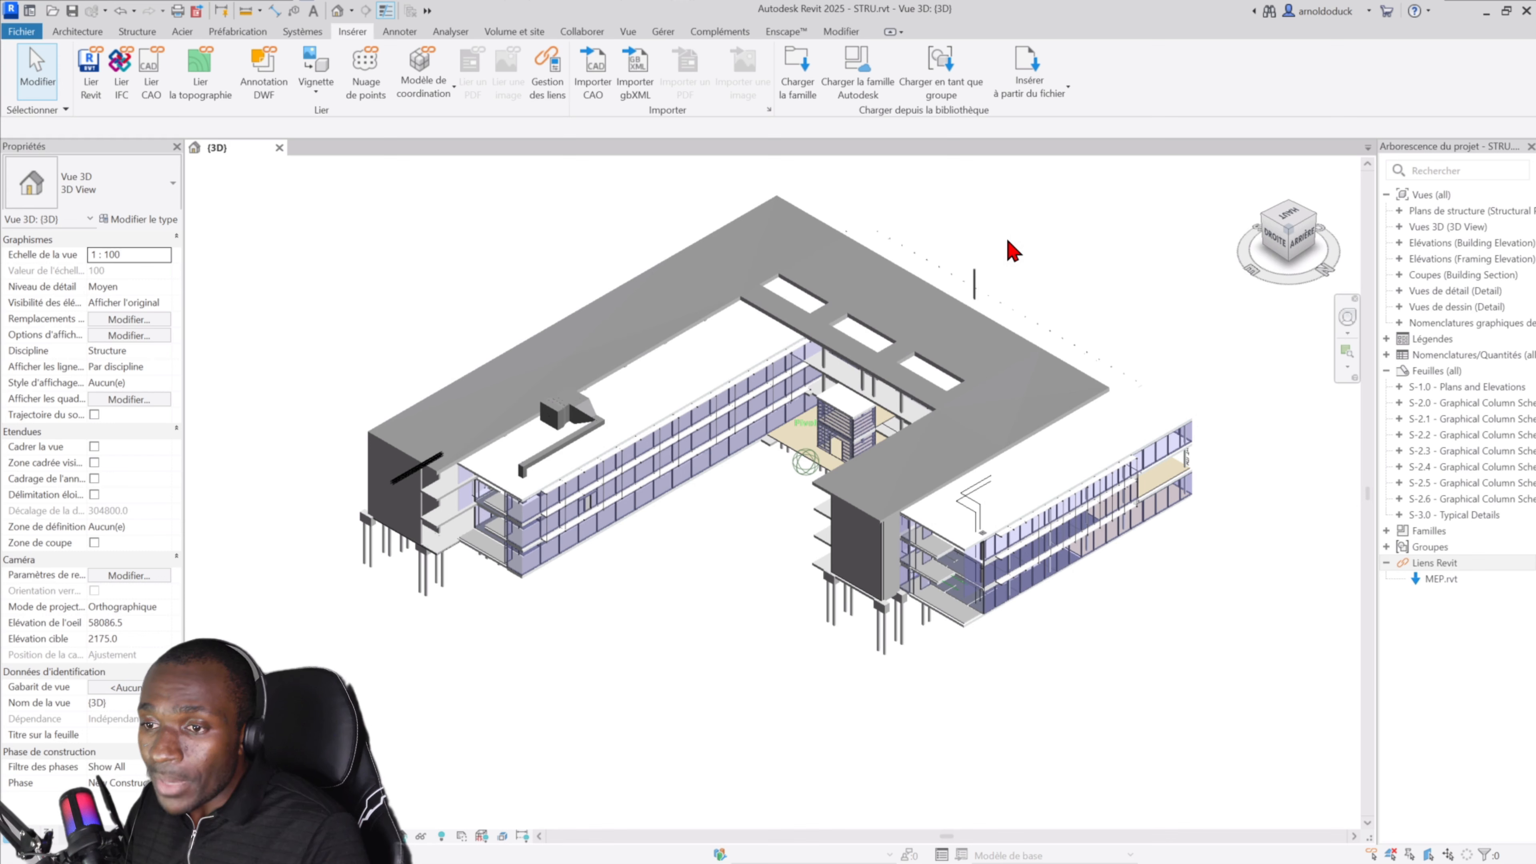
{"action": "middle_click_drag", "start_coordinate": [1011, 247], "coordinate": [1203, 299], "text": "shift"}
{"action": "mouse_move", "coordinate": [771, 520]}
{"action": "middle_mouse_down"}
{"action": "mouse_move", "coordinate": [781, 617]}
{"action": "mouse_move", "coordinate": [806, 576]}
{"action": "mouse_move", "coordinate": [786, 532]}
{"action": "middle_mouse_up"}
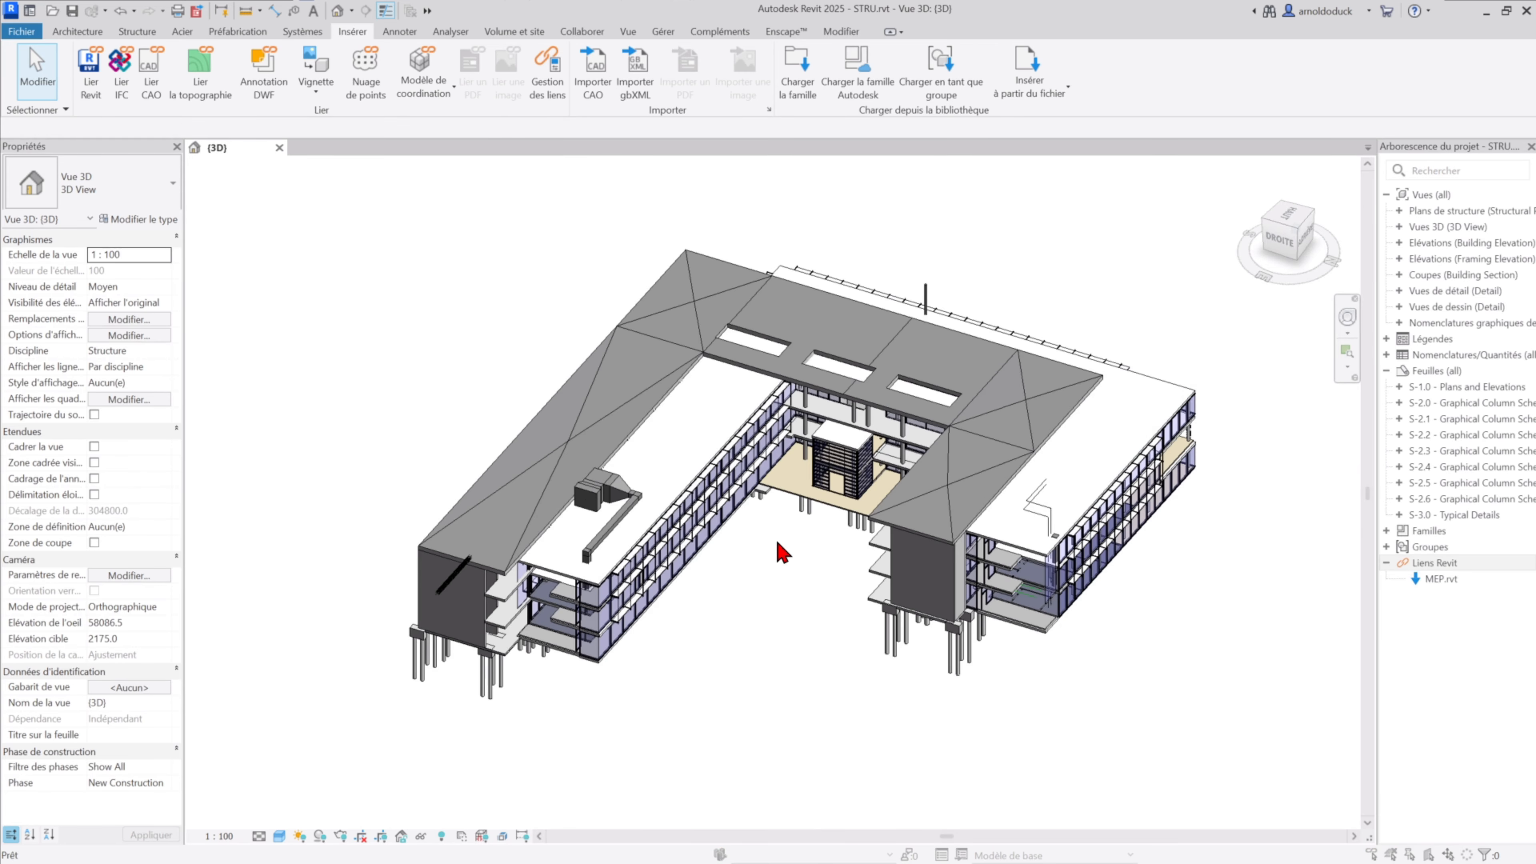
{"action": "key", "text": "v"}
{"action": "key", "text": "v"}
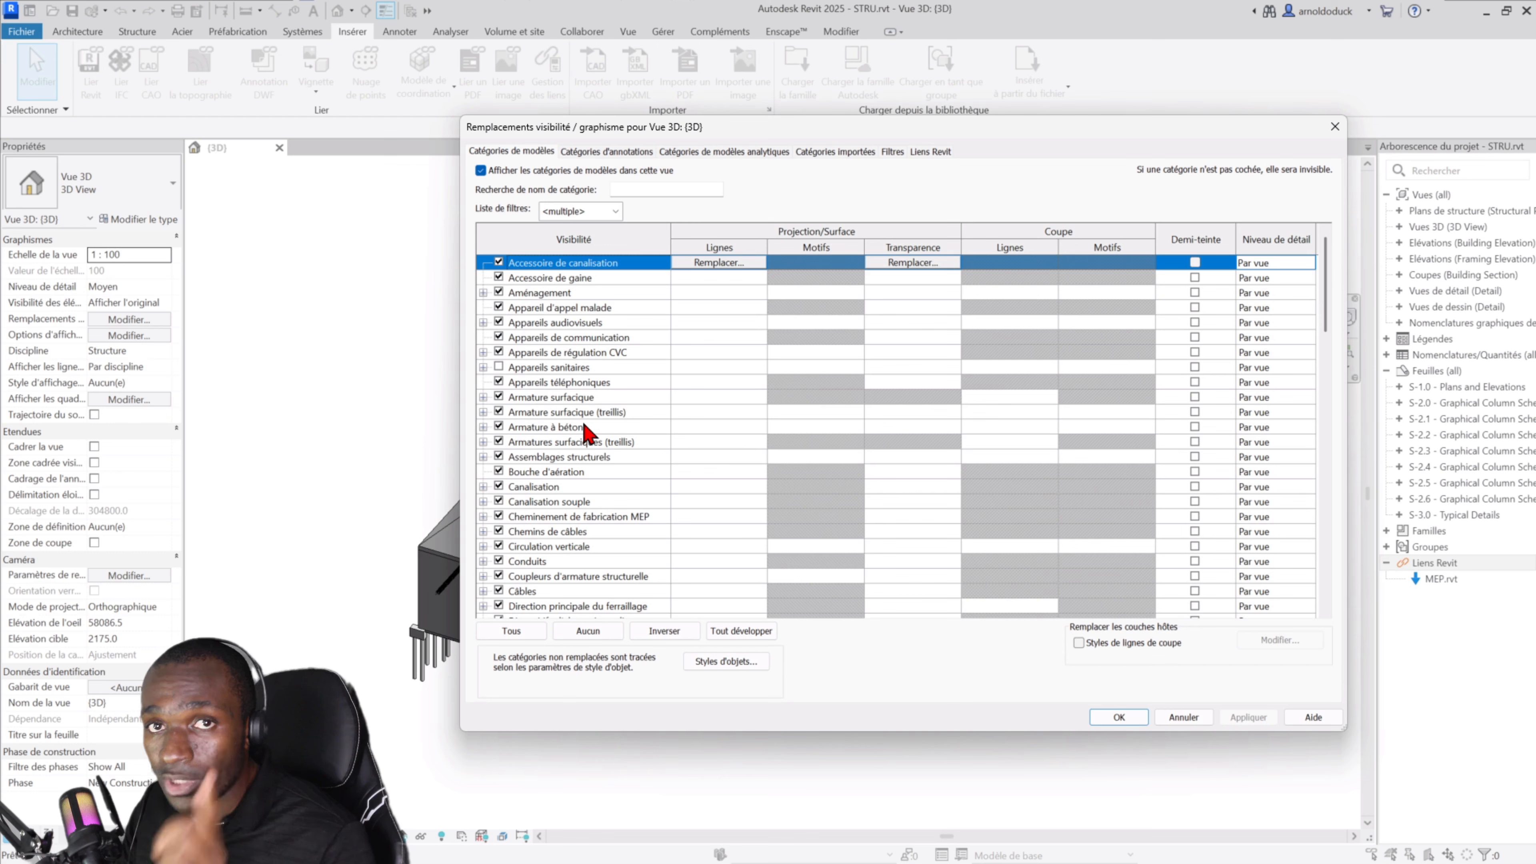
{"action": "scroll", "coordinate": [585, 433], "scroll_direction": "down", "scroll_amount": 4}
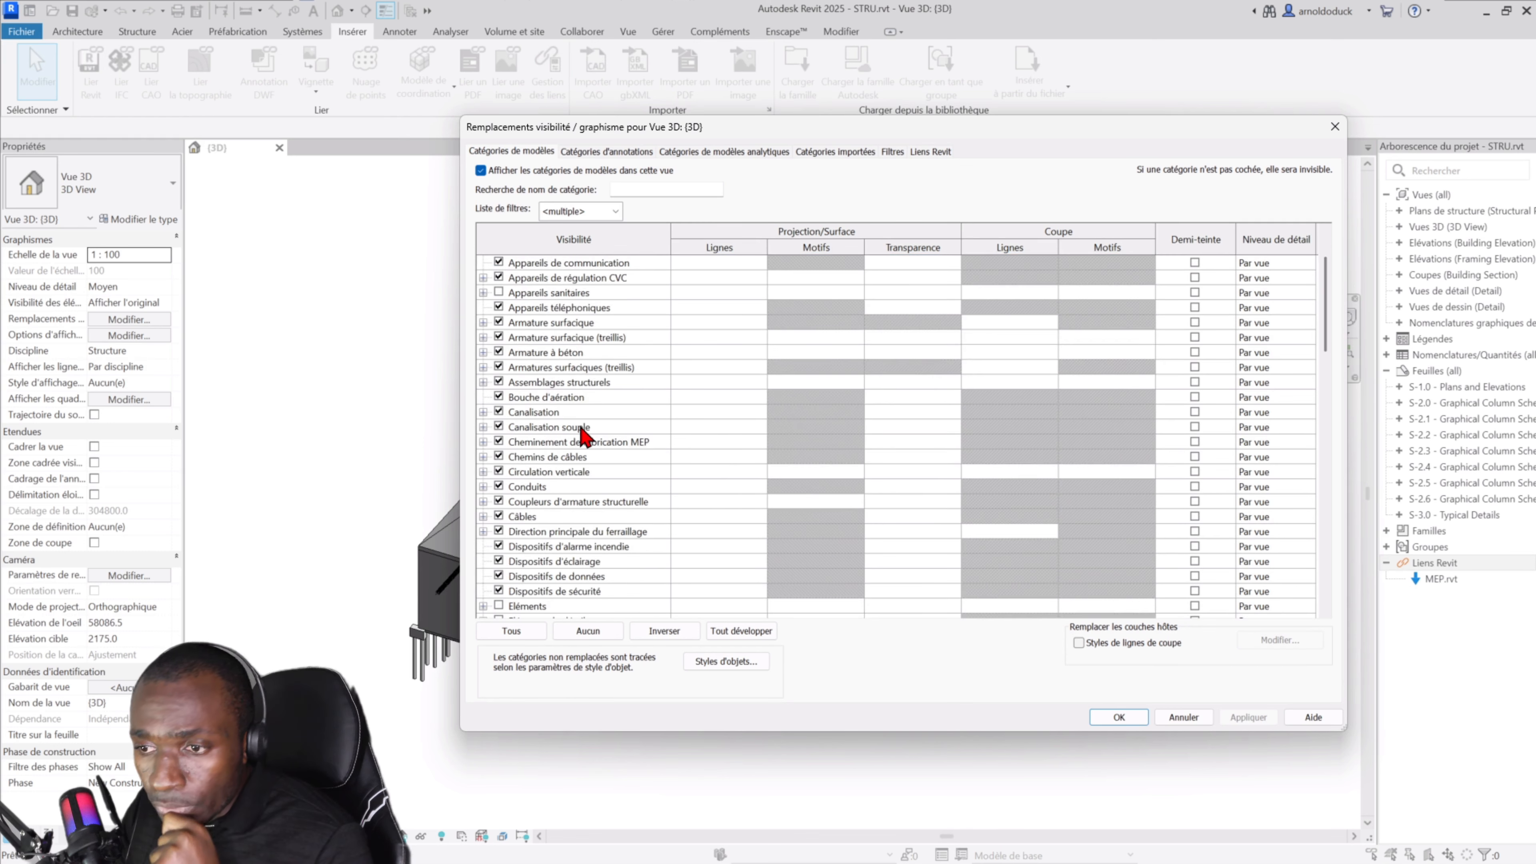
{"action": "scroll", "coordinate": [584, 436], "scroll_direction": "down", "scroll_amount": 4}
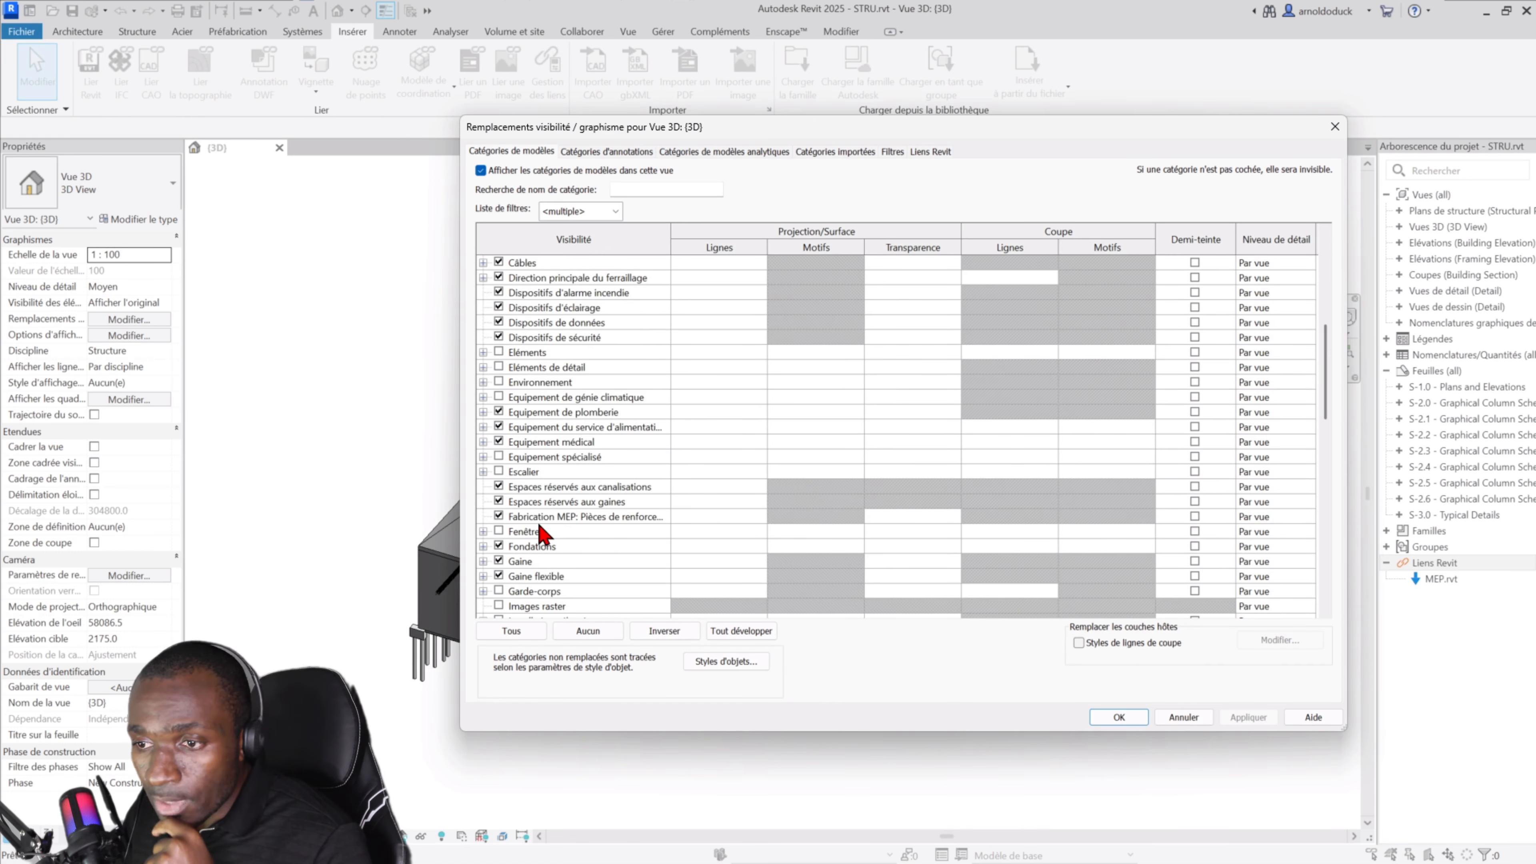
{"action": "scroll", "coordinate": [542, 531], "scroll_direction": "down", "scroll_amount": 4}
{"action": "scroll", "coordinate": [544, 528], "scroll_direction": "down", "scroll_amount": 10}
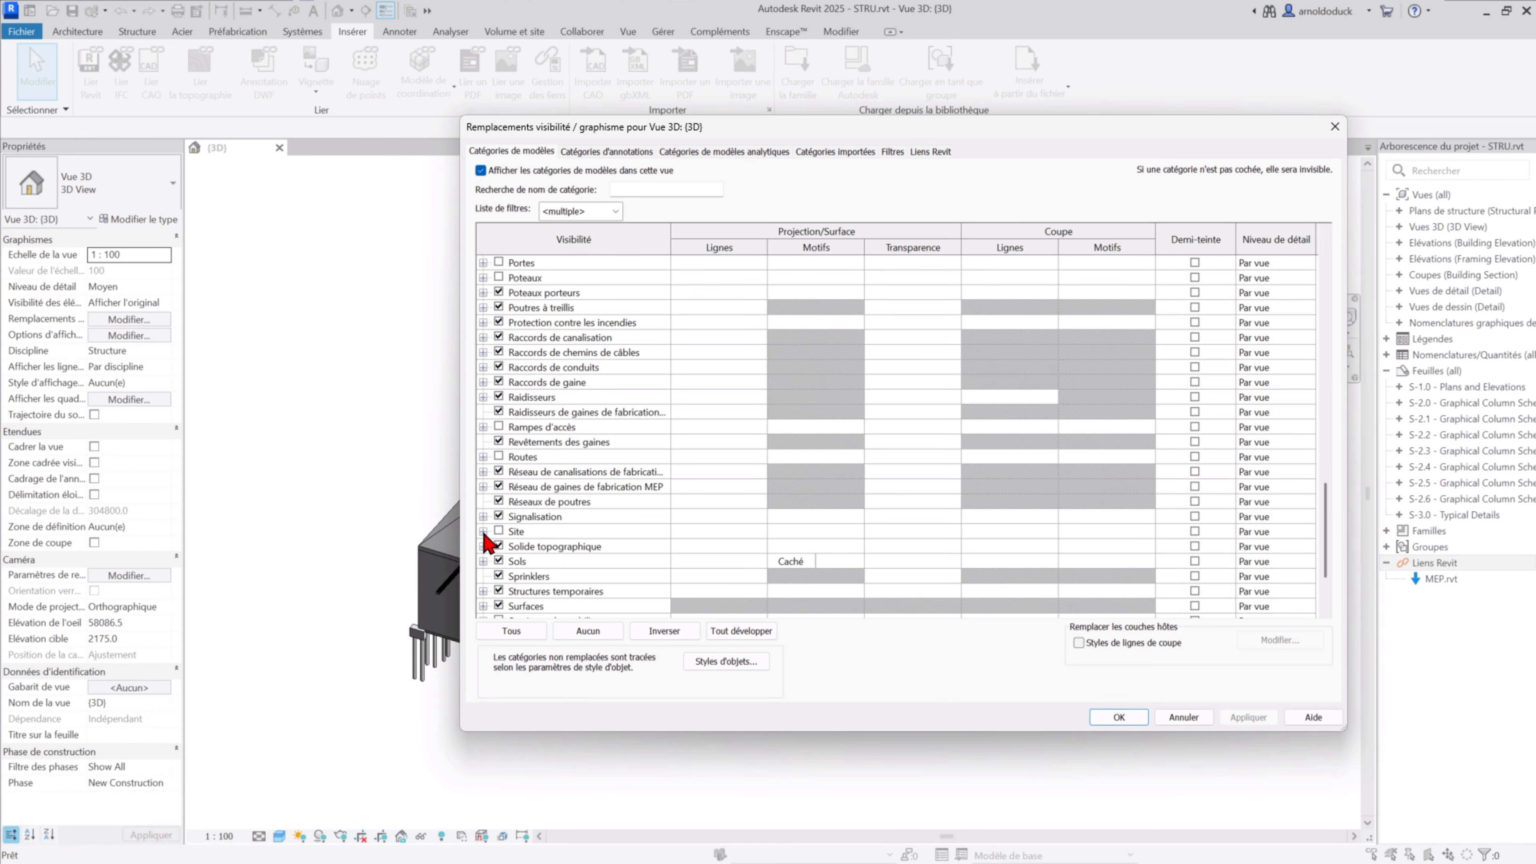
{"action": "left_click", "coordinate": [483, 531]}
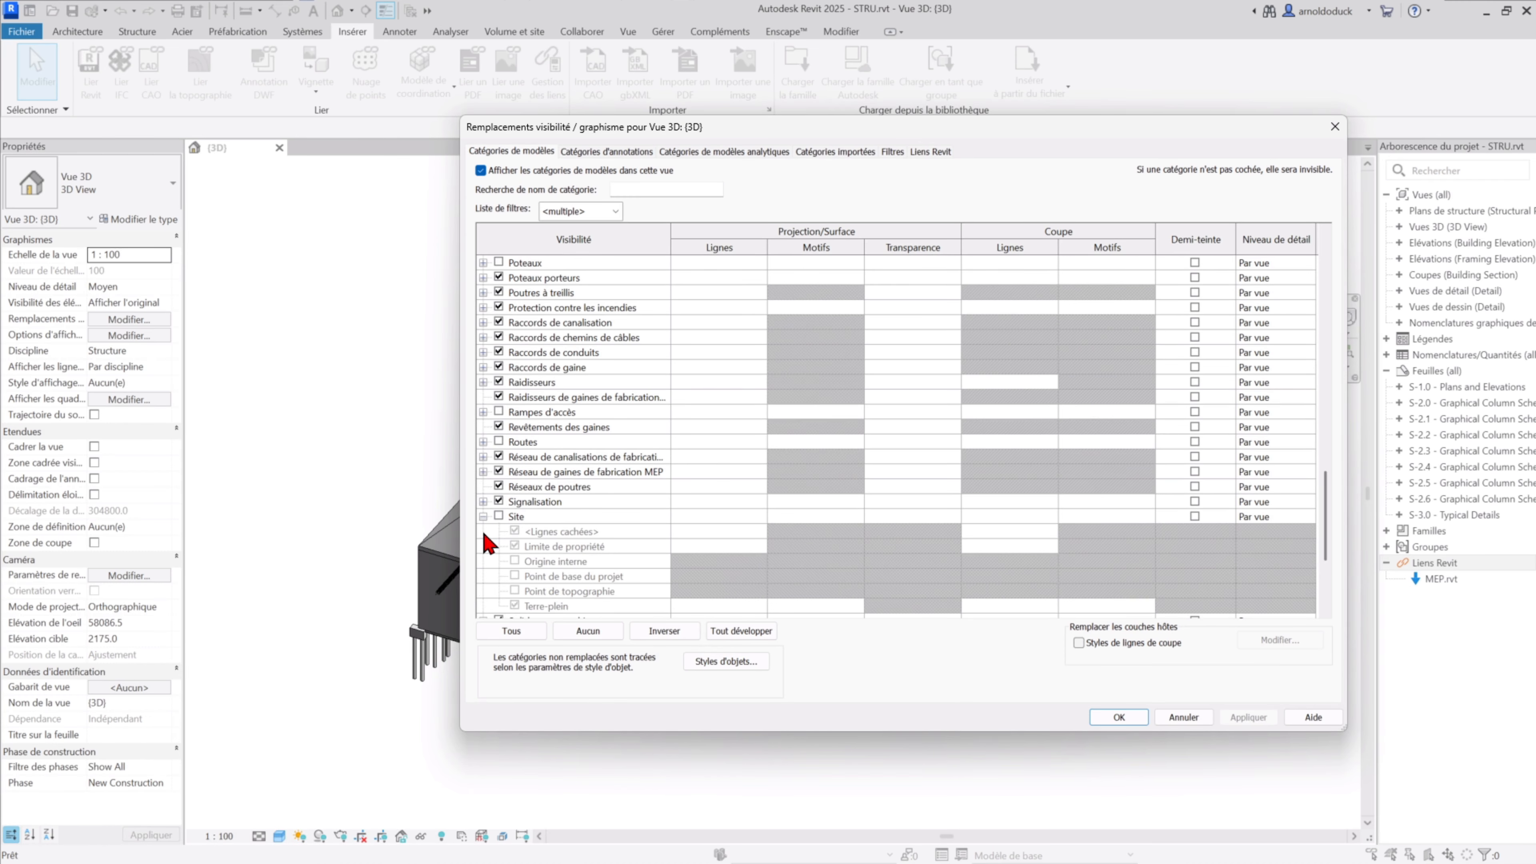
{"action": "left_click", "coordinate": [499, 515]}
{"action": "scroll", "coordinate": [502, 515], "scroll_direction": "down", "scroll_amount": 1}
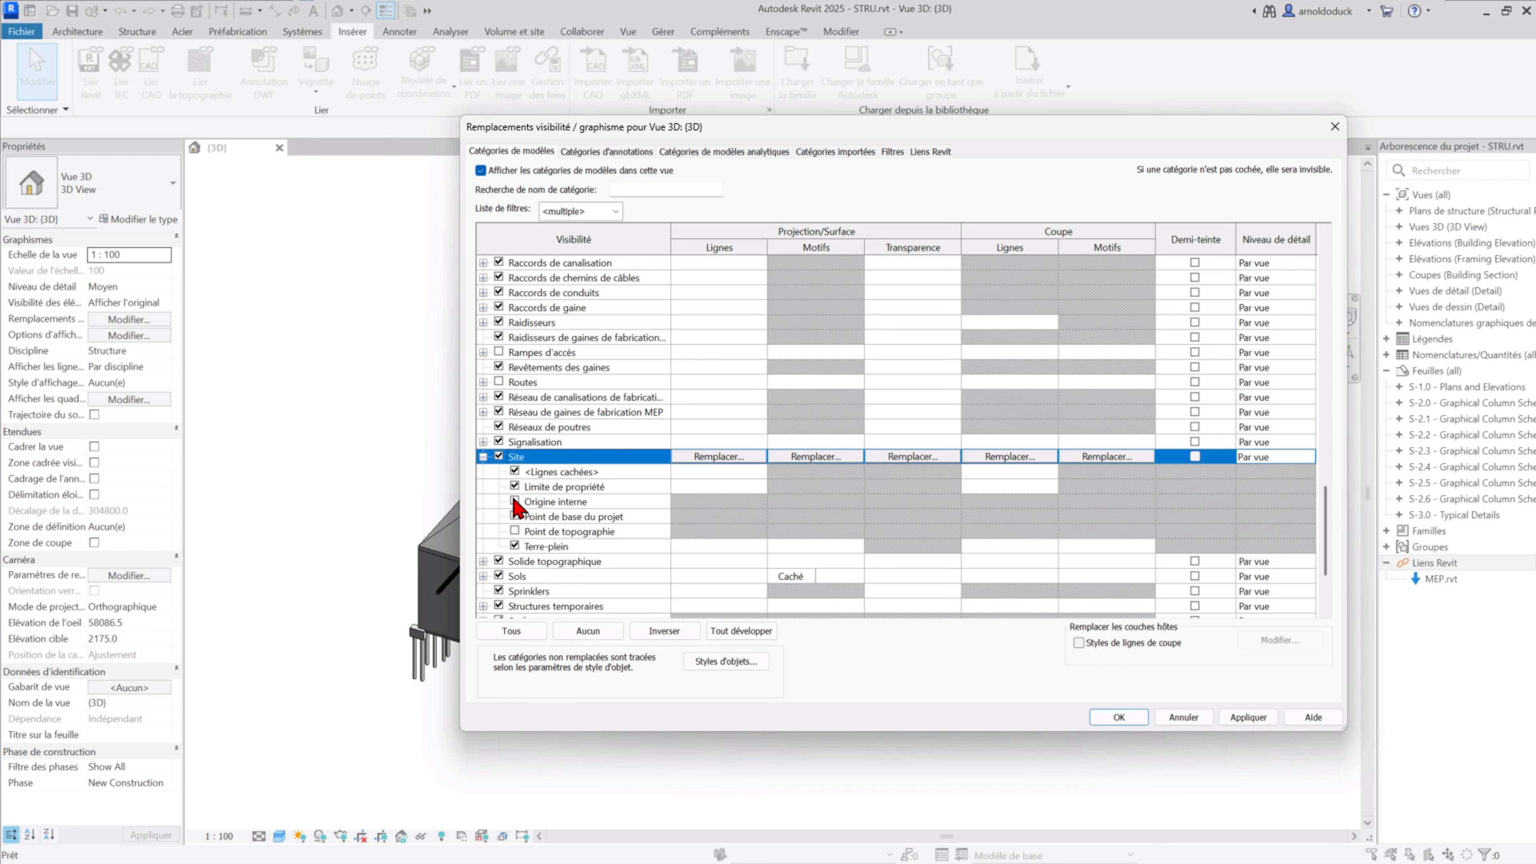
{"action": "left_click", "coordinate": [515, 502]}
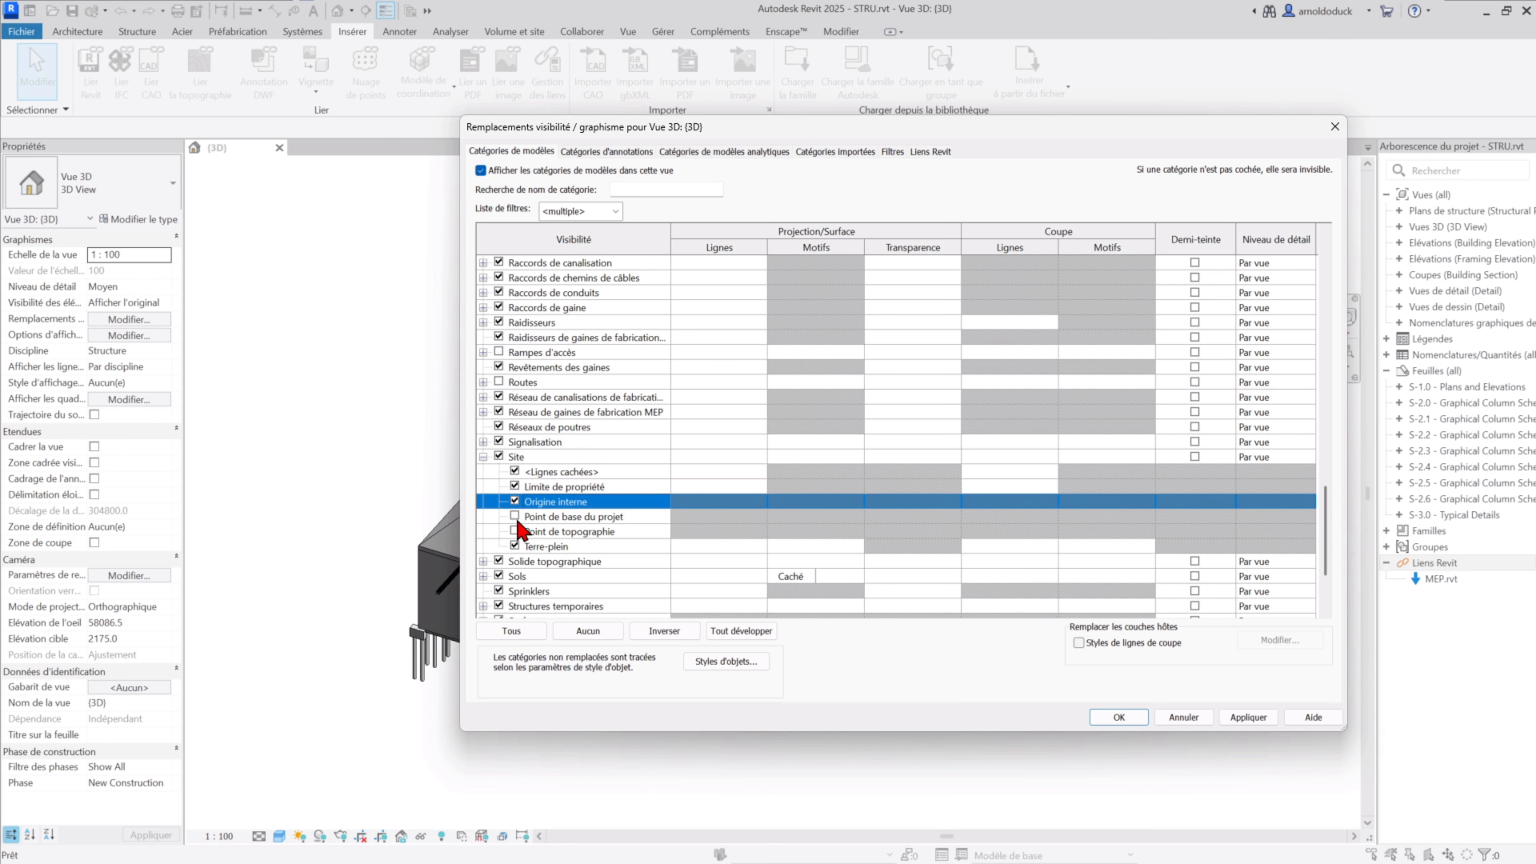
{"action": "left_click", "coordinate": [515, 516]}
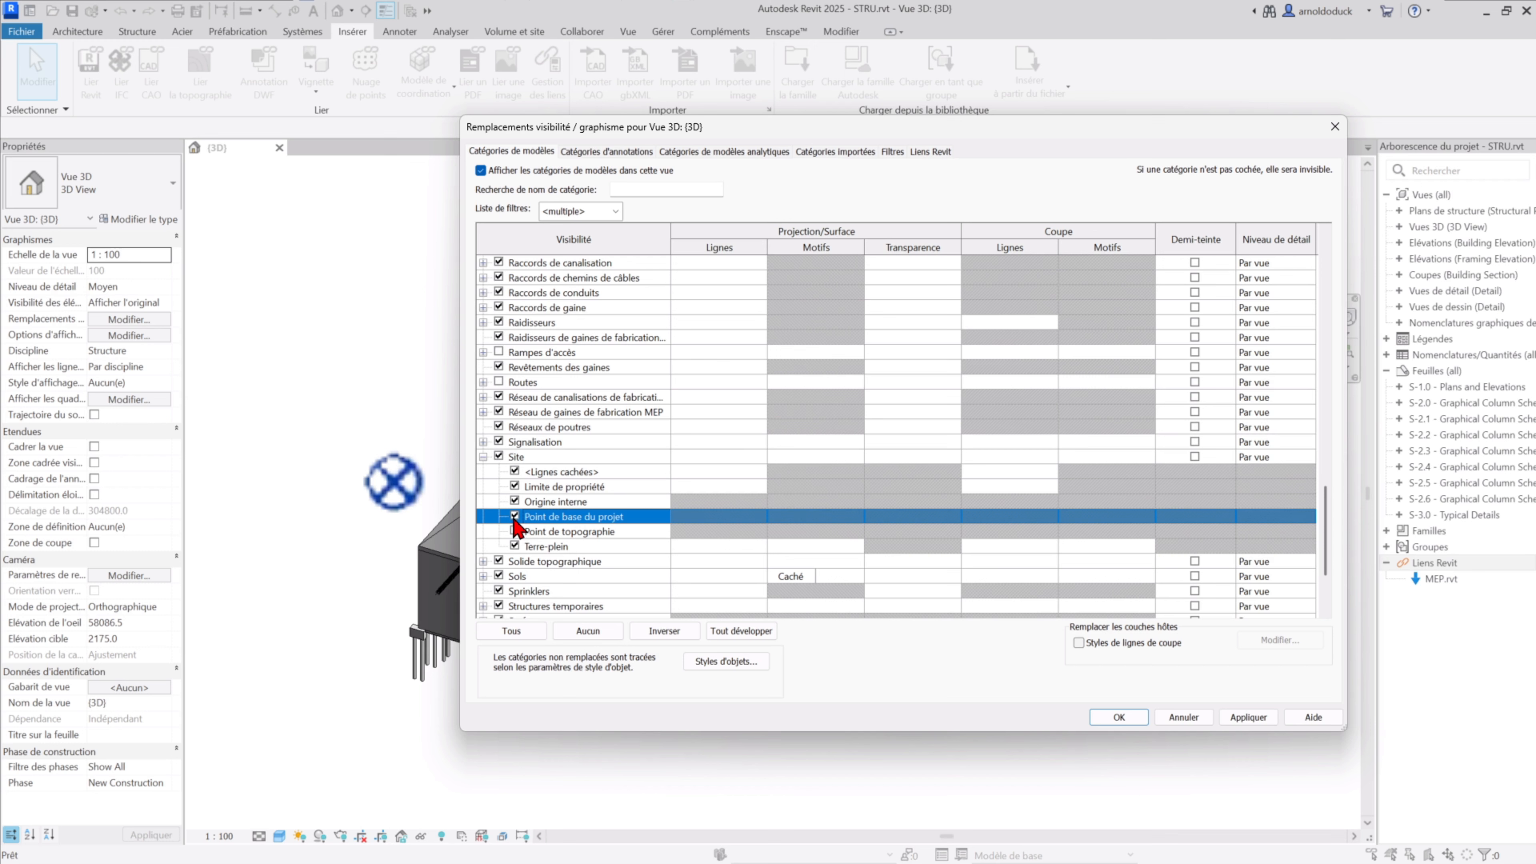
{"action": "left_click", "coordinate": [515, 531]}
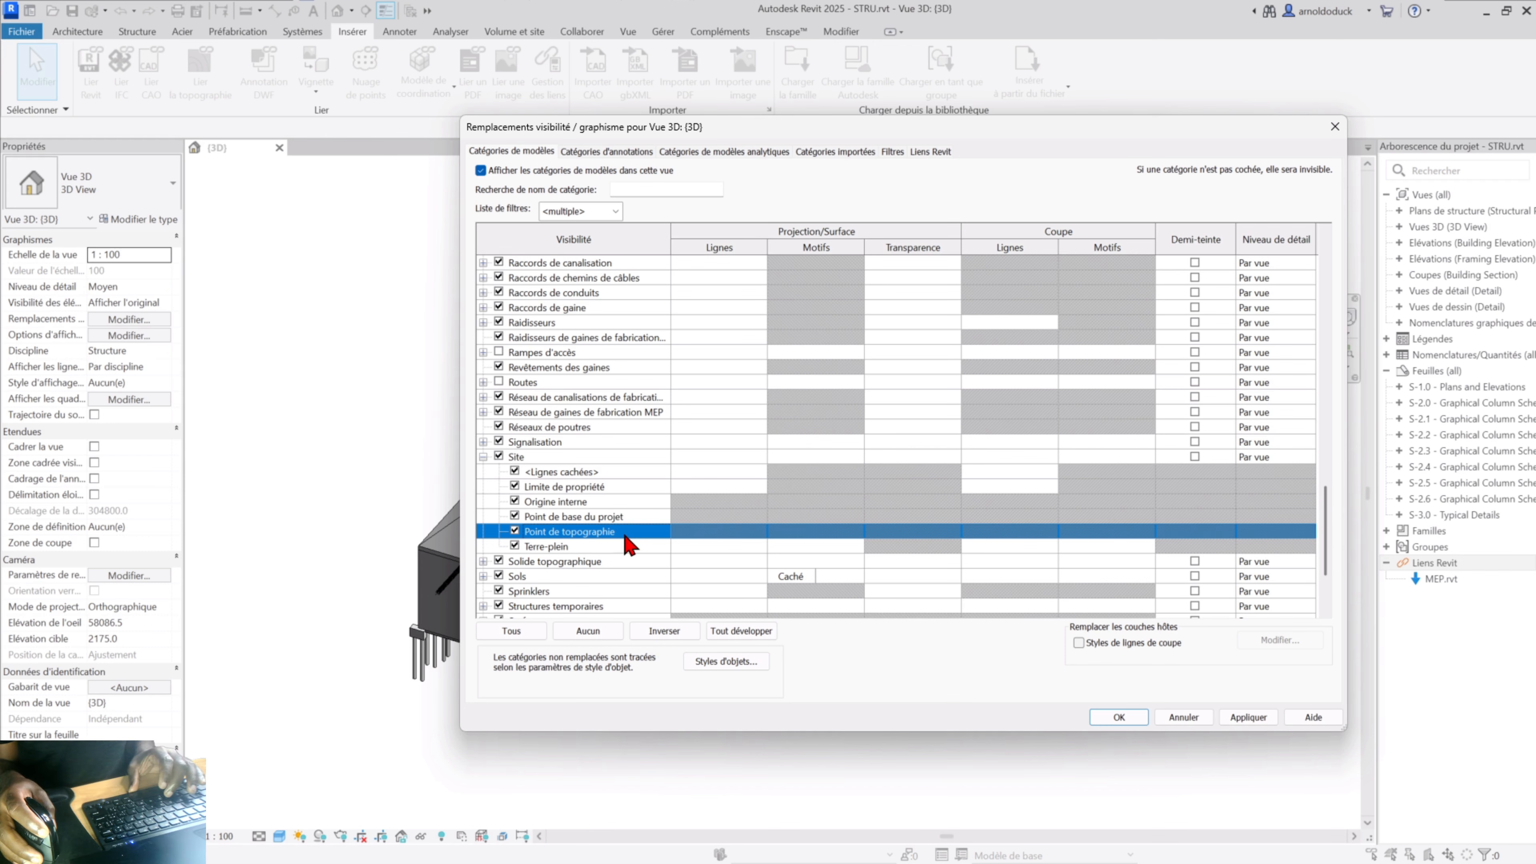
{"action": "left_click", "coordinate": [1119, 717]}
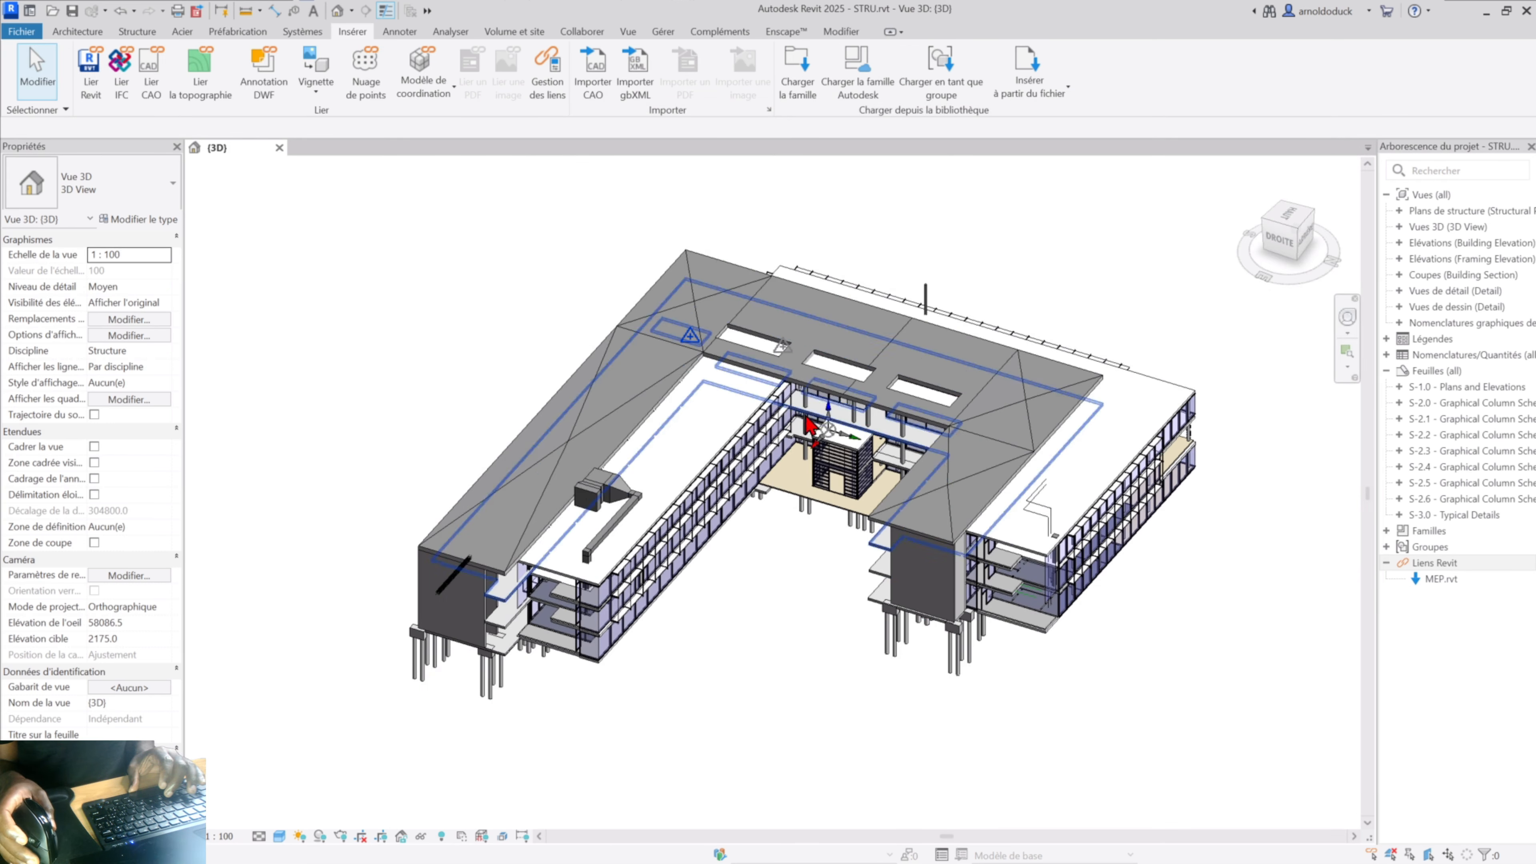
Remove the MEP.rvt link from the STRU.rvt project.
{"action": "scroll", "coordinate": [840, 394], "scroll_direction": "up", "scroll_amount": 3}
{"action": "scroll", "coordinate": [820, 424], "scroll_direction": "up", "scroll_amount": 4}
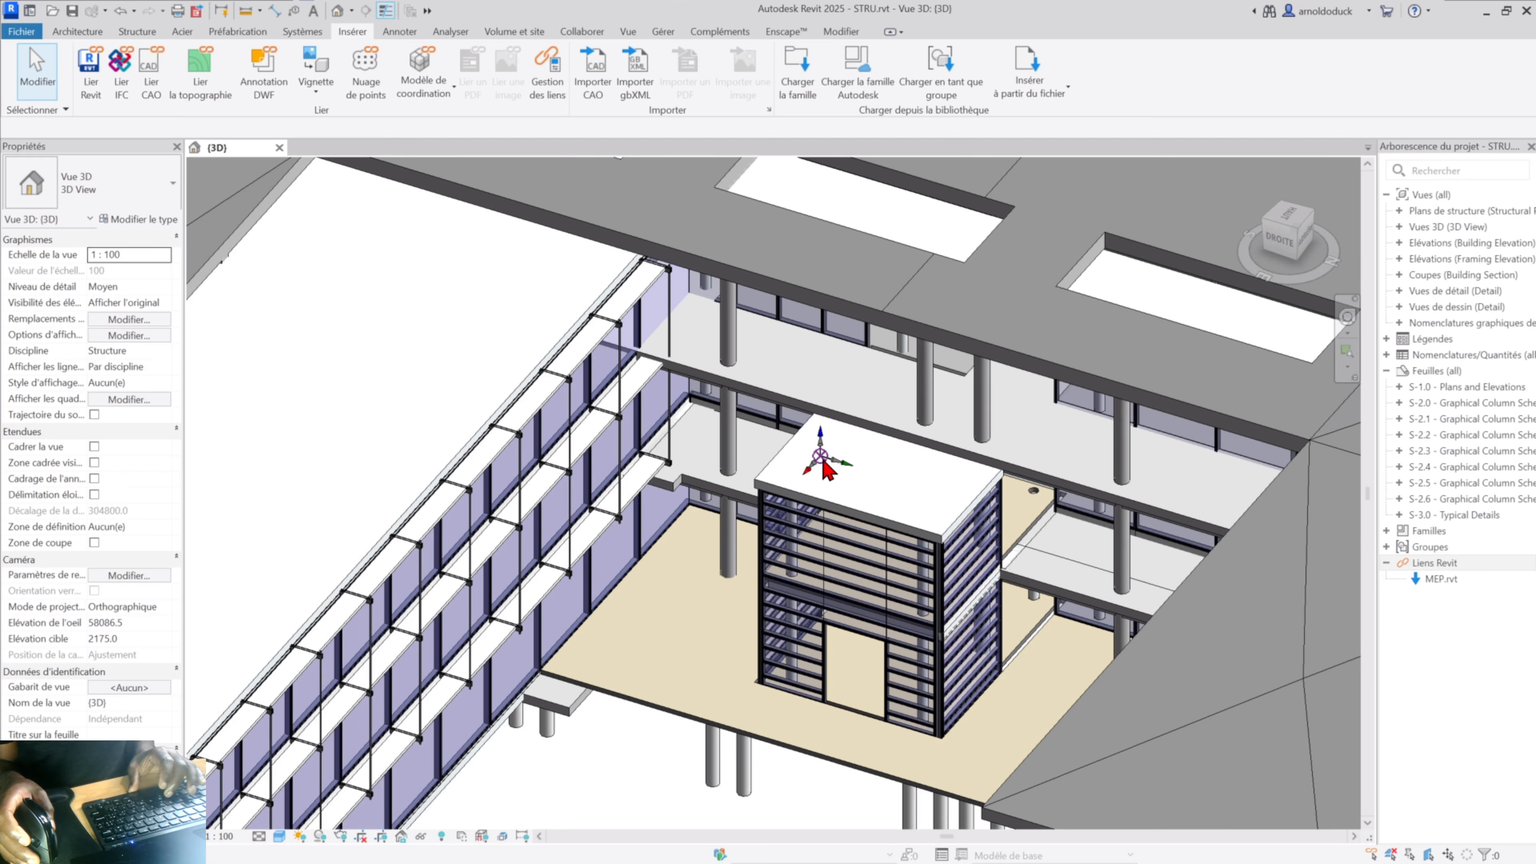
{"action": "scroll", "coordinate": [833, 463], "scroll_direction": "down", "scroll_amount": 8}
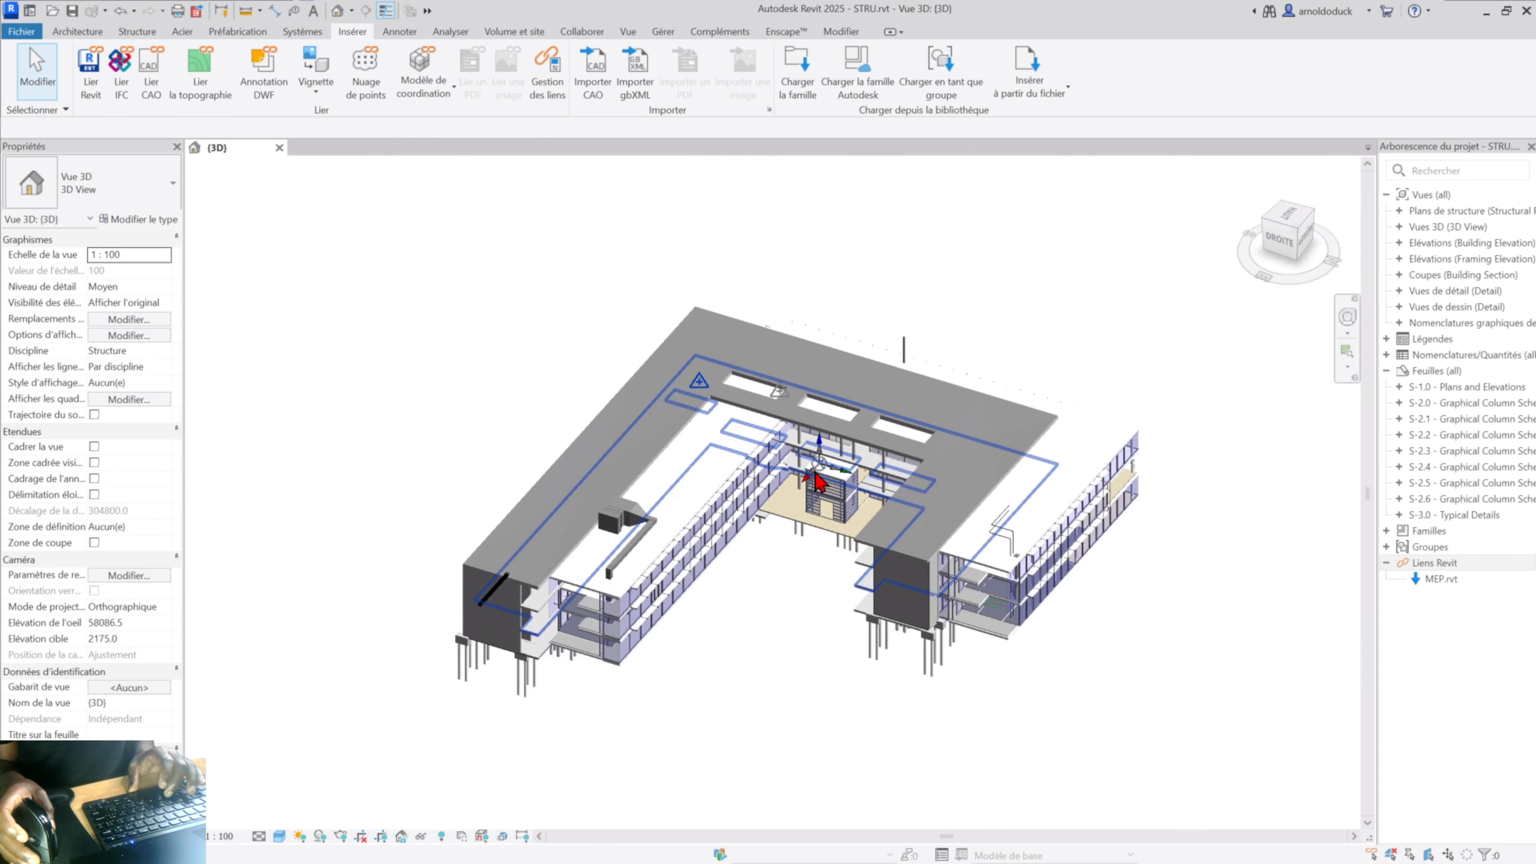
{"action": "middle_click_drag", "start_coordinate": [808, 522], "coordinate": [1455, 534], "text": "shift"}
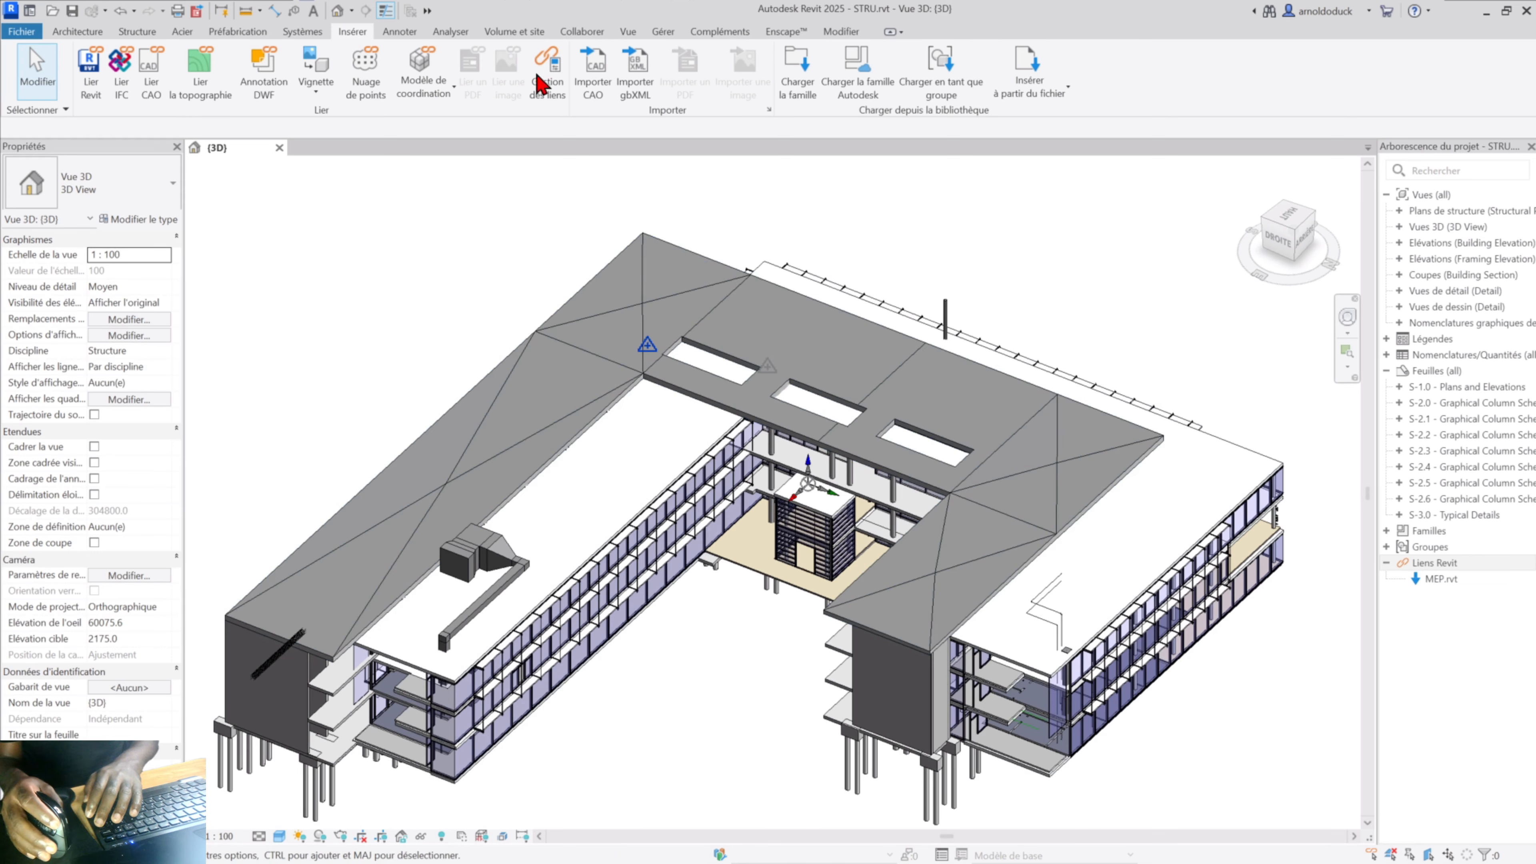
{"action": "left_click", "coordinate": [547, 64]}
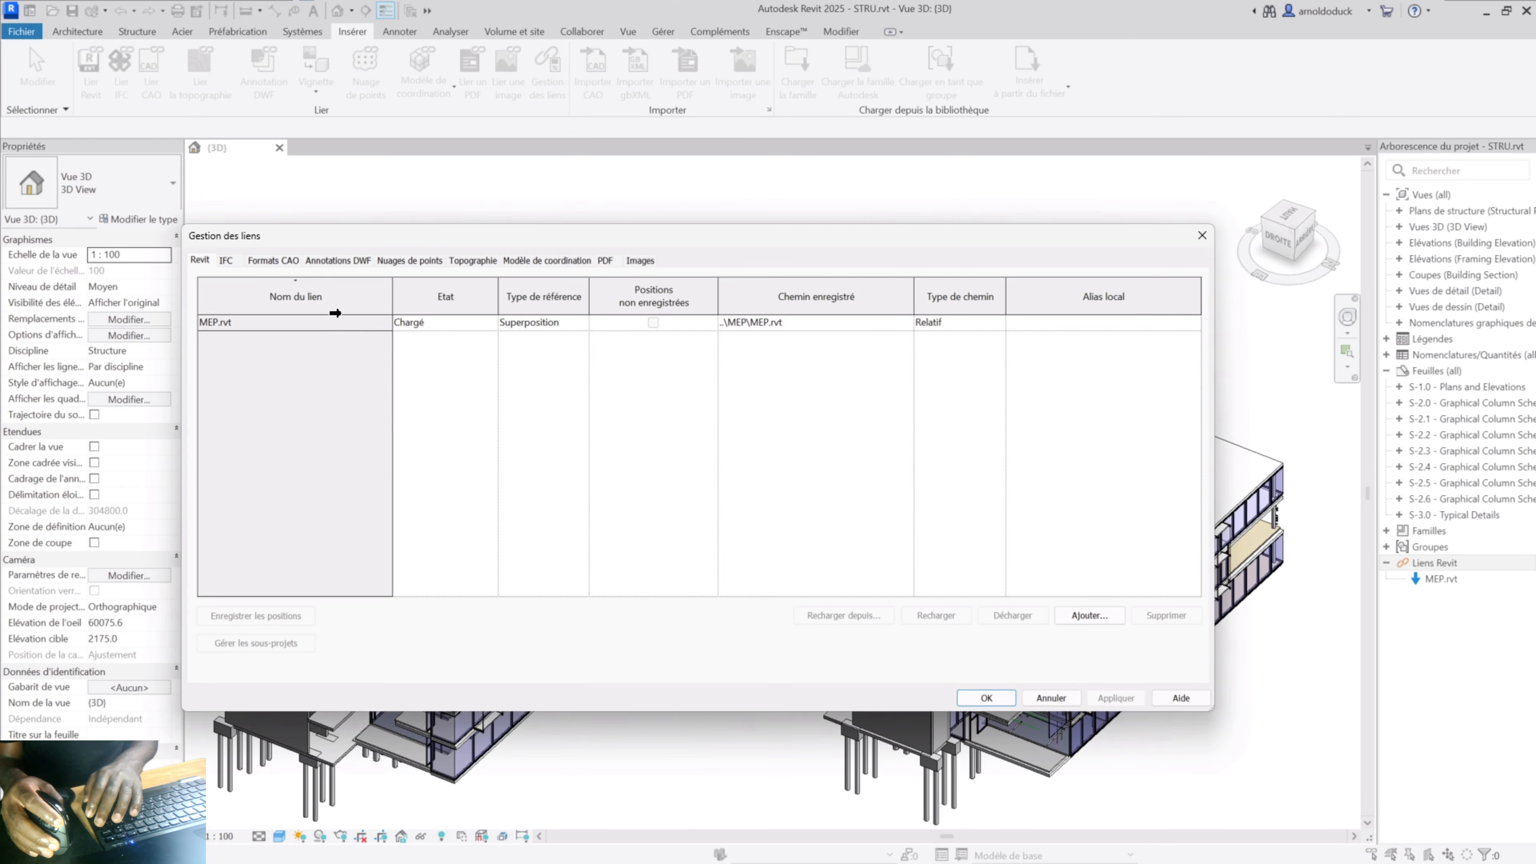
{"action": "left_click", "coordinate": [390, 322]}
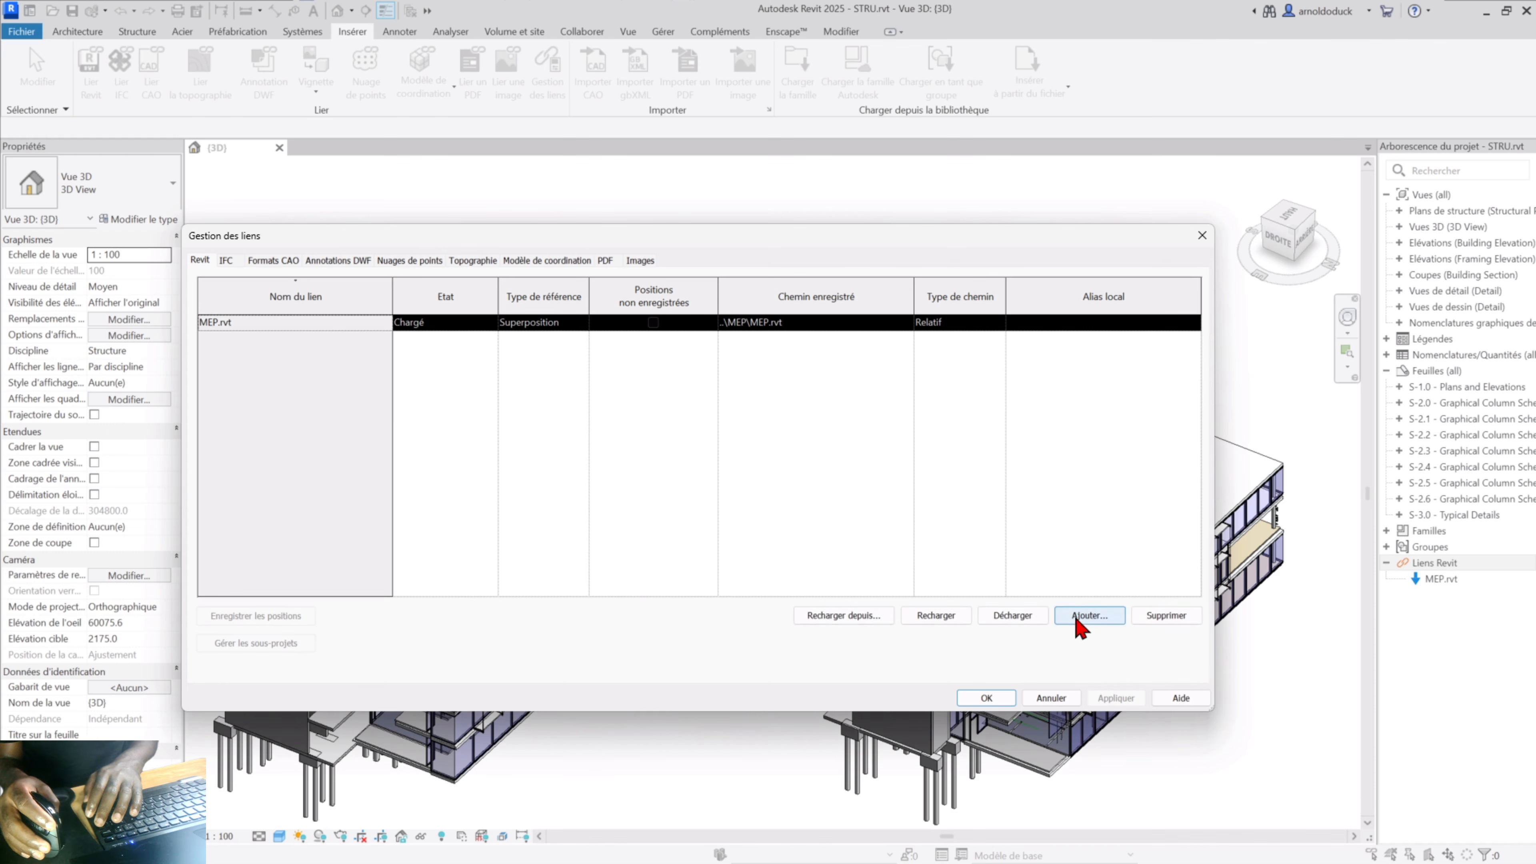
{"action": "left_click", "coordinate": [1166, 615]}
{"action": "left_click", "coordinate": [805, 472]}
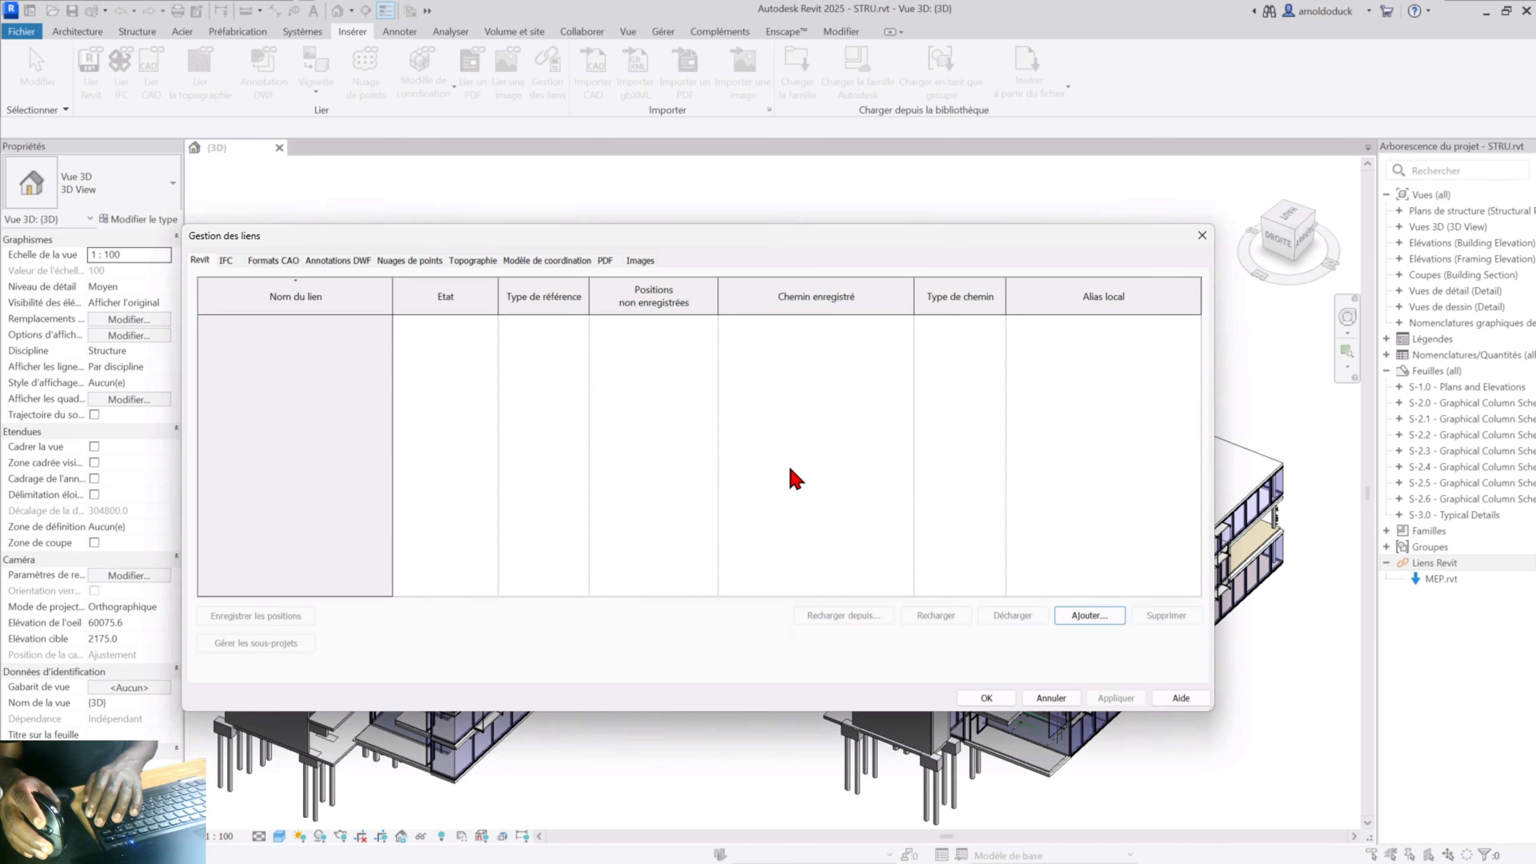
{"action": "left_click", "coordinate": [991, 701]}
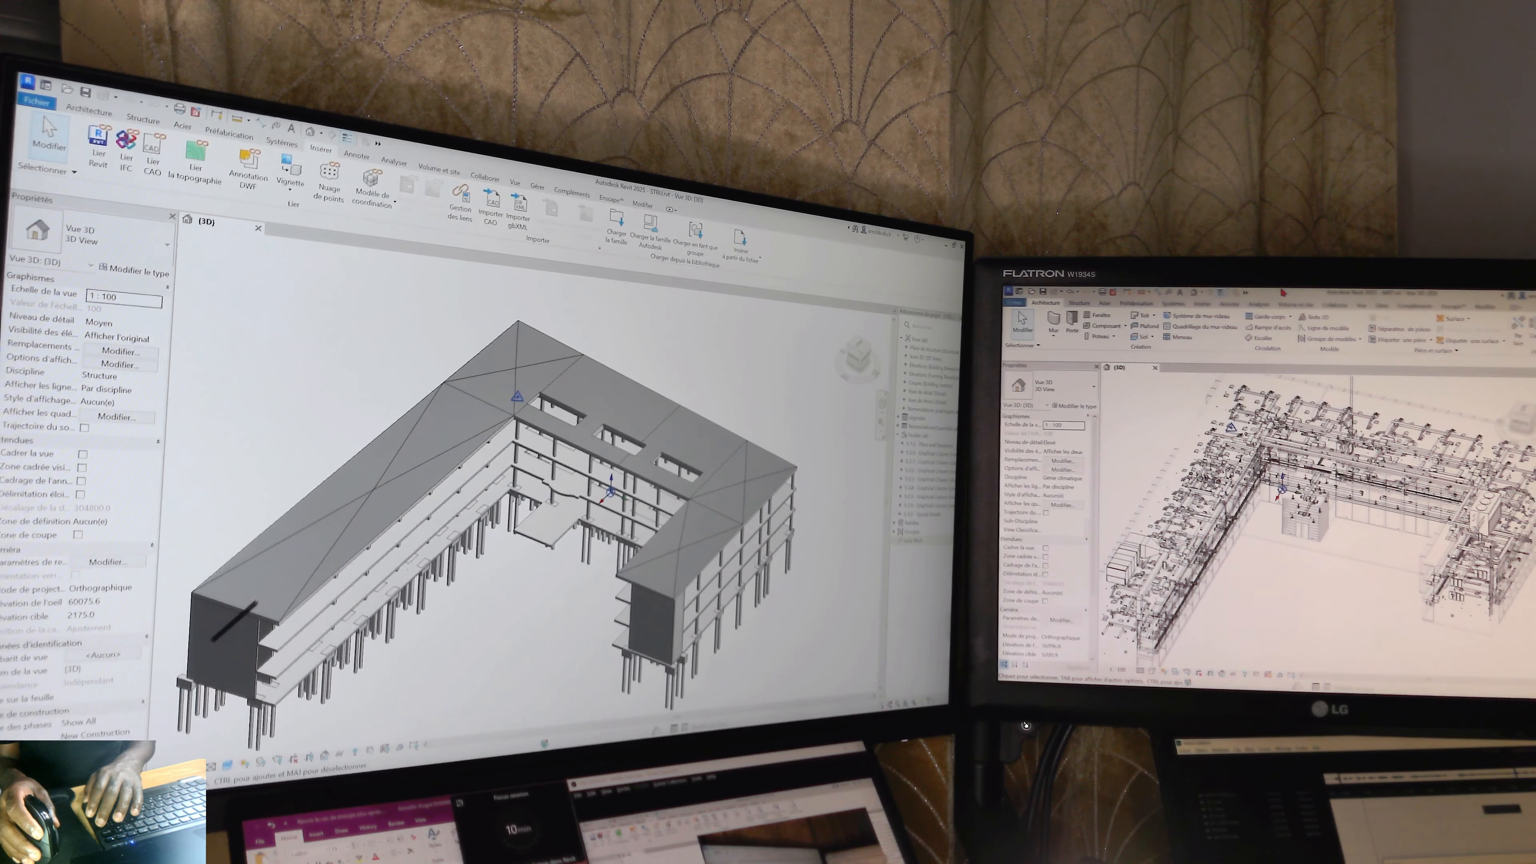
Switch to the MEP.rvt project and link STRU.rvt from the STRU folder, using Auto - Origine interne vers origine interne.
{"action": "left_click_drag", "start_coordinate": [1282, 293], "coordinate": [665, 496]}
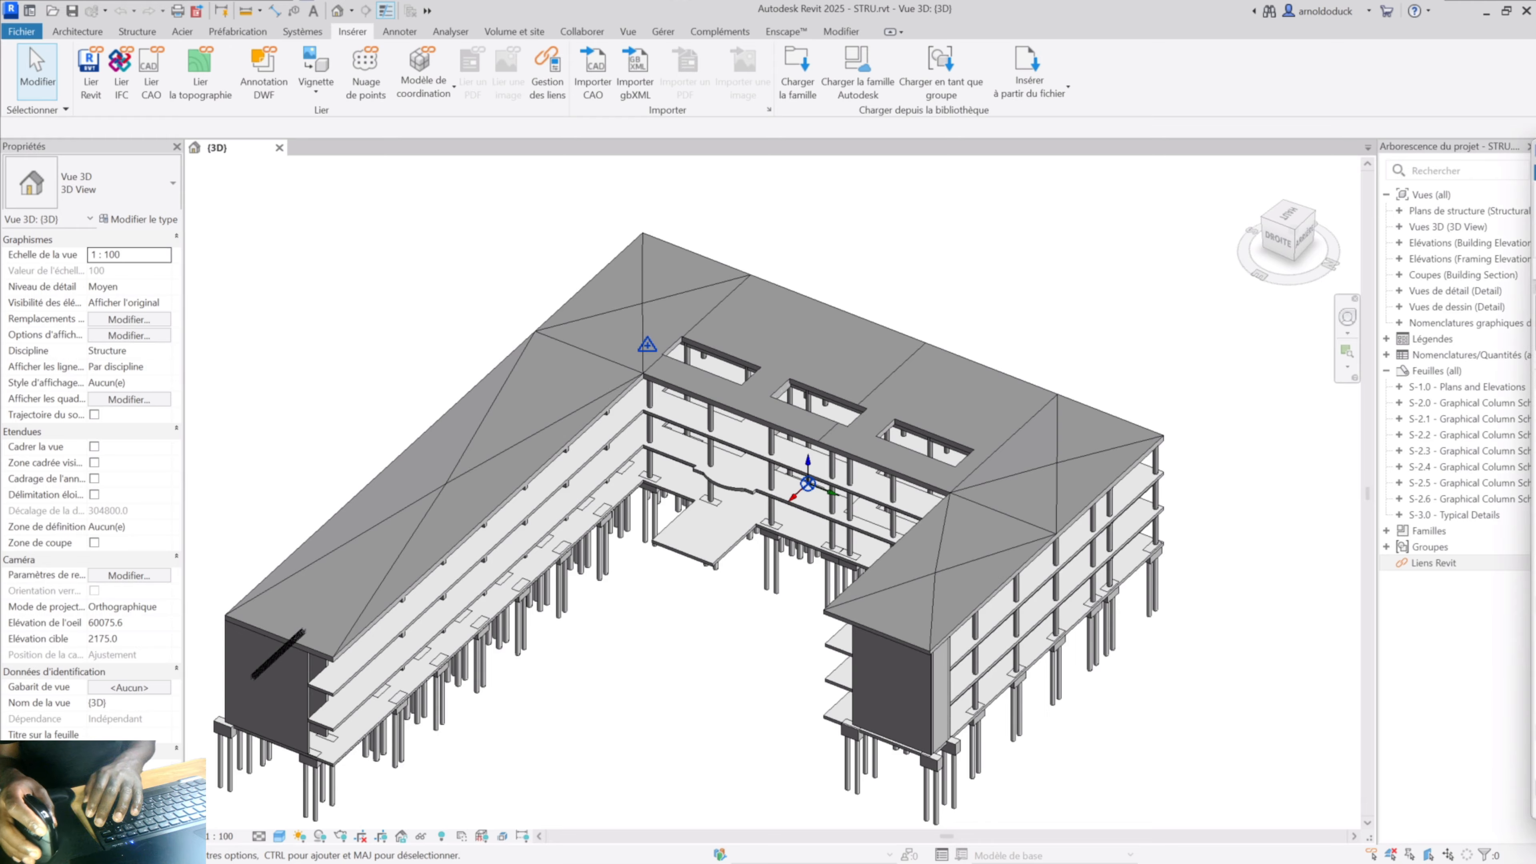
{"action": "left_click_drag", "start_coordinate": [1523, 402], "coordinate": [782, 27]}
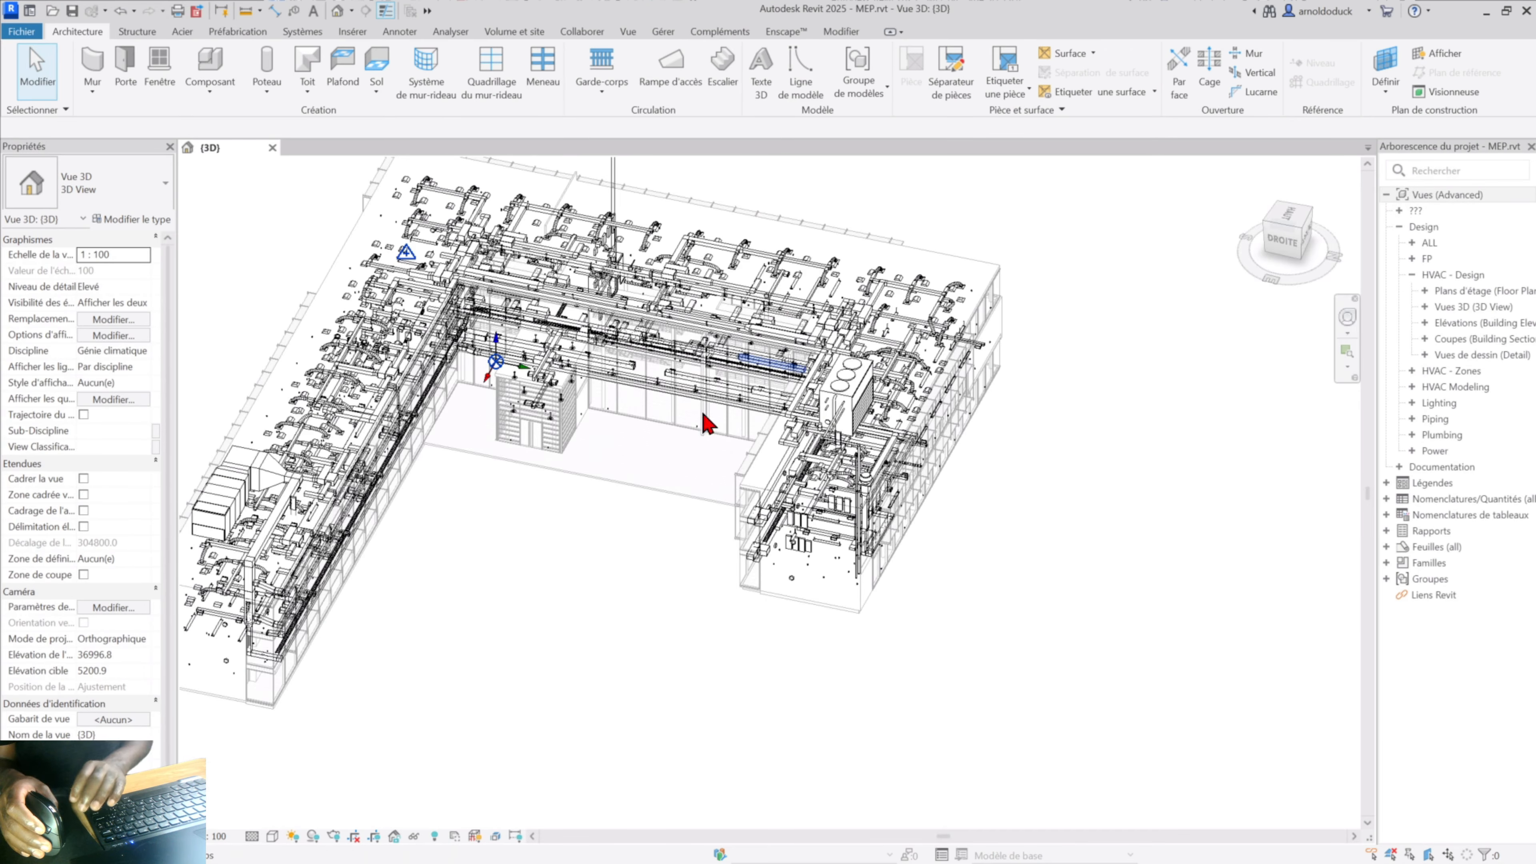
{"action": "middle_click_drag", "start_coordinate": [806, 425], "coordinate": [870, 669]}
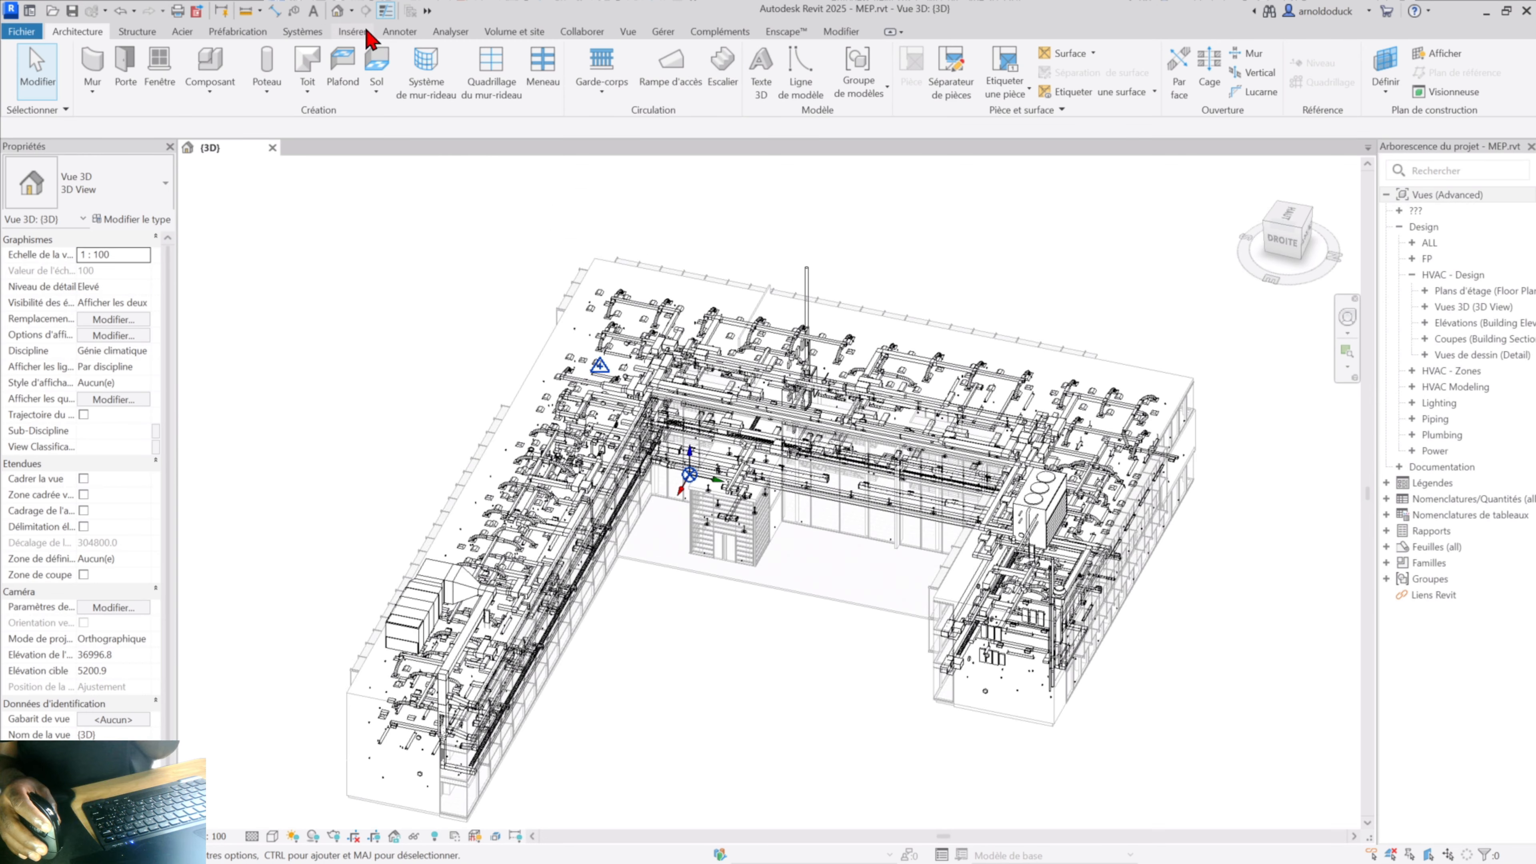
{"action": "left_click", "coordinate": [352, 30]}
{"action": "left_click", "coordinate": [92, 91]}
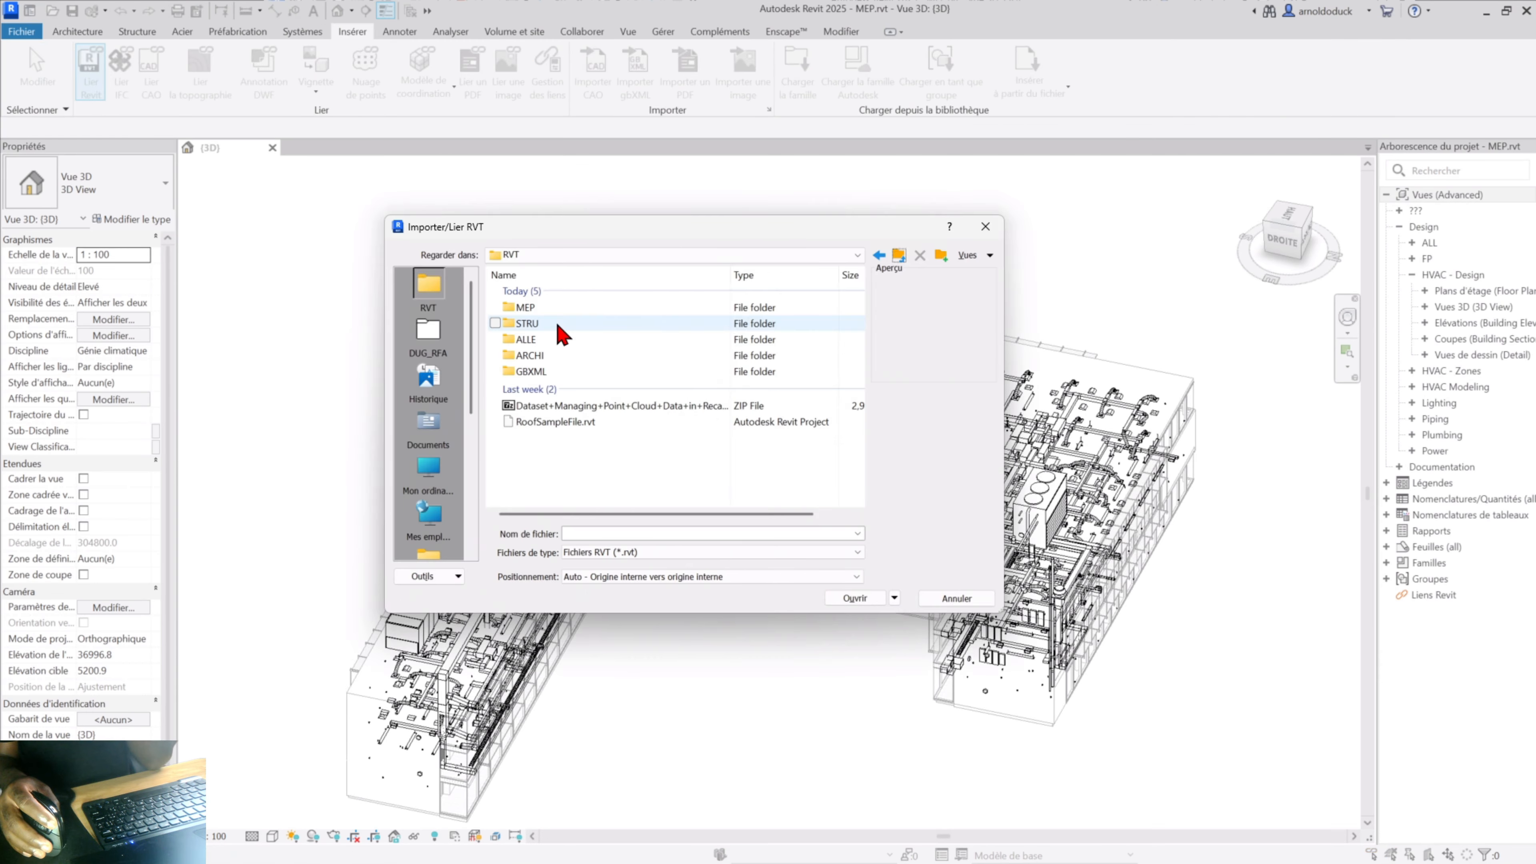
{"action": "double_click", "coordinate": [557, 332]}
{"action": "left_click", "coordinate": [557, 307]}
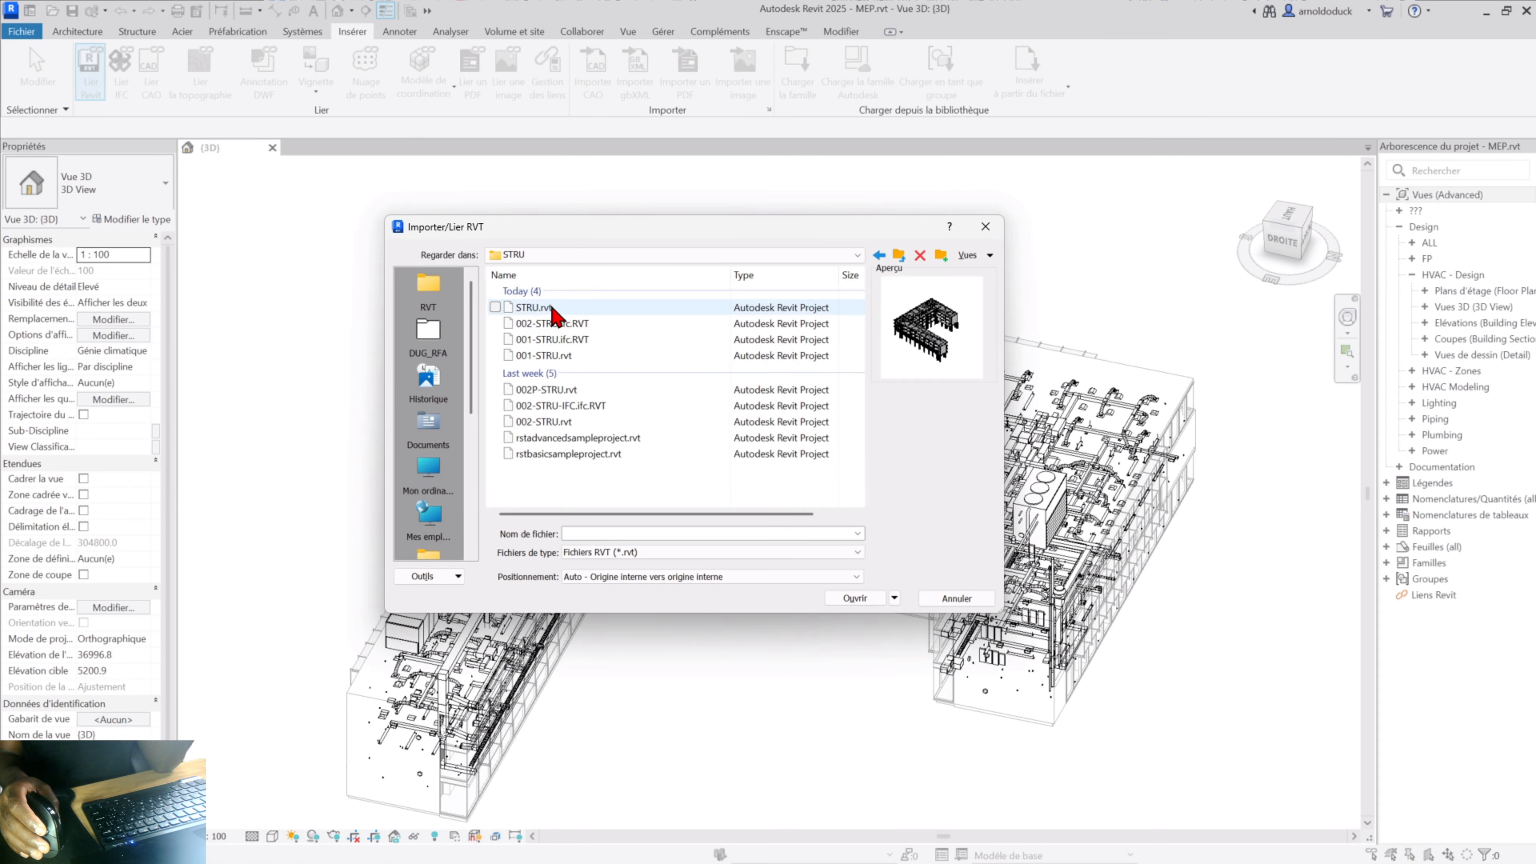
{"action": "left_click", "coordinate": [854, 598]}
{"action": "left_click", "coordinate": [868, 504]}
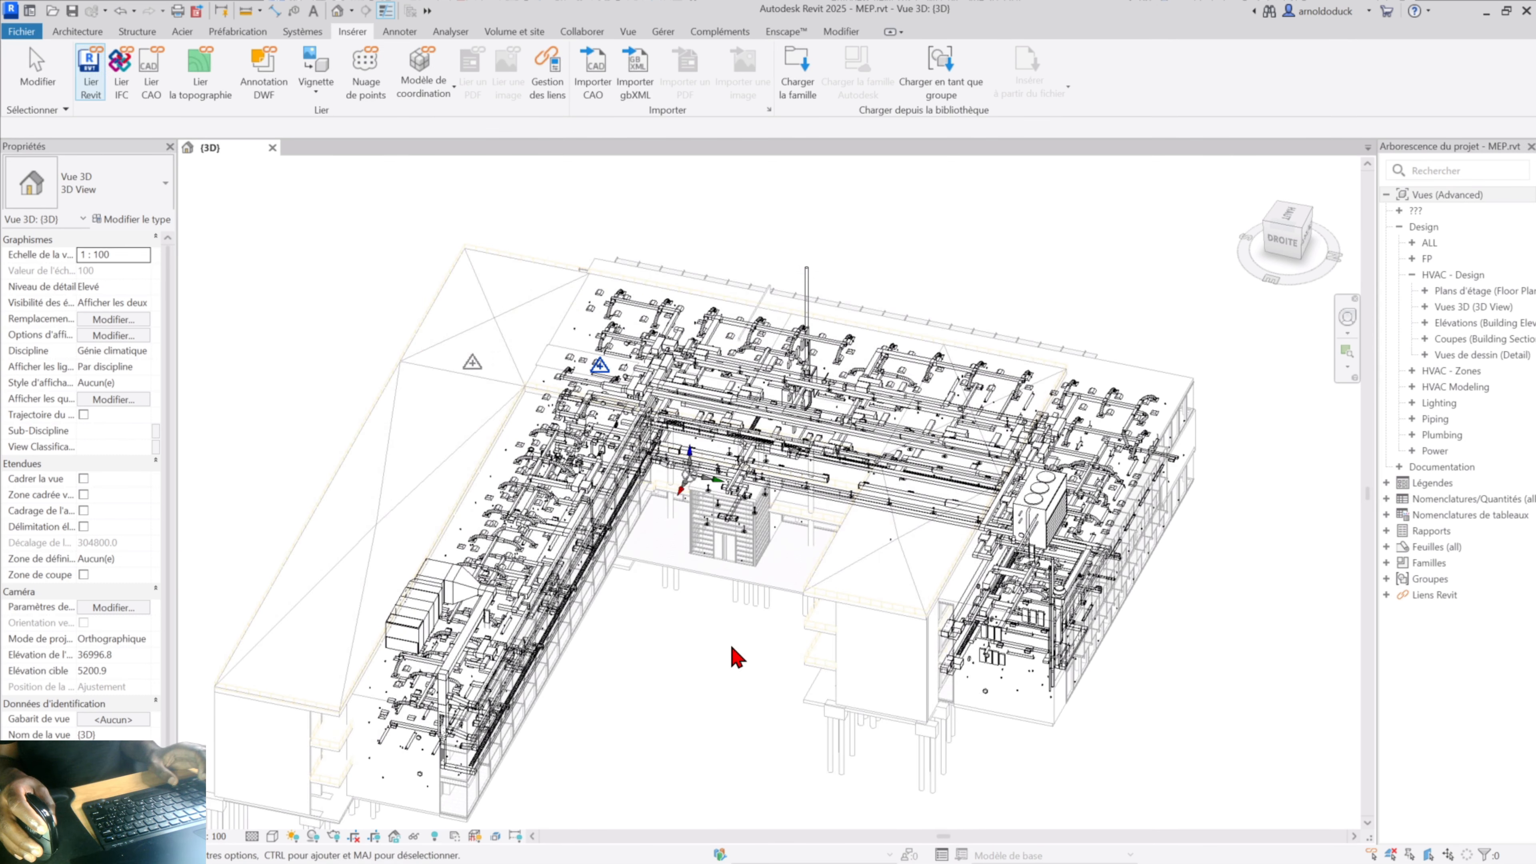
Move the linked STRU.rvt model so its Point de topographie coincides with the MEP project's Point de topographie, working from the top view.
{"action": "middle_click_drag", "start_coordinate": [732, 647], "coordinate": [261, 222], "text": "shift"}
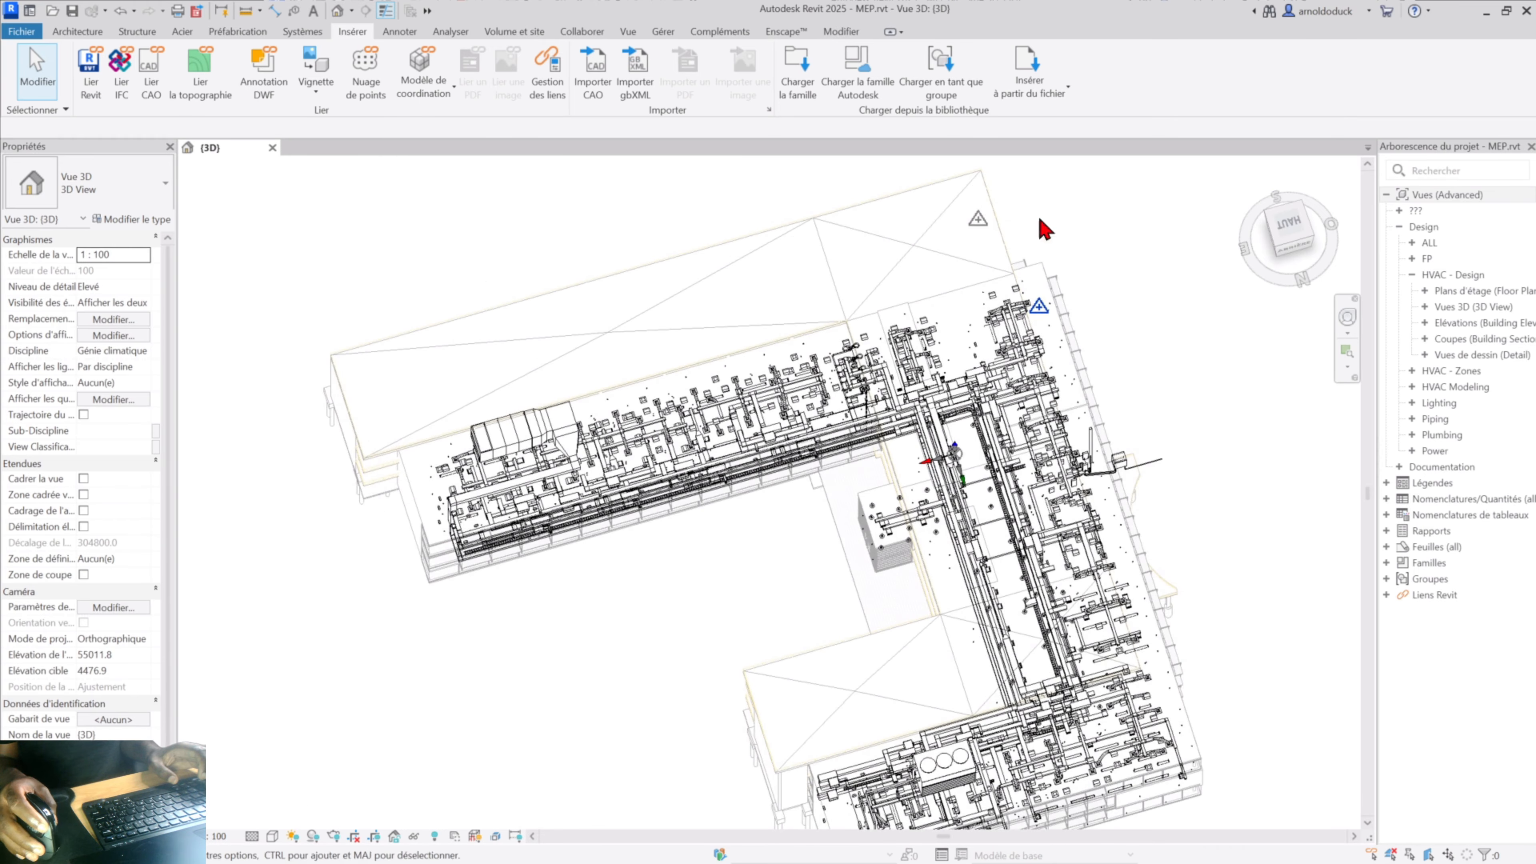
{"action": "left_click", "coordinate": [883, 218]}
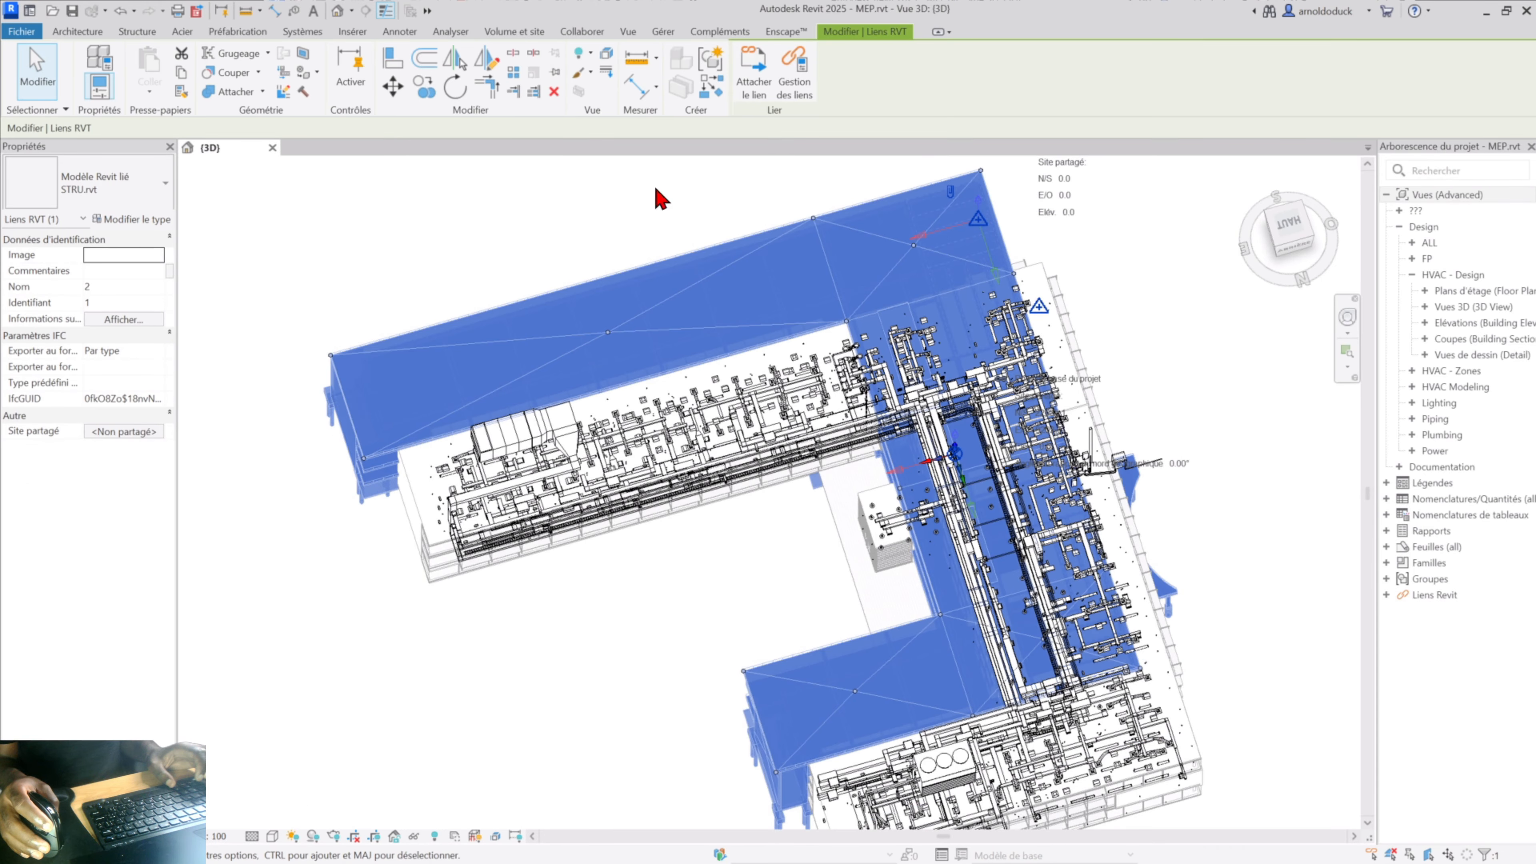
{"action": "left_click", "coordinate": [393, 87]}
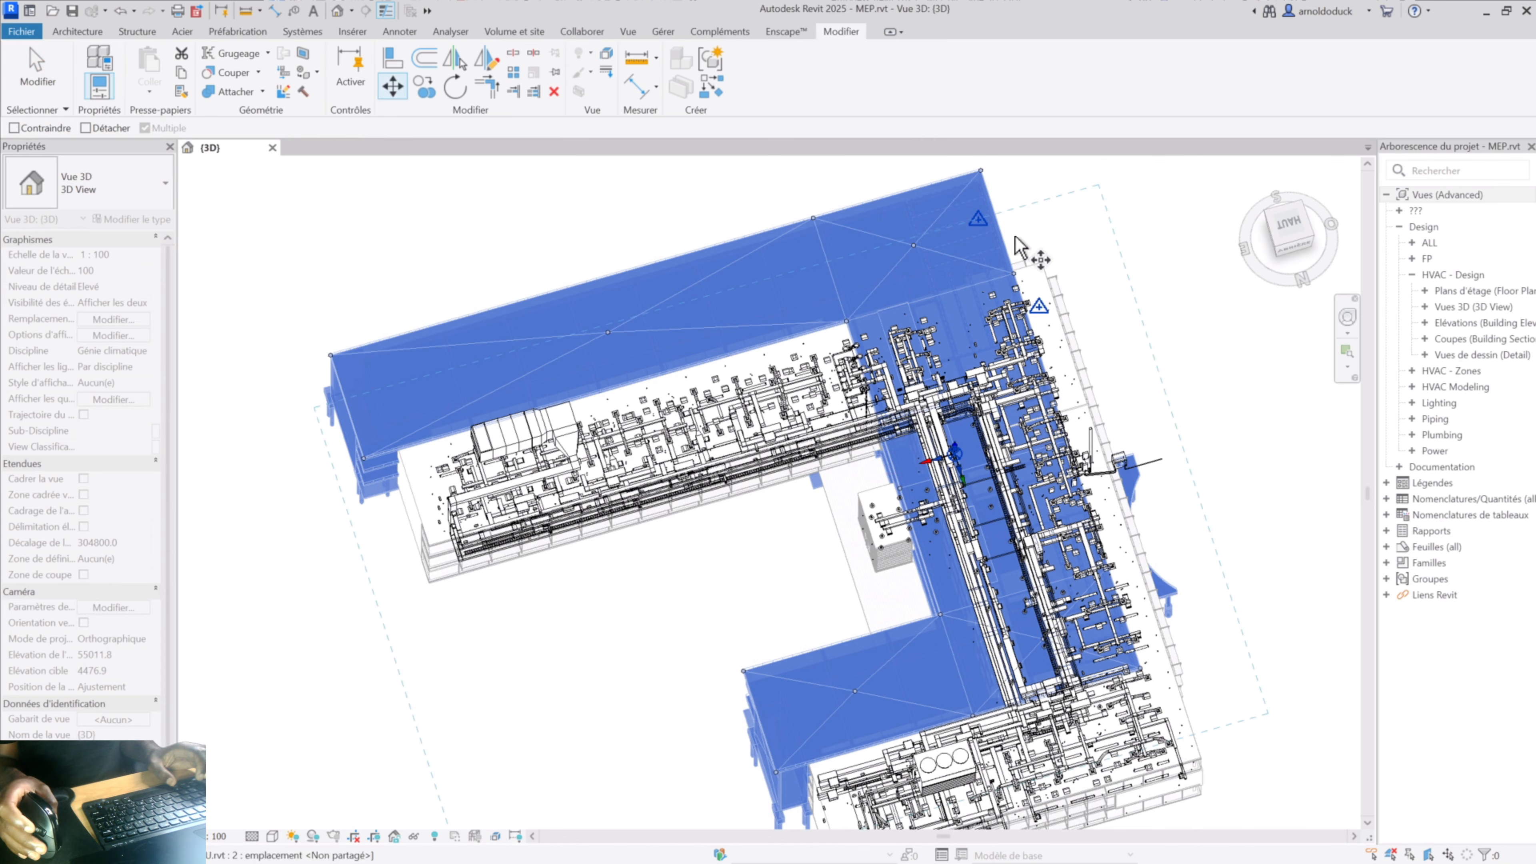
{"action": "scroll", "coordinate": [1016, 236], "scroll_direction": "up", "scroll_amount": 5}
{"action": "scroll", "coordinate": [1022, 247], "scroll_direction": "down", "scroll_amount": 3}
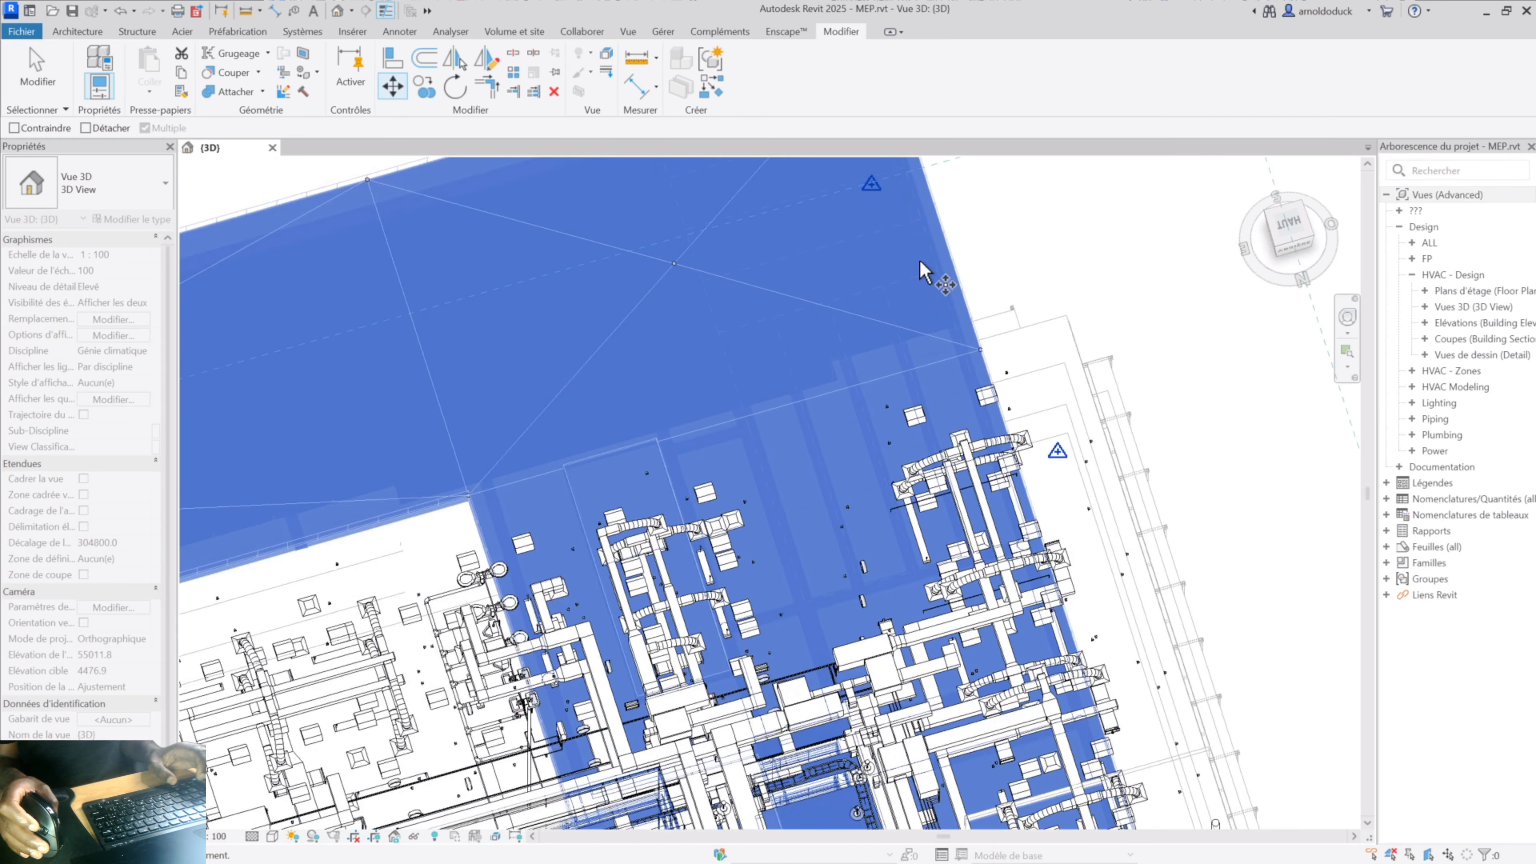
{"action": "scroll", "coordinate": [781, 339], "scroll_direction": "up", "scroll_amount": 5}
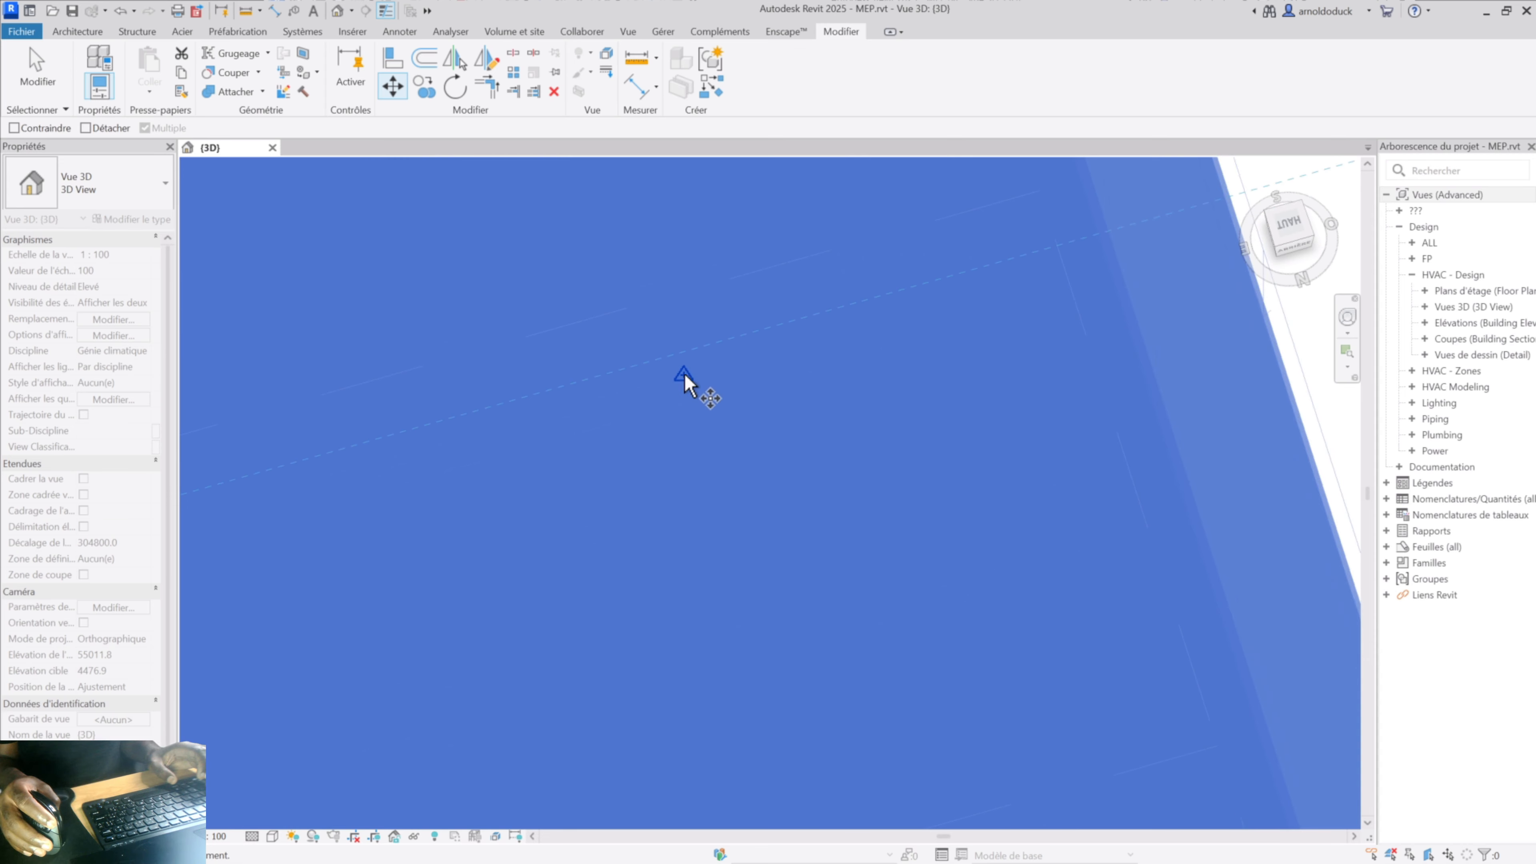
{"action": "scroll", "coordinate": [687, 427], "scroll_direction": "down", "scroll_amount": 5}
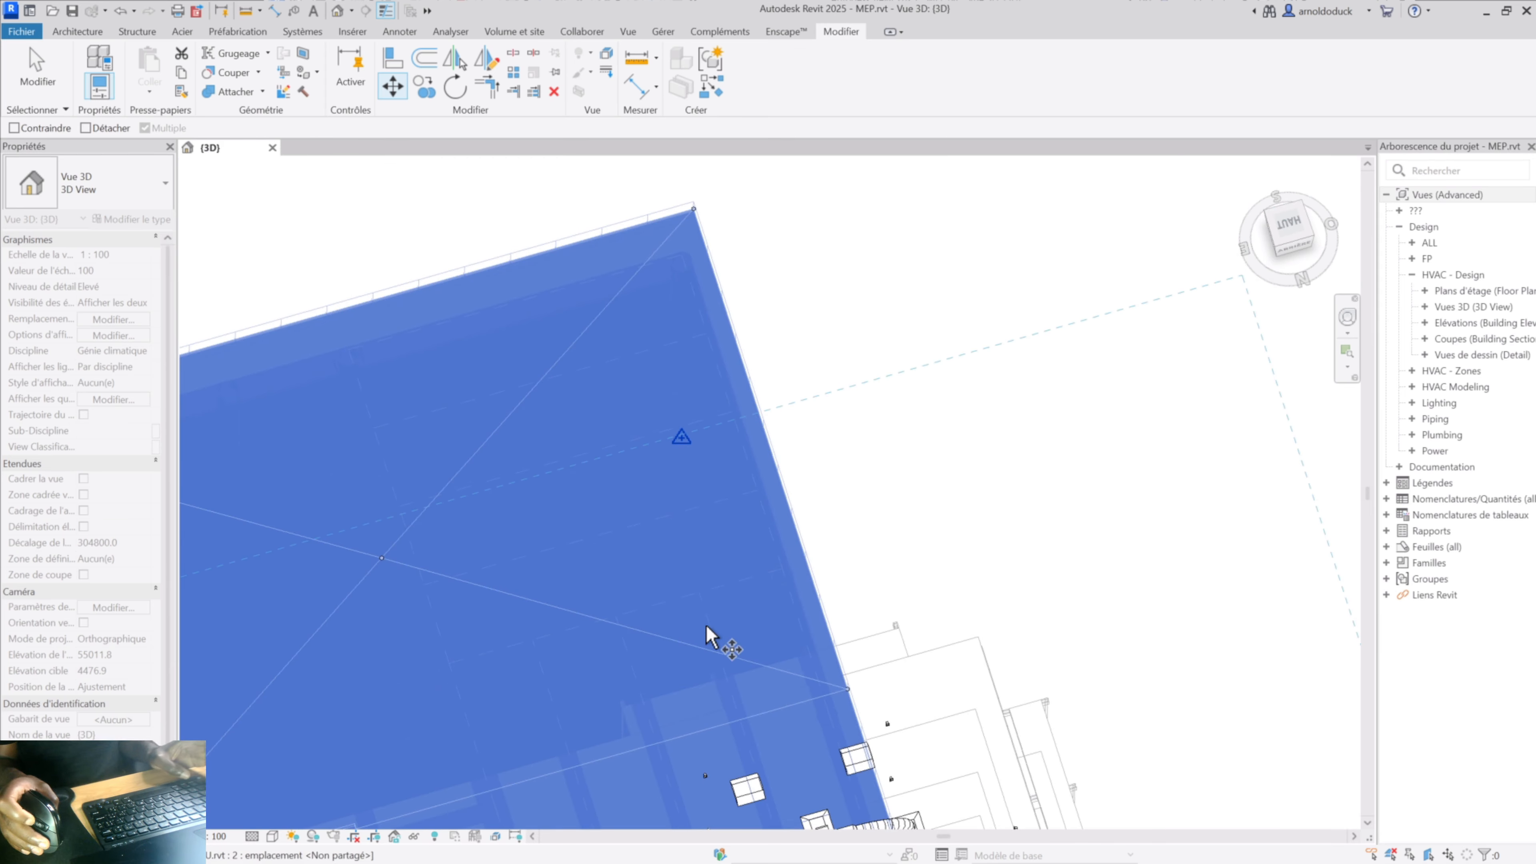
{"action": "scroll", "coordinate": [716, 702], "scroll_direction": "down", "scroll_amount": 5}
{"action": "middle_click_drag", "start_coordinate": [717, 702], "coordinate": [400, 570], "text": "shift"}
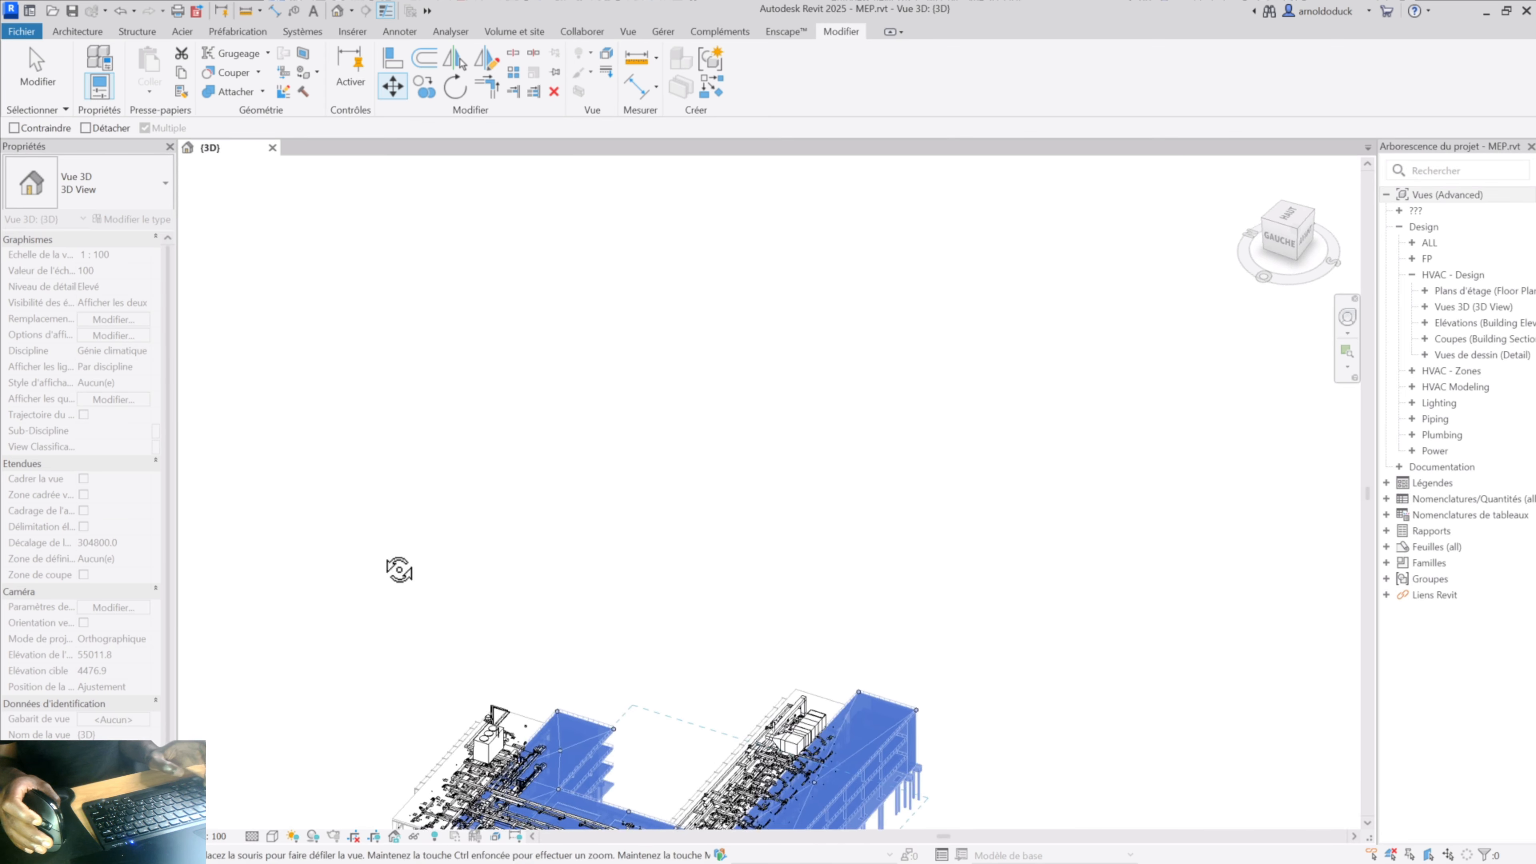
{"action": "middle_click_drag", "start_coordinate": [700, 679], "coordinate": [682, 388]}
{"action": "scroll", "coordinate": [681, 641], "scroll_direction": "up", "scroll_amount": 5}
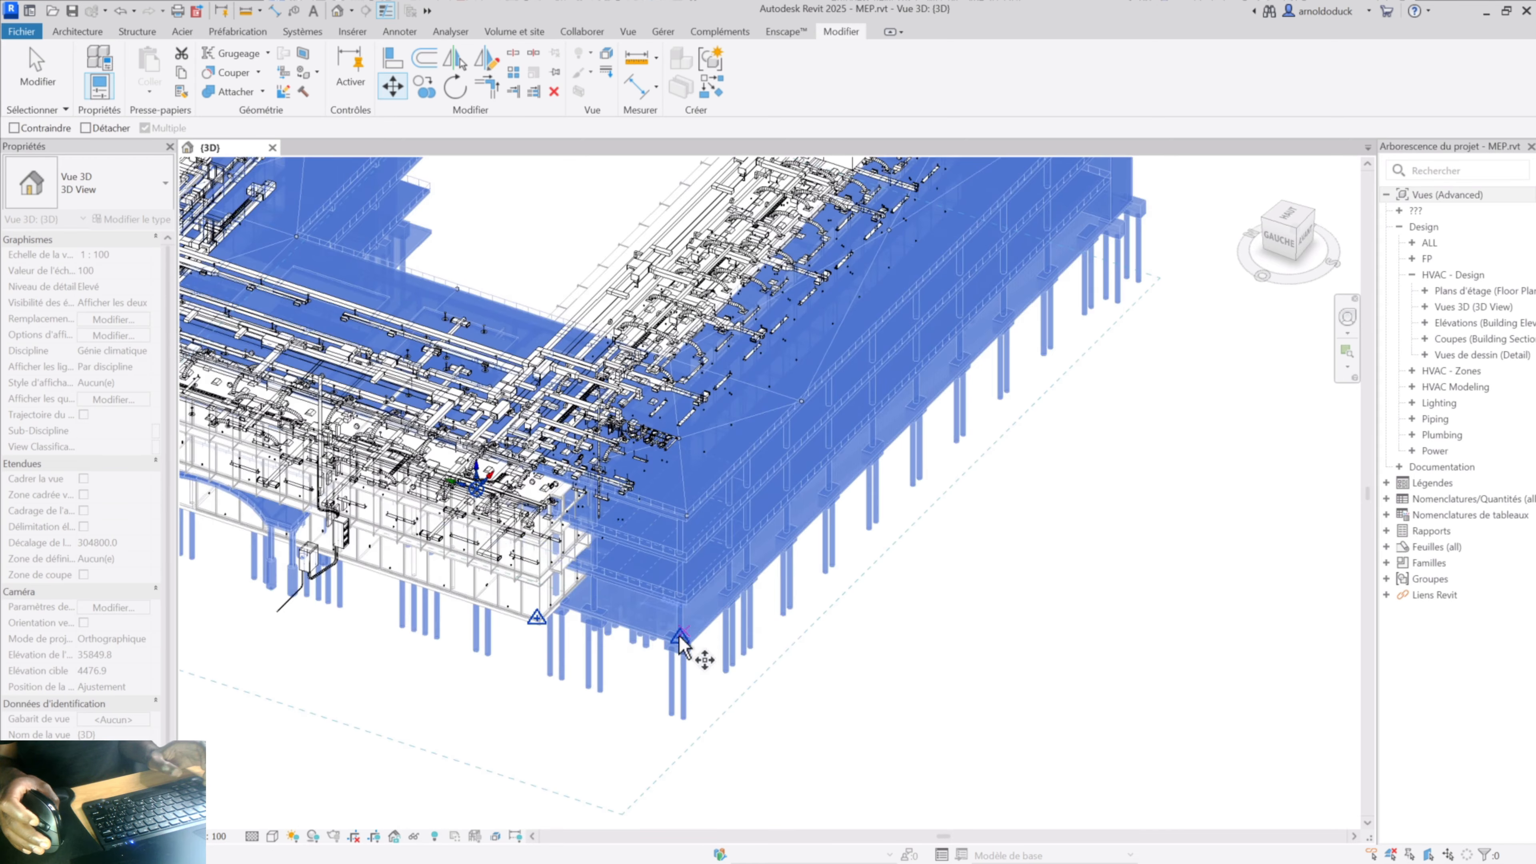
{"action": "scroll", "coordinate": [681, 635], "scroll_direction": "up", "scroll_amount": 8}
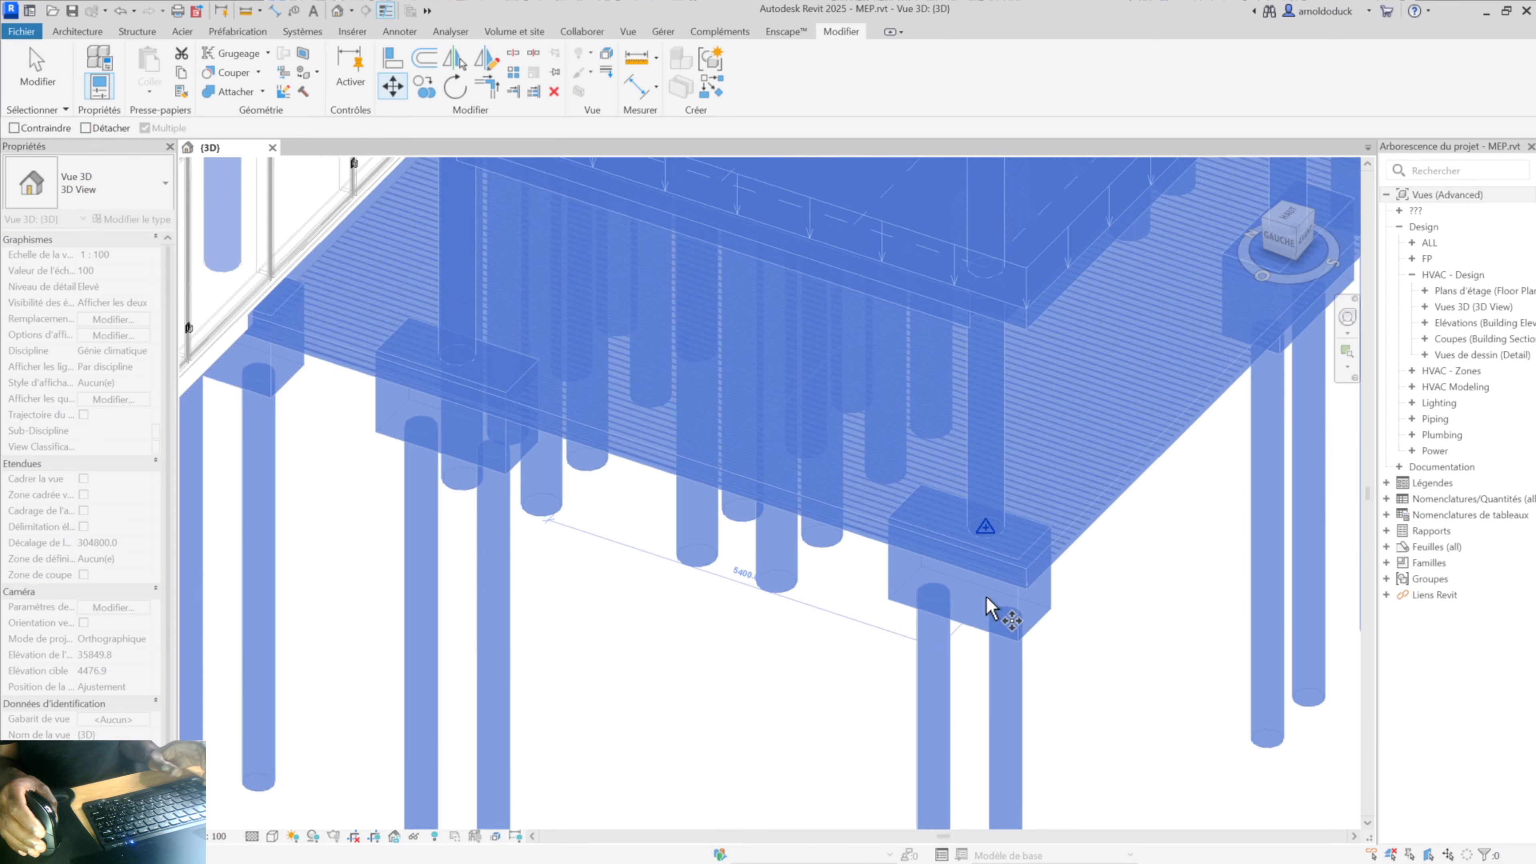
{"action": "scroll", "coordinate": [844, 639], "scroll_direction": "down", "scroll_amount": 3}
{"action": "scroll", "coordinate": [1063, 590], "scroll_direction": "up", "scroll_amount": 3}
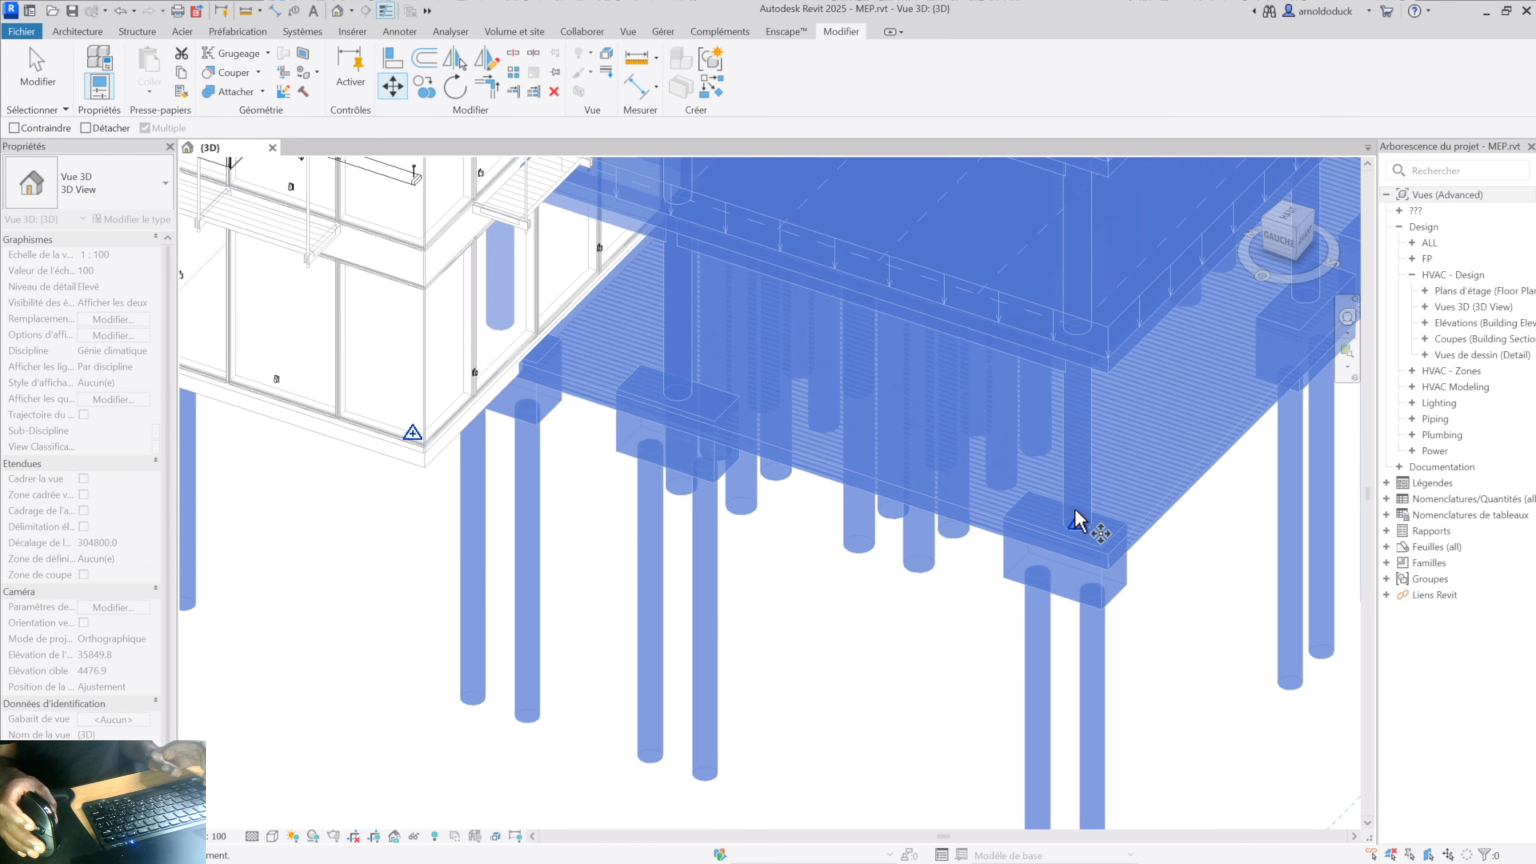
{"action": "scroll", "coordinate": [1075, 511], "scroll_direction": "up", "scroll_amount": 4}
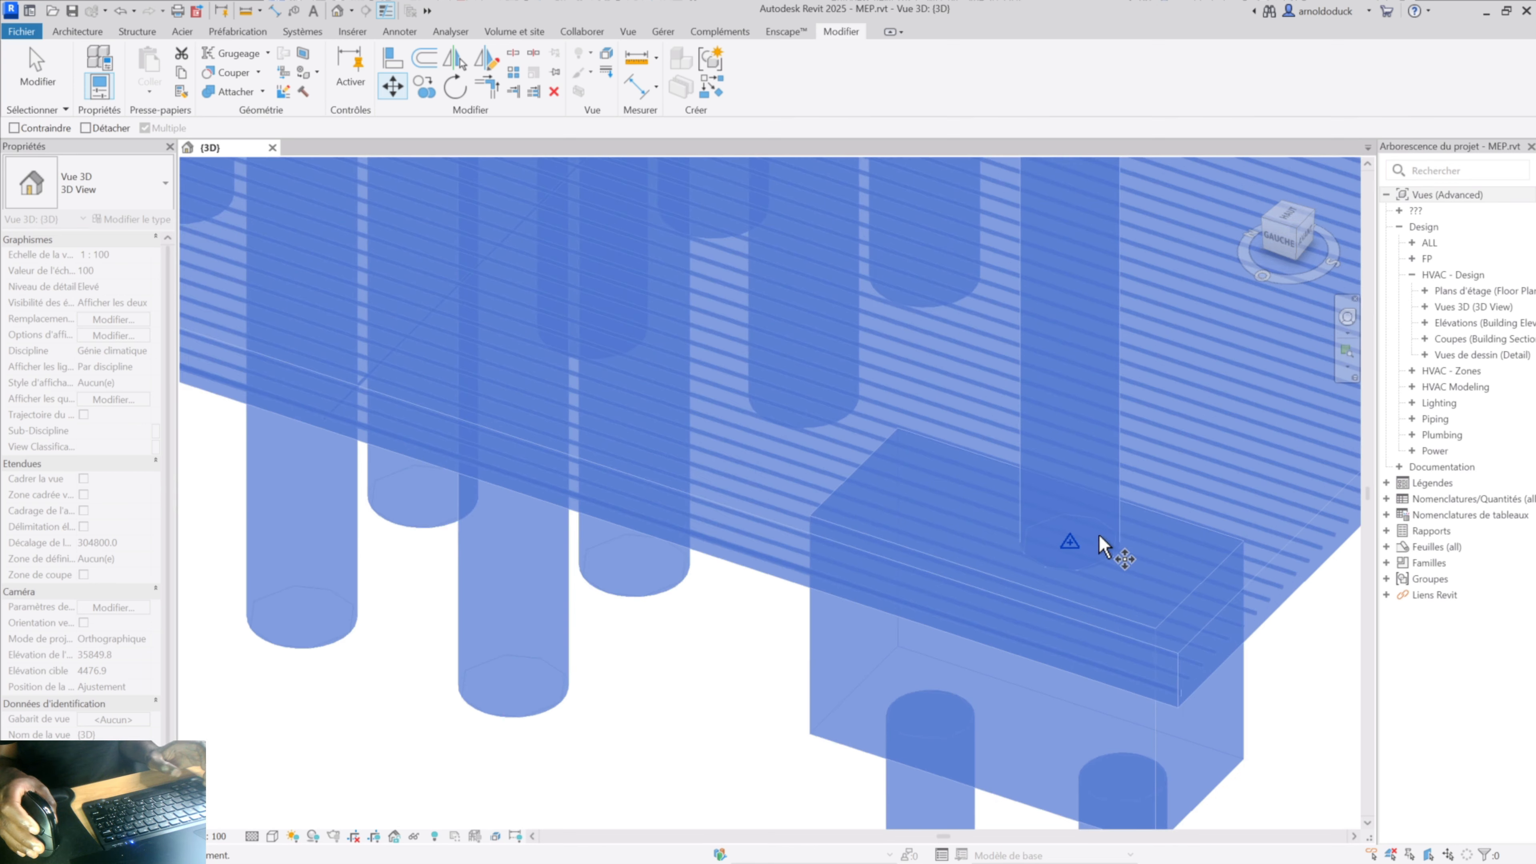
{"action": "scroll", "coordinate": [1088, 550], "scroll_direction": "up", "scroll_amount": 4}
{"action": "middle_click_drag", "start_coordinate": [1090, 566], "coordinate": [818, 148]}
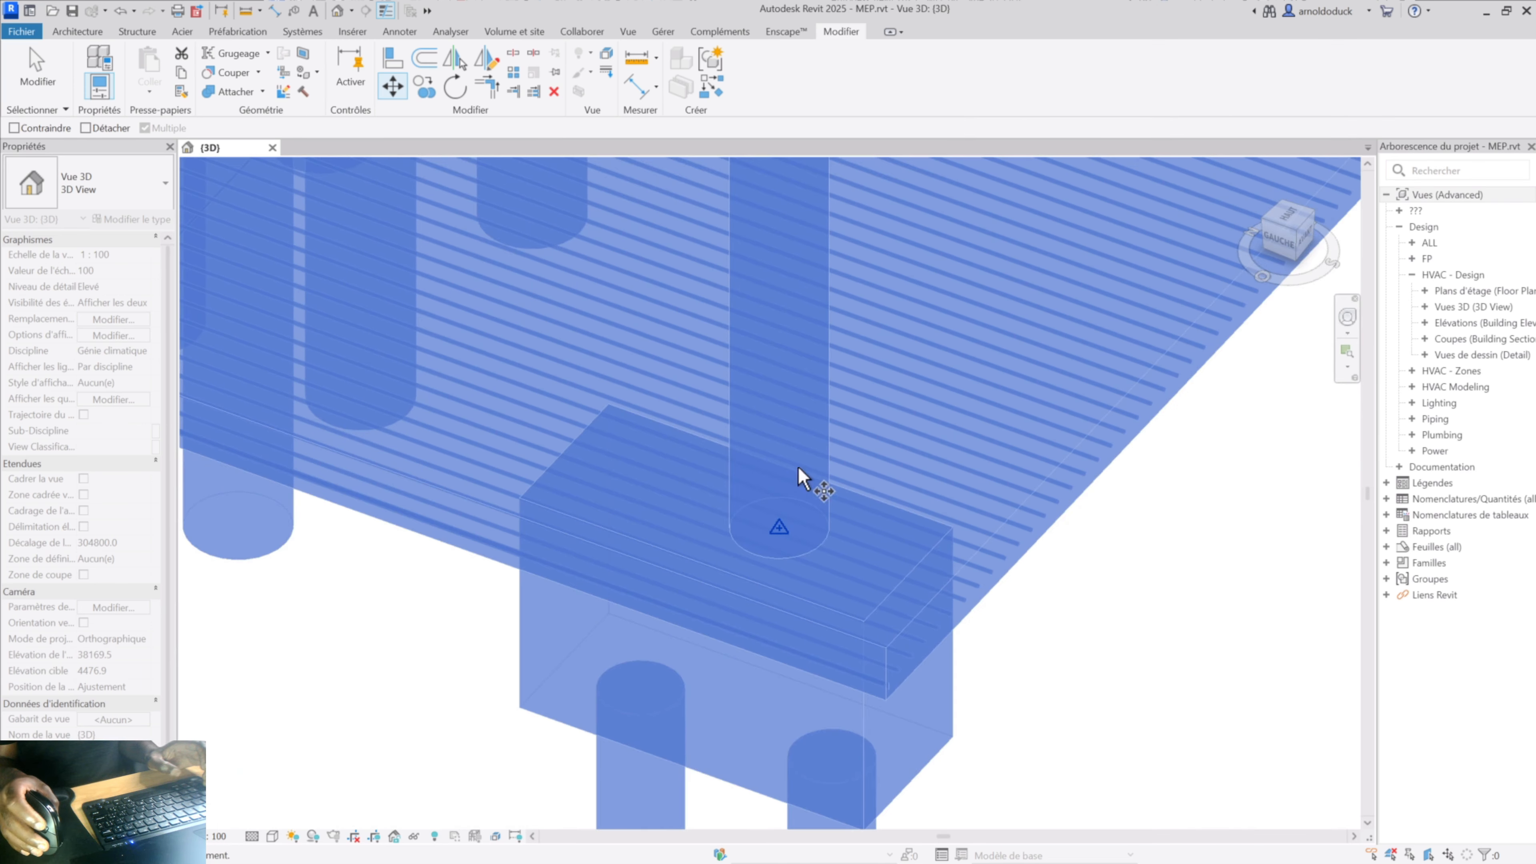
{"action": "left_click", "coordinate": [393, 97]}
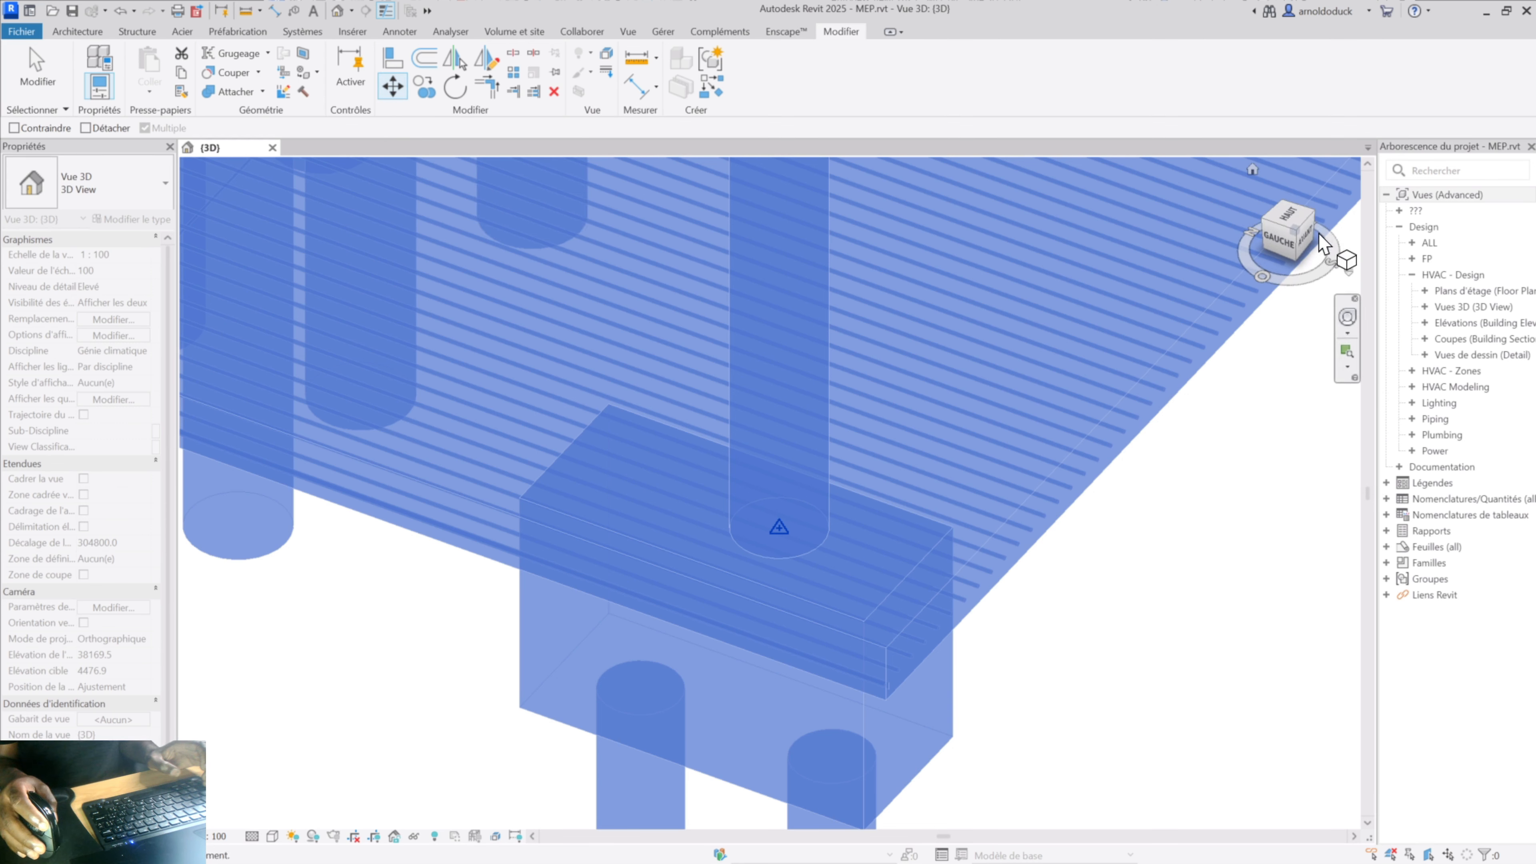
{"action": "left_click", "coordinate": [1287, 220]}
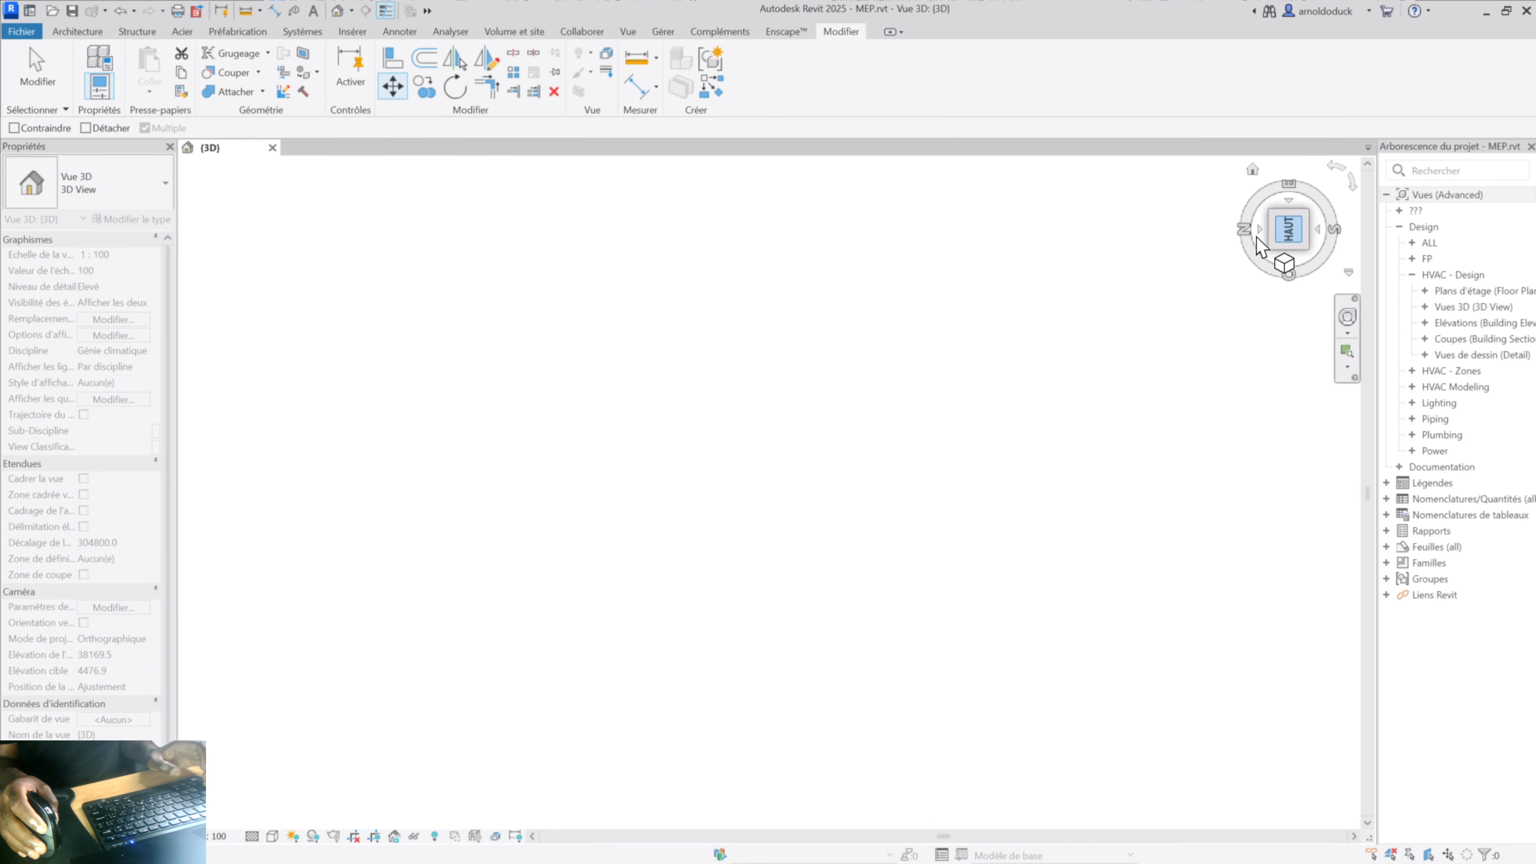
{"action": "scroll", "coordinate": [984, 702], "scroll_direction": "up", "scroll_amount": 5}
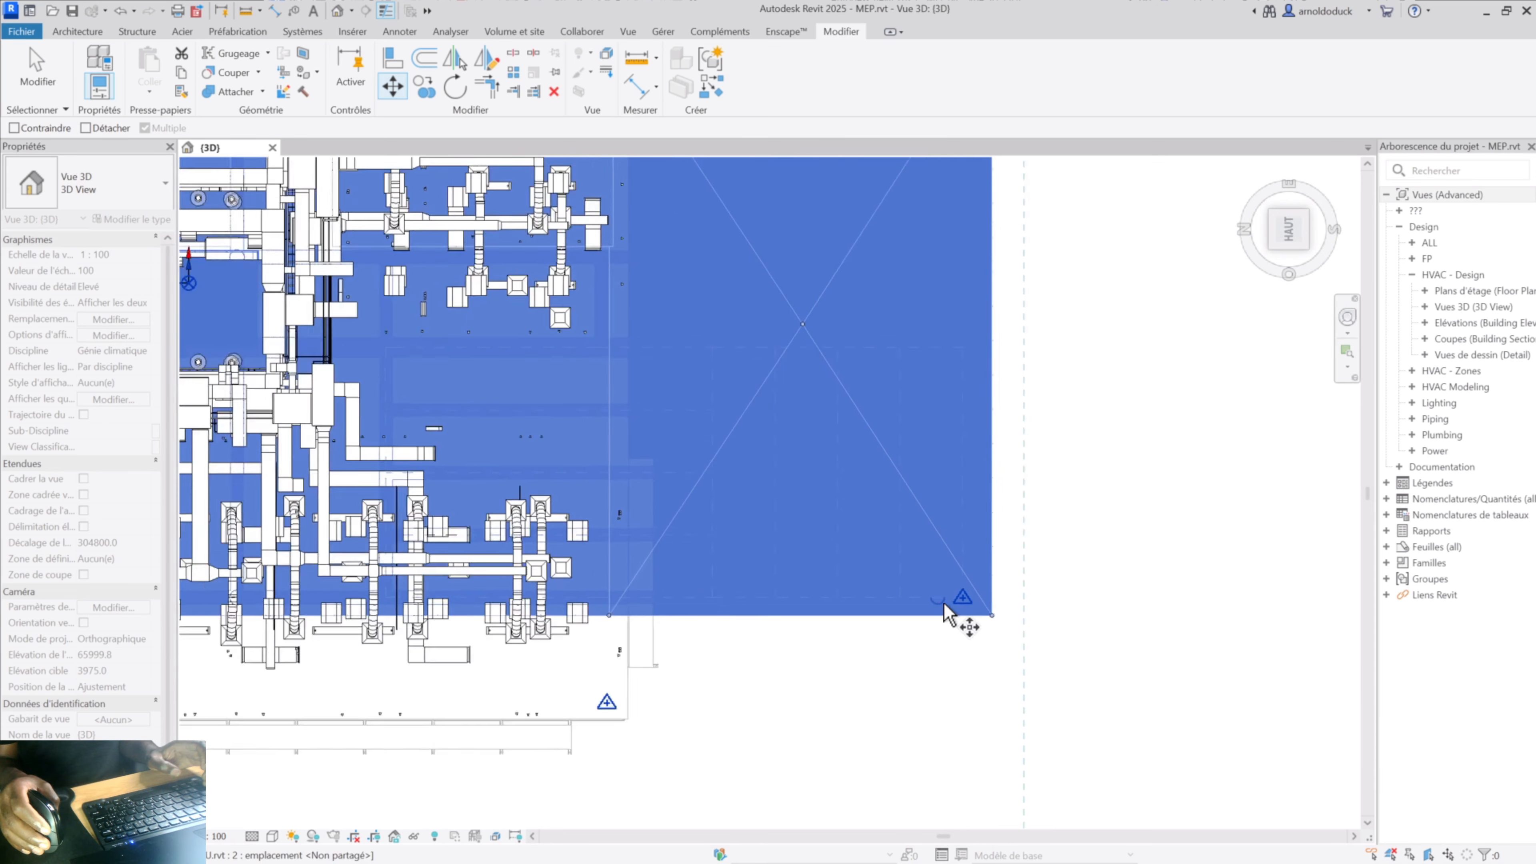
{"action": "scroll", "coordinate": [946, 612], "scroll_direction": "up", "scroll_amount": 5}
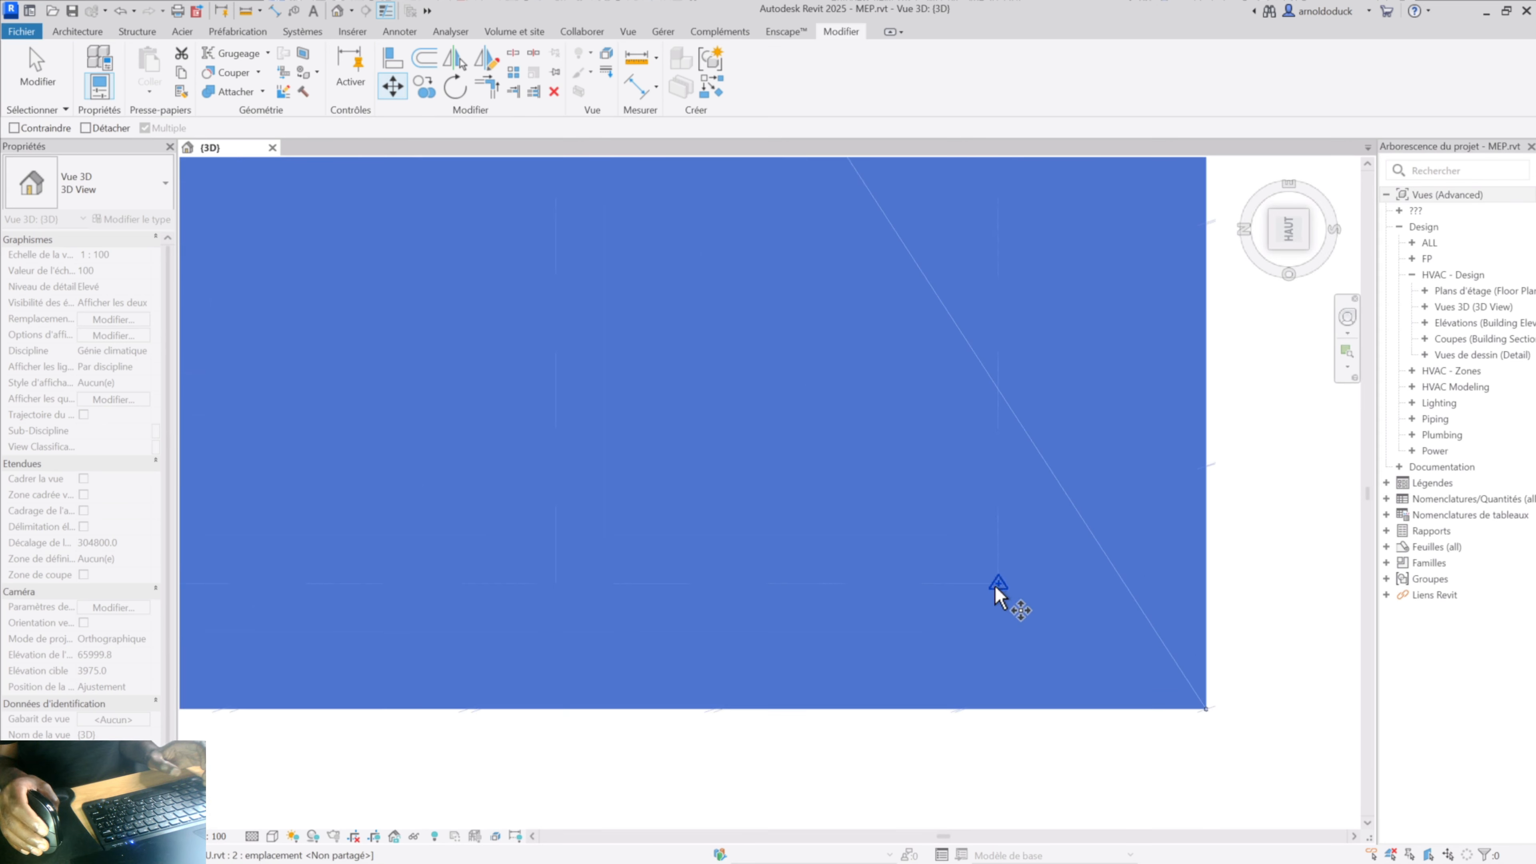
{"action": "scroll", "coordinate": [1021, 593], "scroll_direction": "up", "scroll_amount": 3}
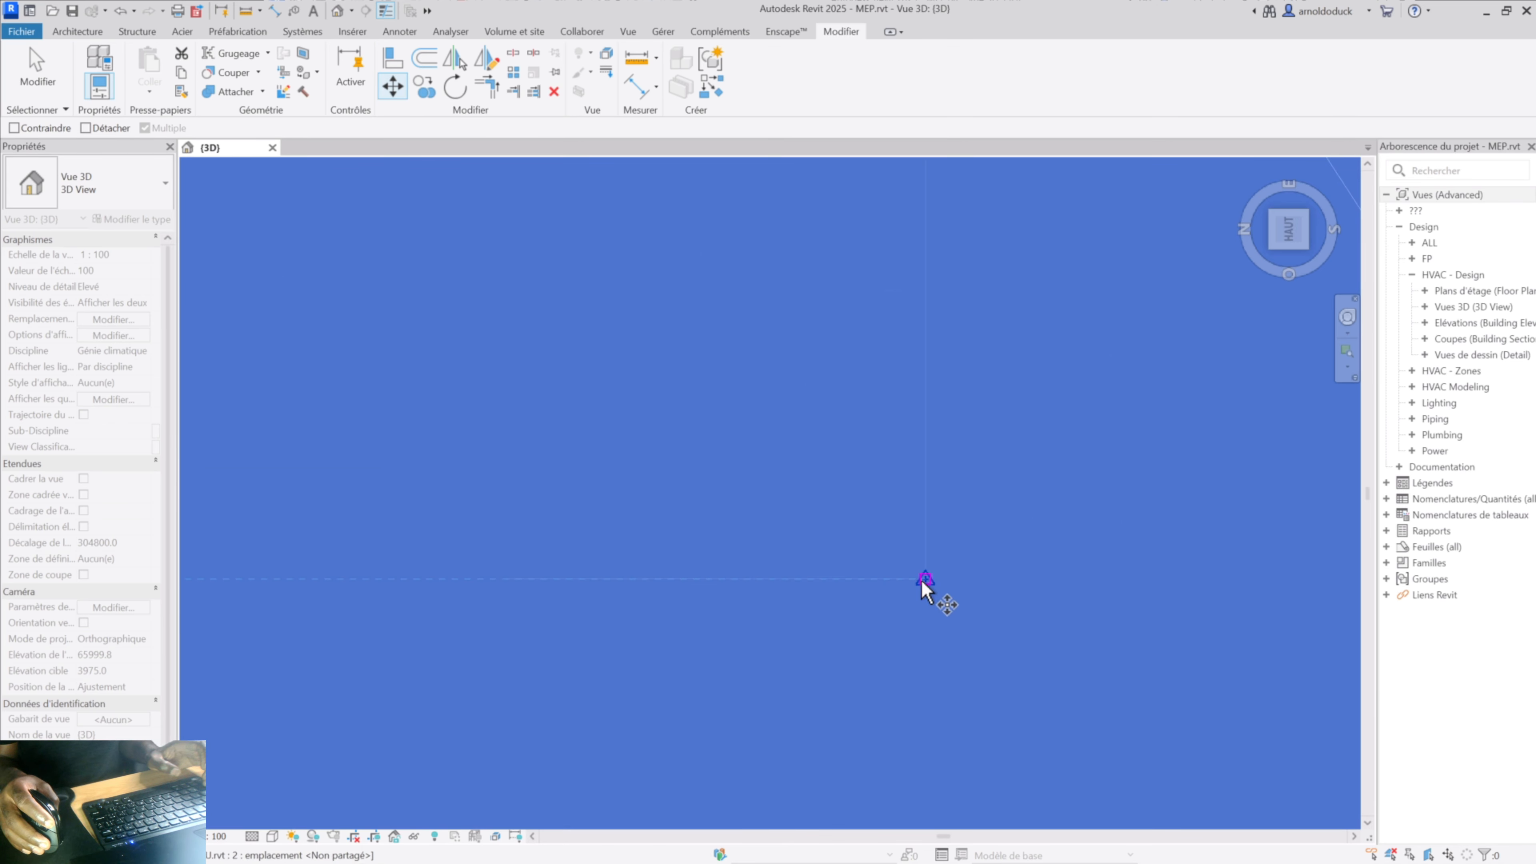
{"action": "scroll", "coordinate": [923, 574], "scroll_direction": "up", "scroll_amount": 2}
{"action": "left_click", "coordinate": [926, 584]}
{"action": "scroll", "coordinate": [842, 561], "scroll_direction": "down", "scroll_amount": 5}
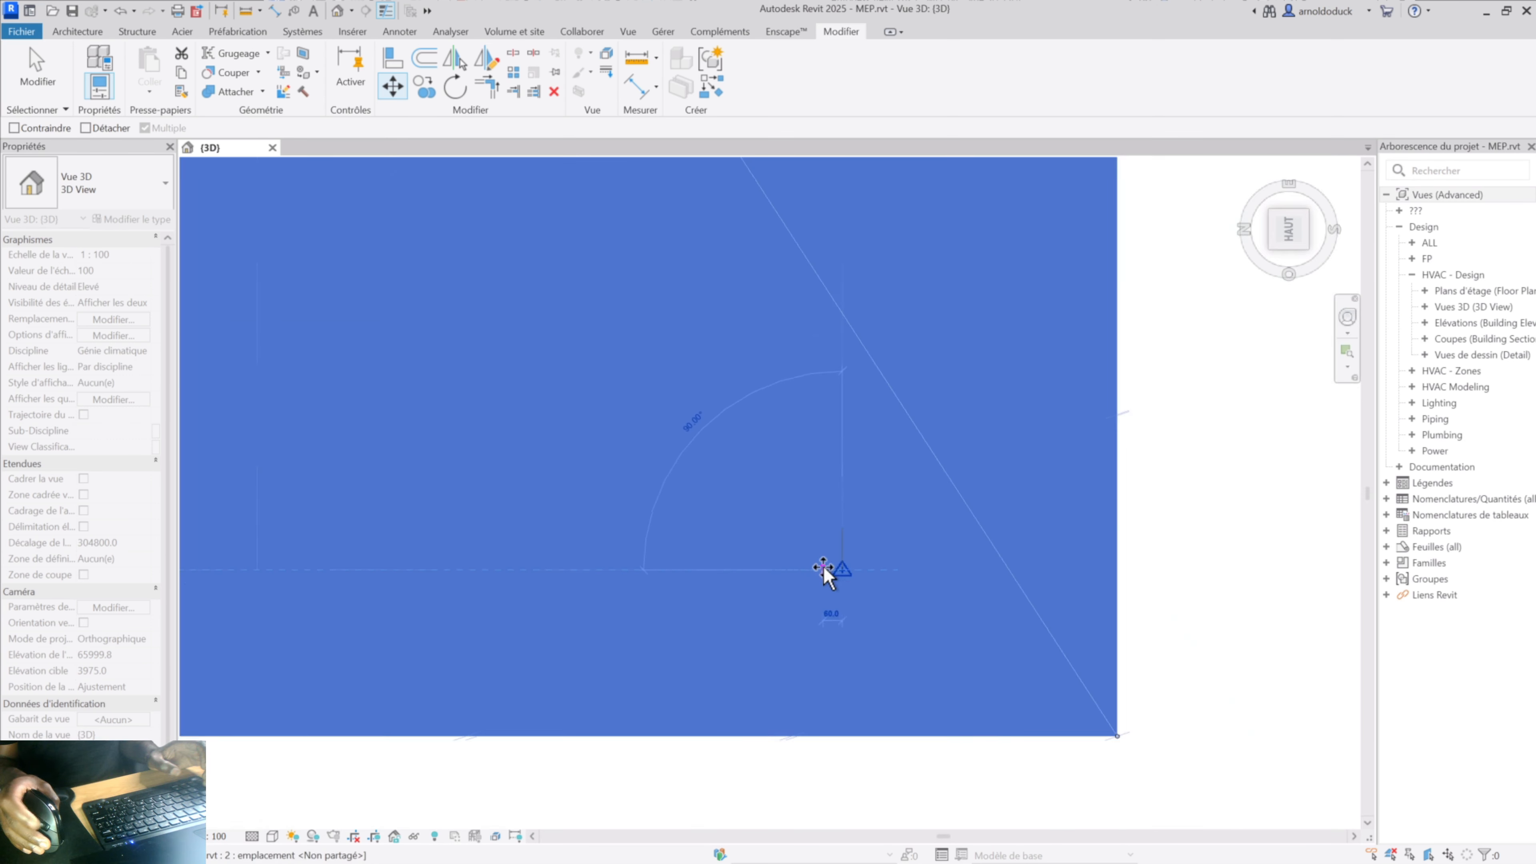
{"action": "scroll", "coordinate": [960, 560], "scroll_direction": "down", "scroll_amount": 3}
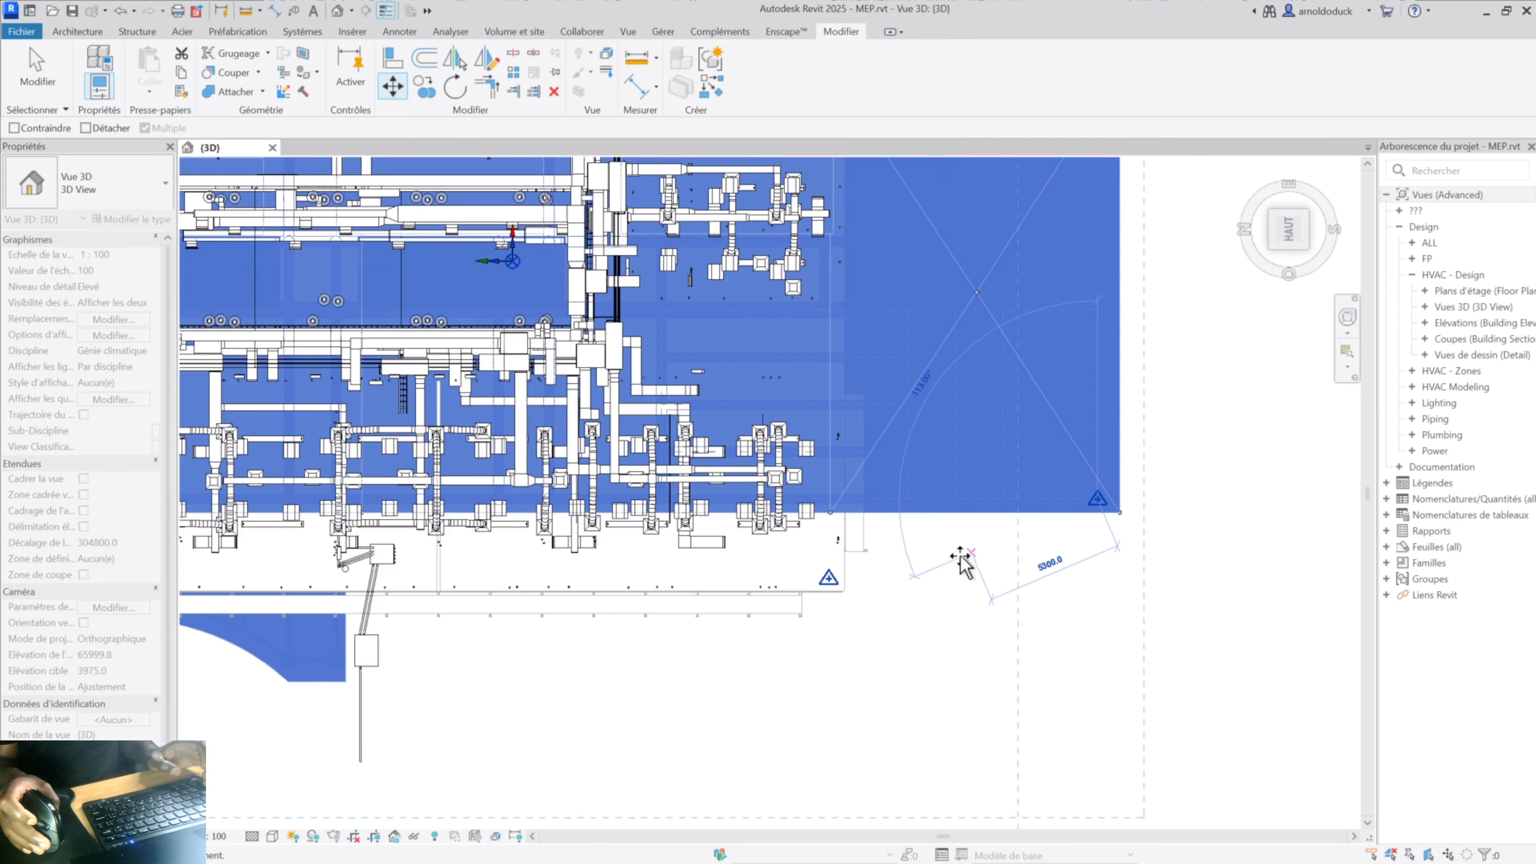
{"action": "scroll", "coordinate": [827, 583], "scroll_direction": "up", "scroll_amount": 8}
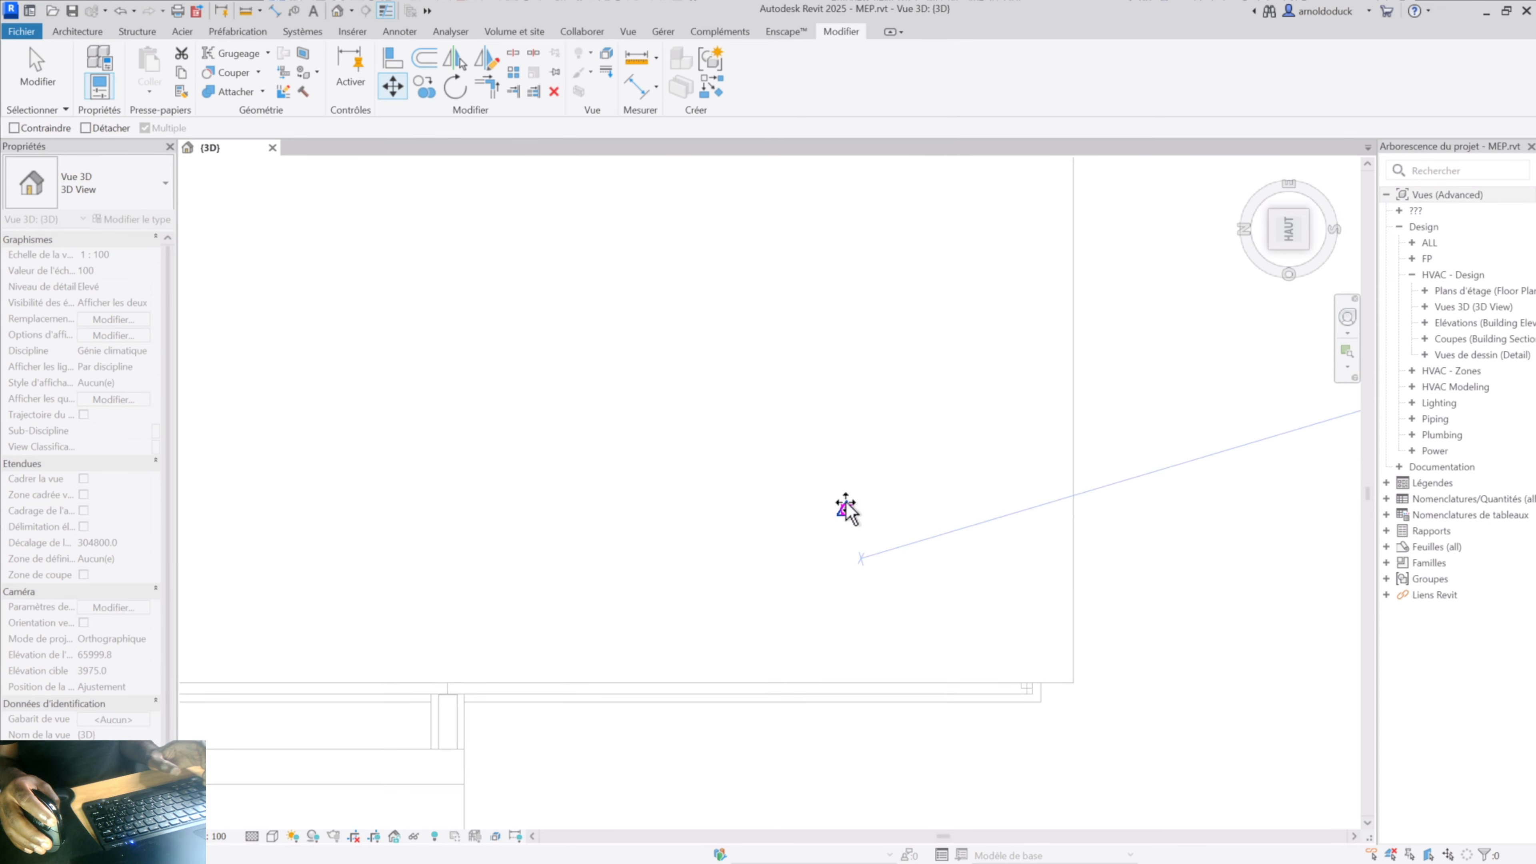
{"action": "left_click", "coordinate": [846, 510]}
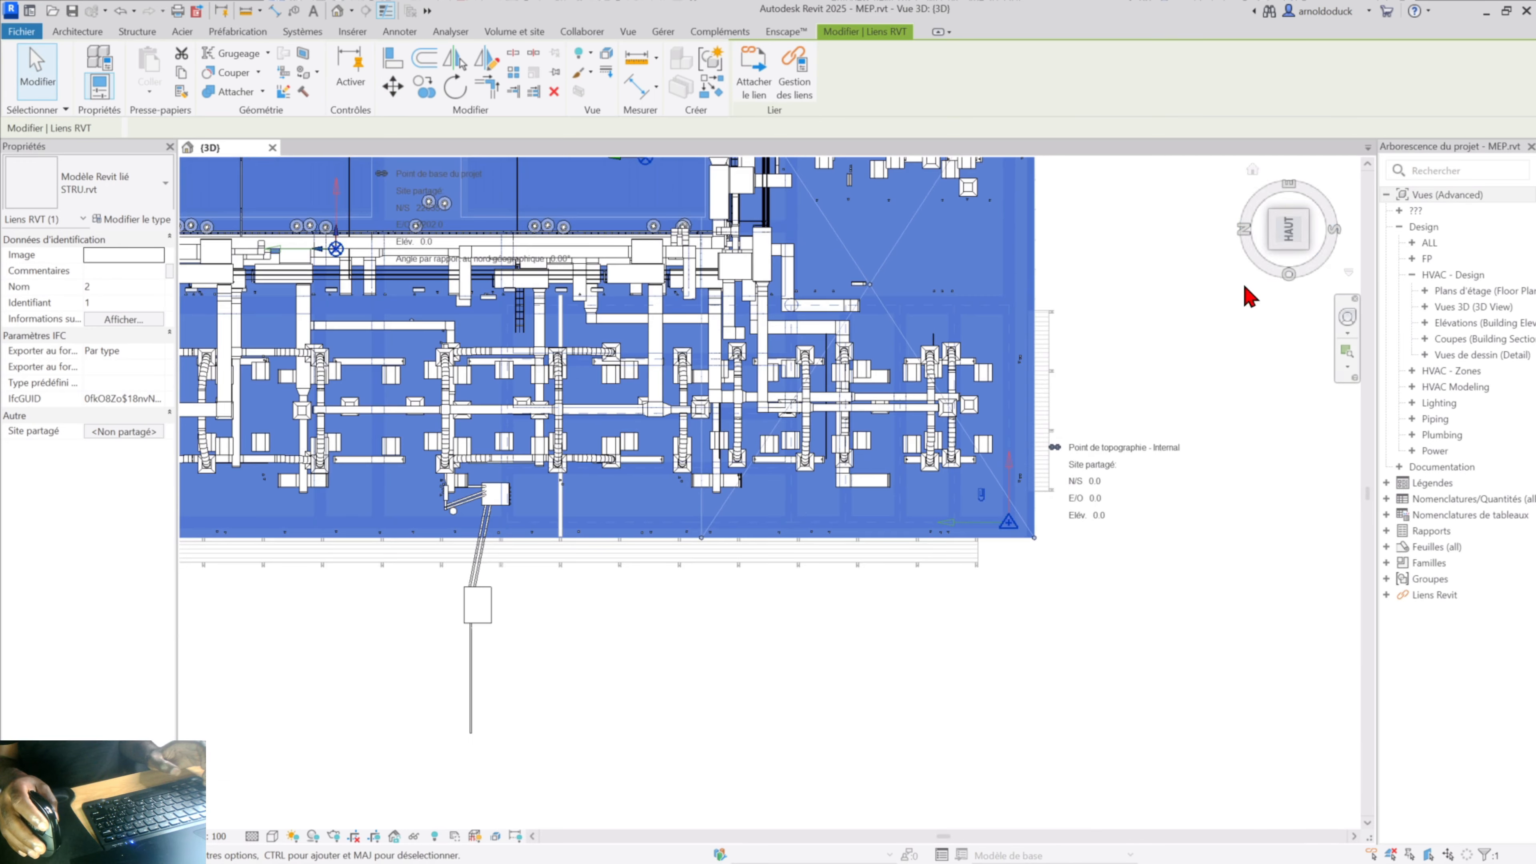
Import the shared coordinates from the linked STRU.rvt model into the MEP.rvt project.
{"action": "left_click", "coordinate": [1272, 248]}
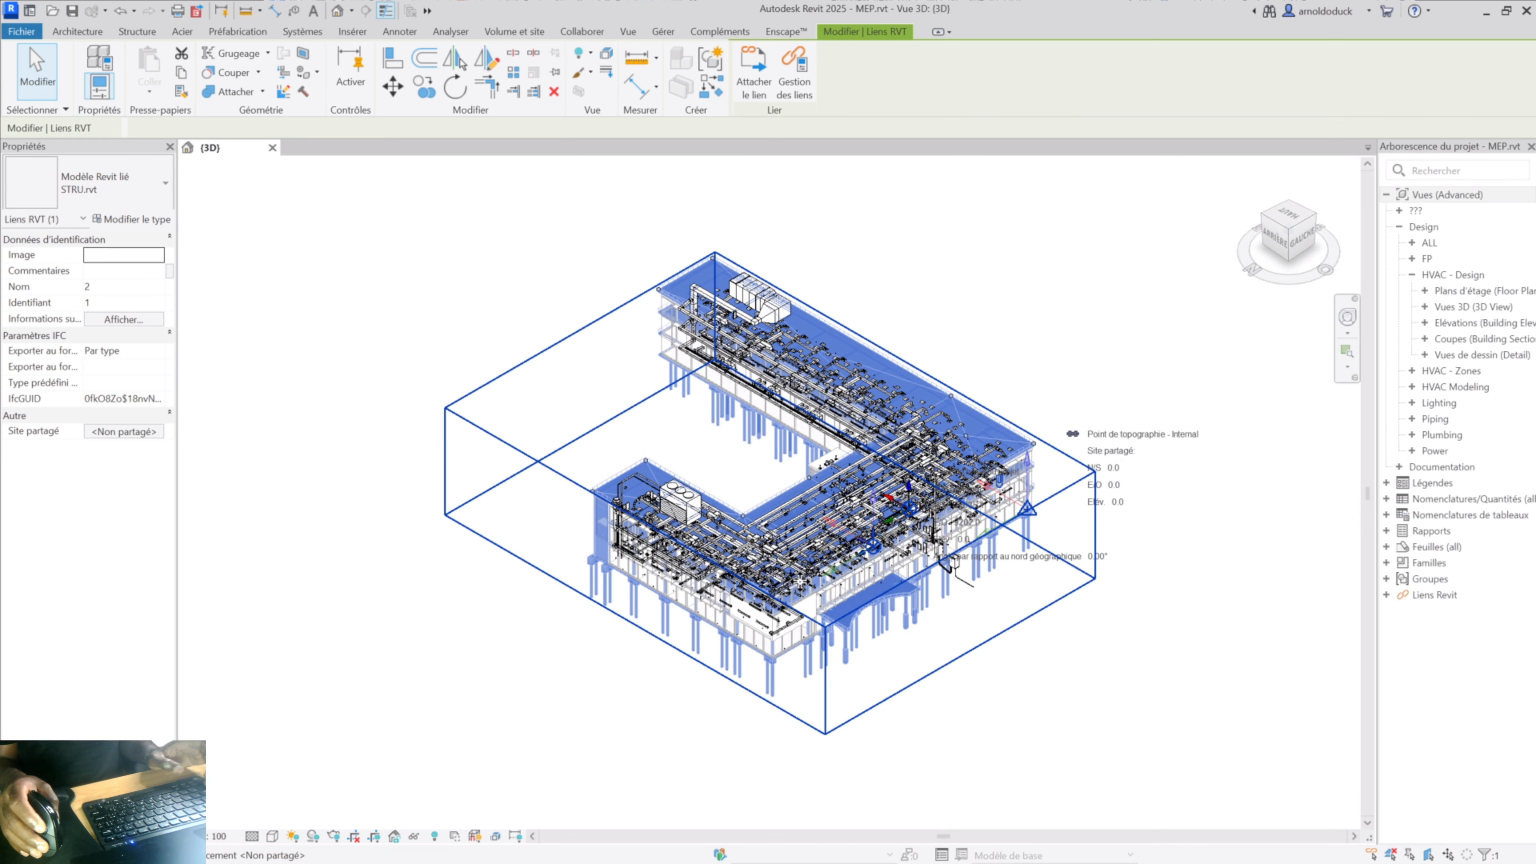
{"action": "middle_click_drag", "start_coordinate": [778, 613], "coordinate": [1004, 553], "text": "shift"}
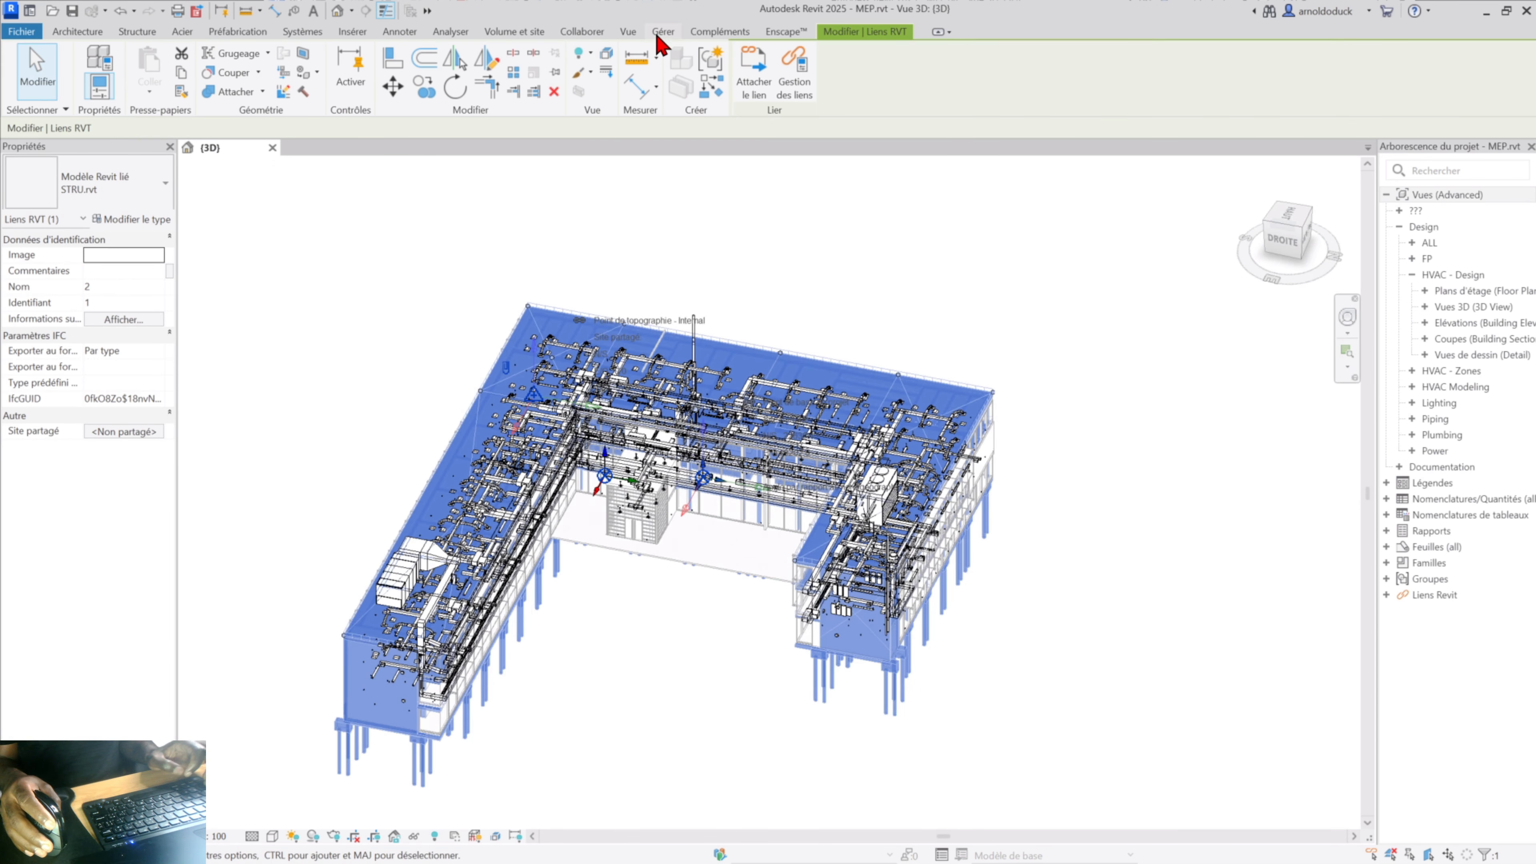
{"action": "left_click", "coordinate": [661, 35]}
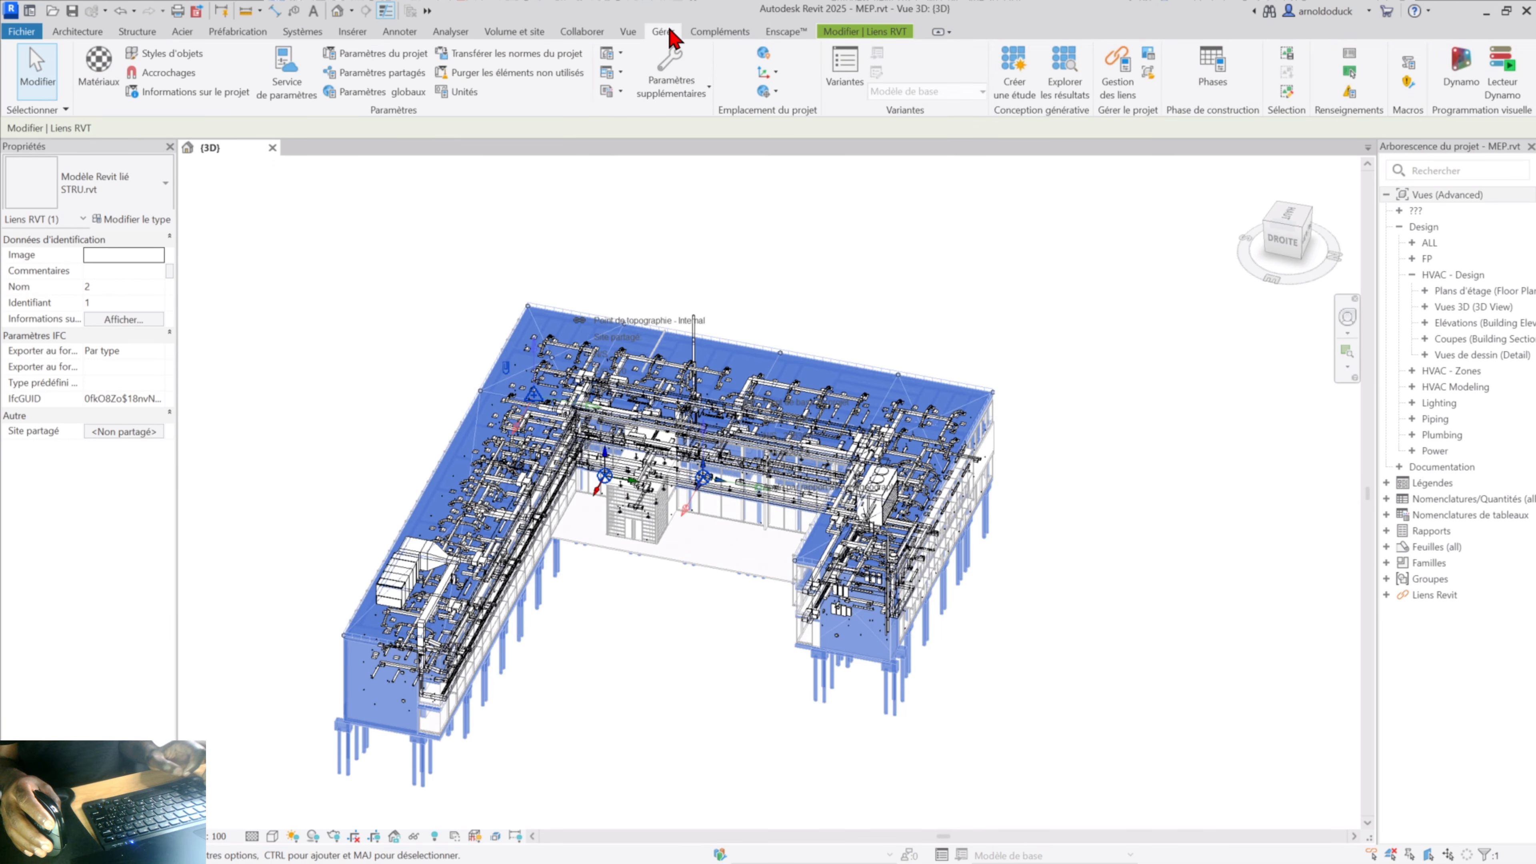
{"action": "left_click", "coordinate": [776, 74]}
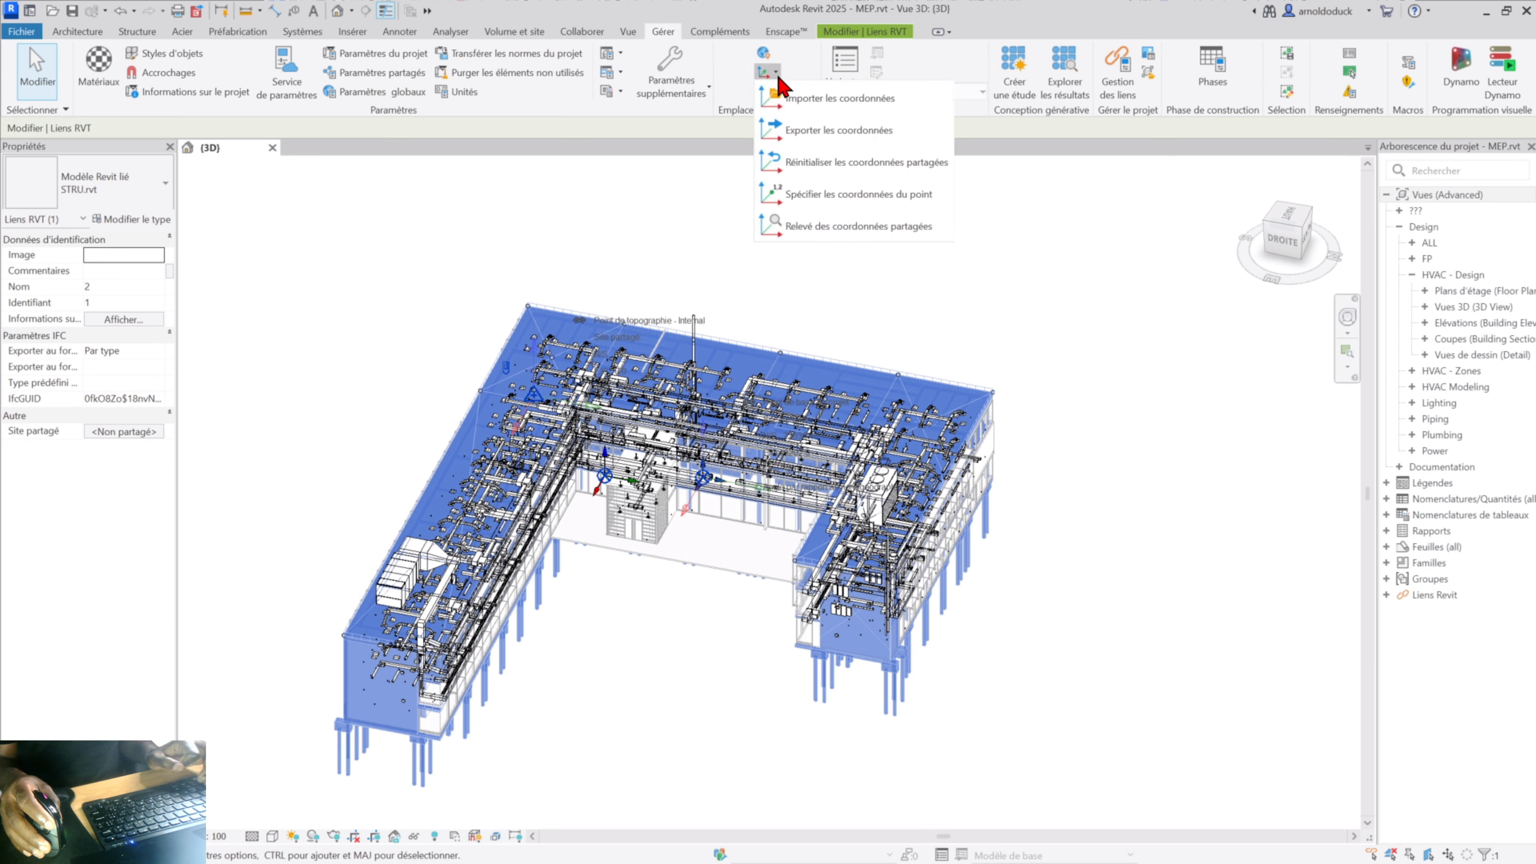
{"action": "left_click", "coordinate": [799, 98]}
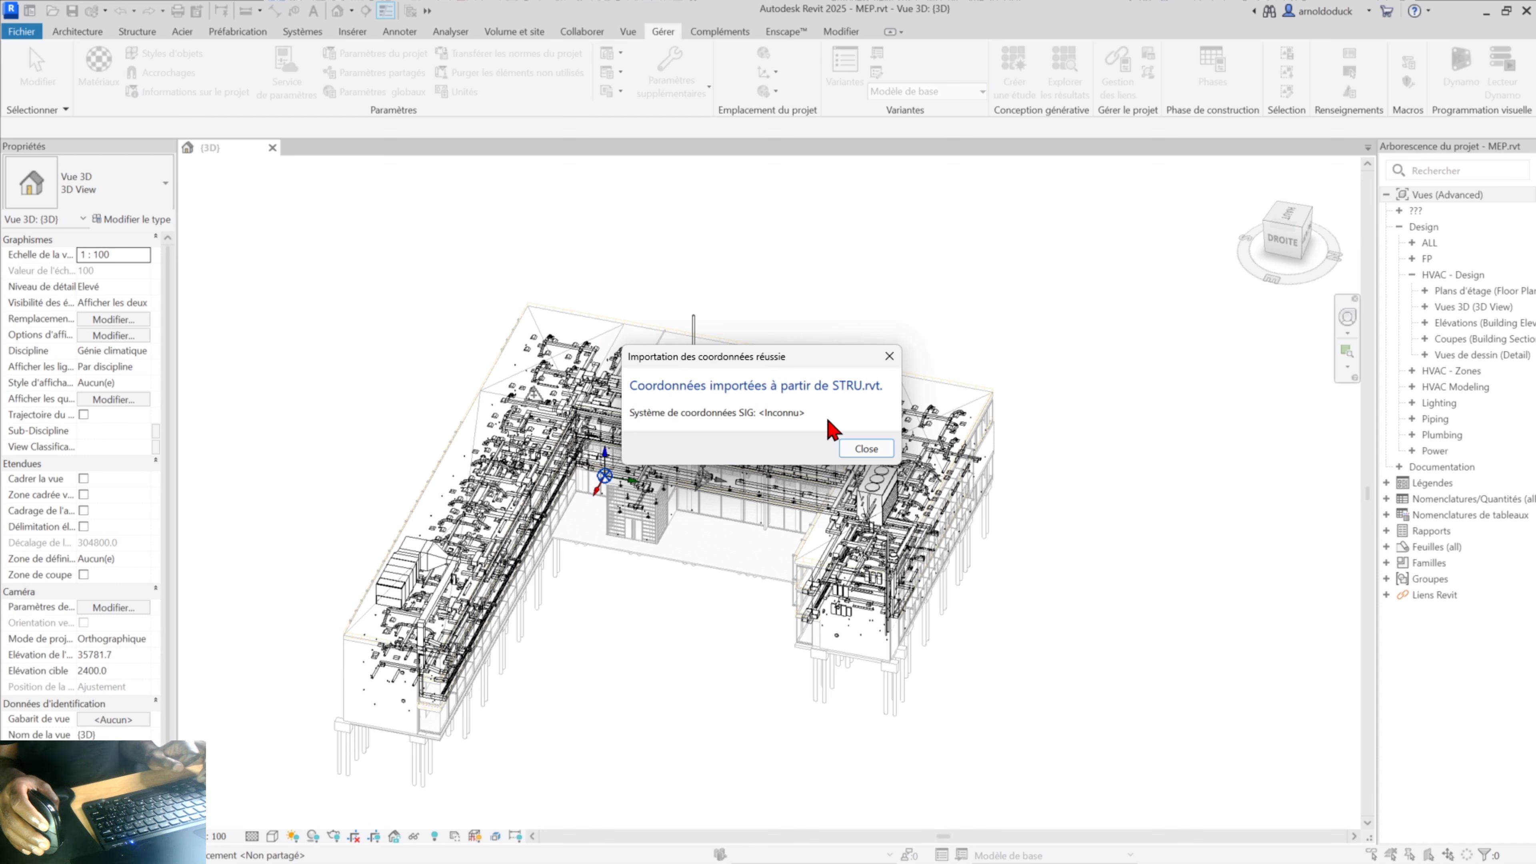
{"action": "left_click", "coordinate": [865, 449]}
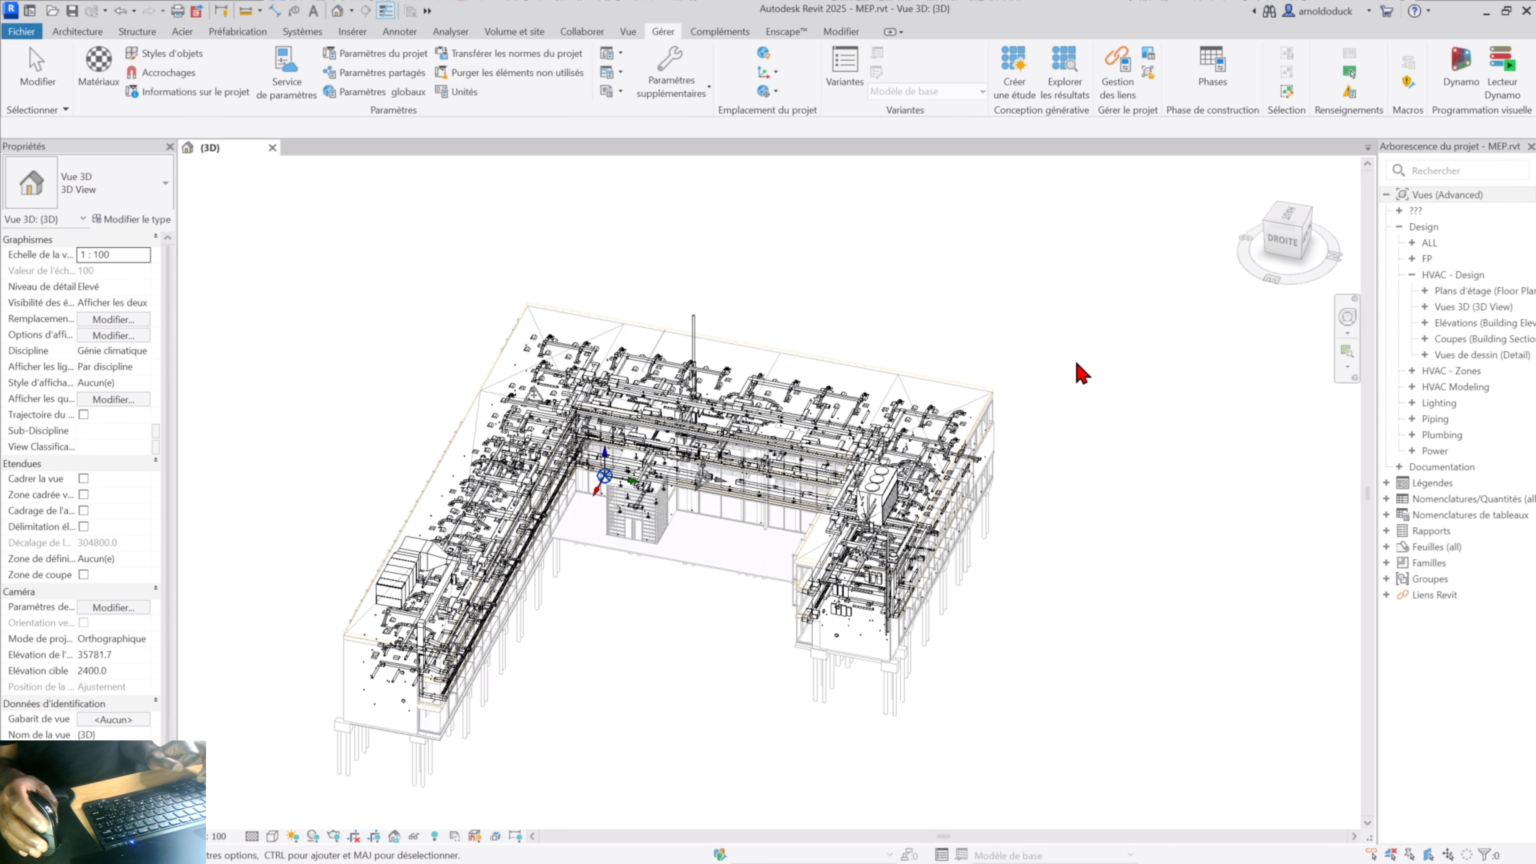
Save the MEP.rvt project with its imported coordinates.
{"action": "scroll", "coordinate": [1076, 363], "scroll_direction": "up", "scroll_amount": 1}
{"action": "scroll", "coordinate": [1002, 357], "scroll_direction": "down", "scroll_amount": 1}
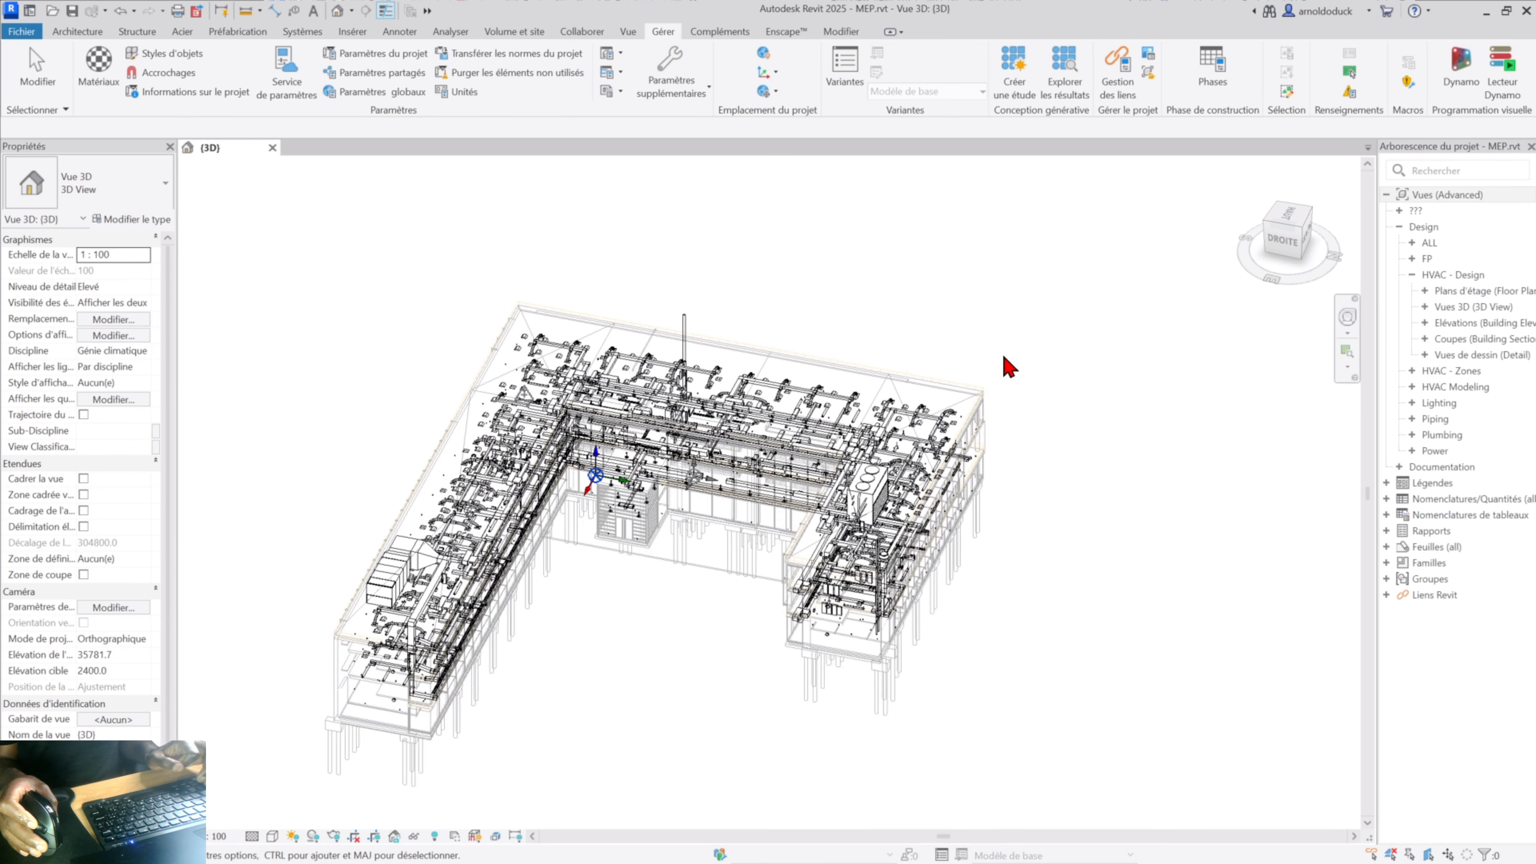
{"action": "middle_click_drag", "start_coordinate": [1001, 357], "coordinate": [1017, 355]}
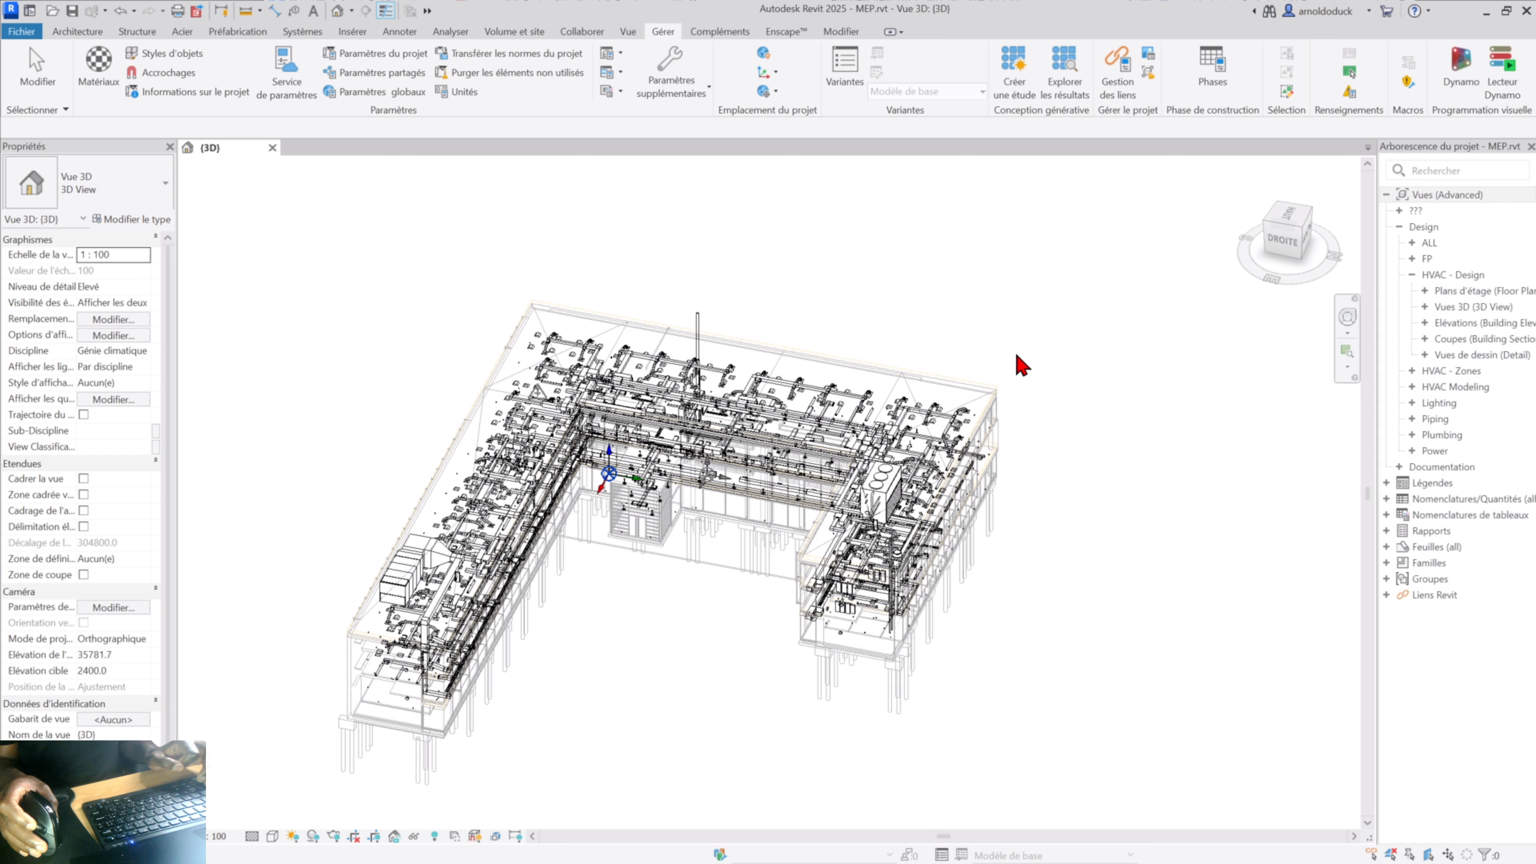
{"action": "left_click", "coordinate": [71, 11]}
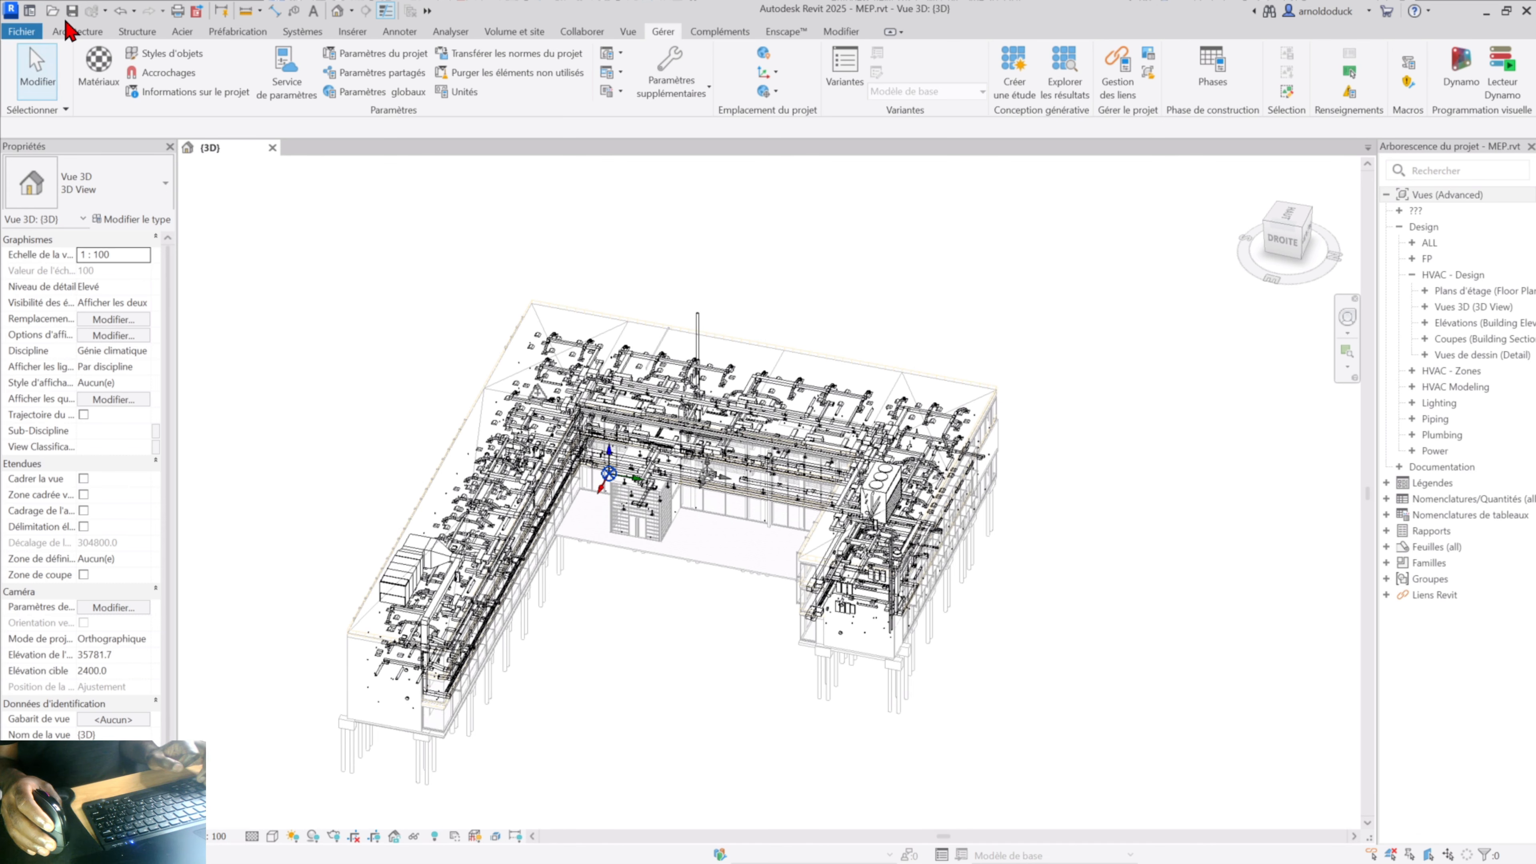
Switch to the STRU.rvt project, link MEP.rvt with the positioning Automatique - A l'emplacement partagé, and check its alignment.
{"action": "left_click_drag", "start_coordinate": [720, 12], "coordinate": [1535, 140]}
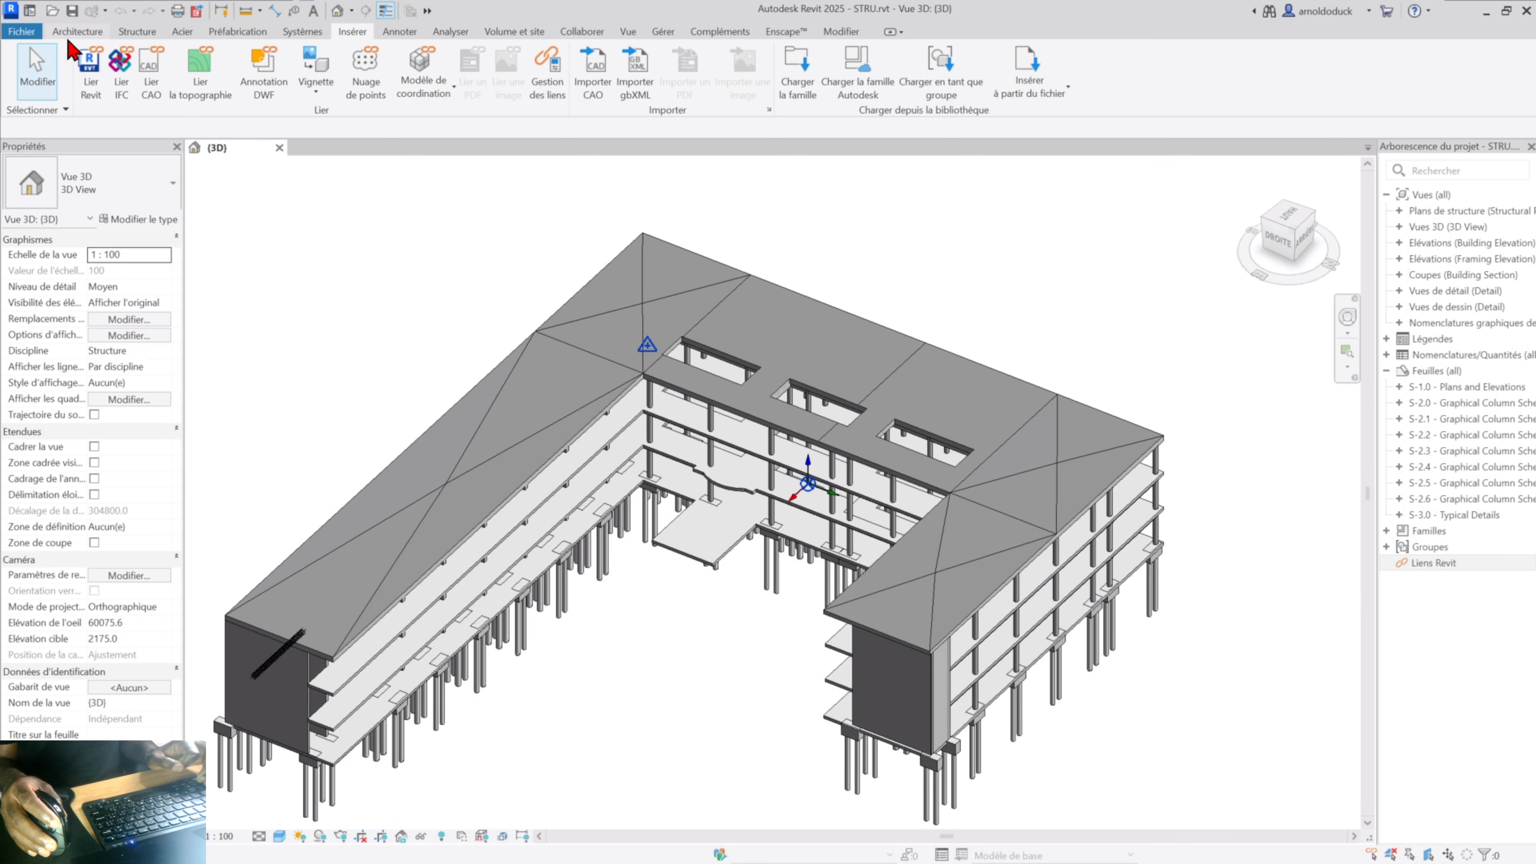
{"action": "left_click", "coordinate": [93, 77]}
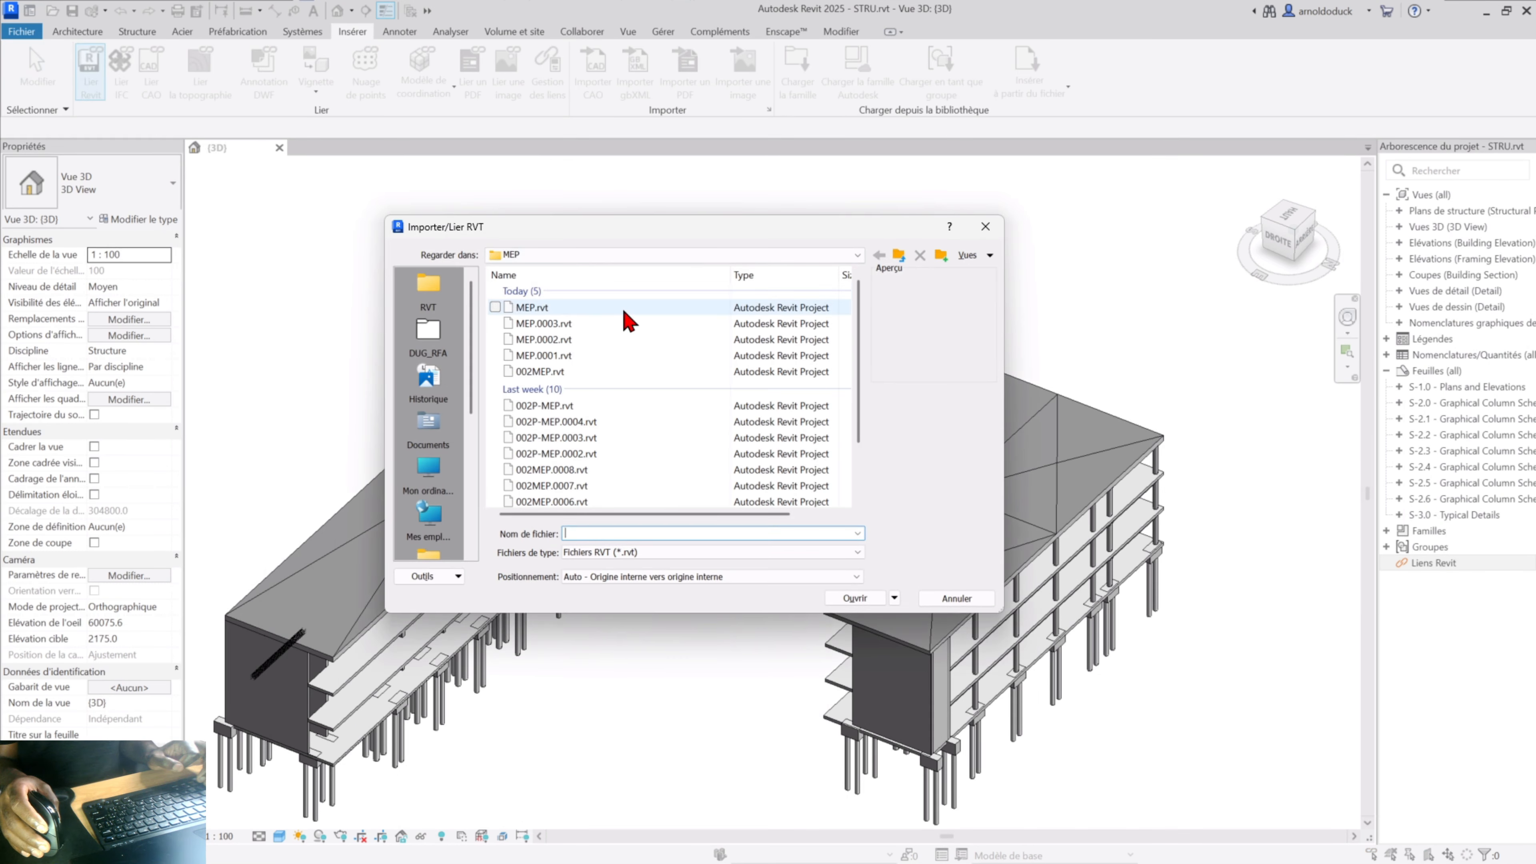
{"action": "left_click", "coordinate": [623, 308]}
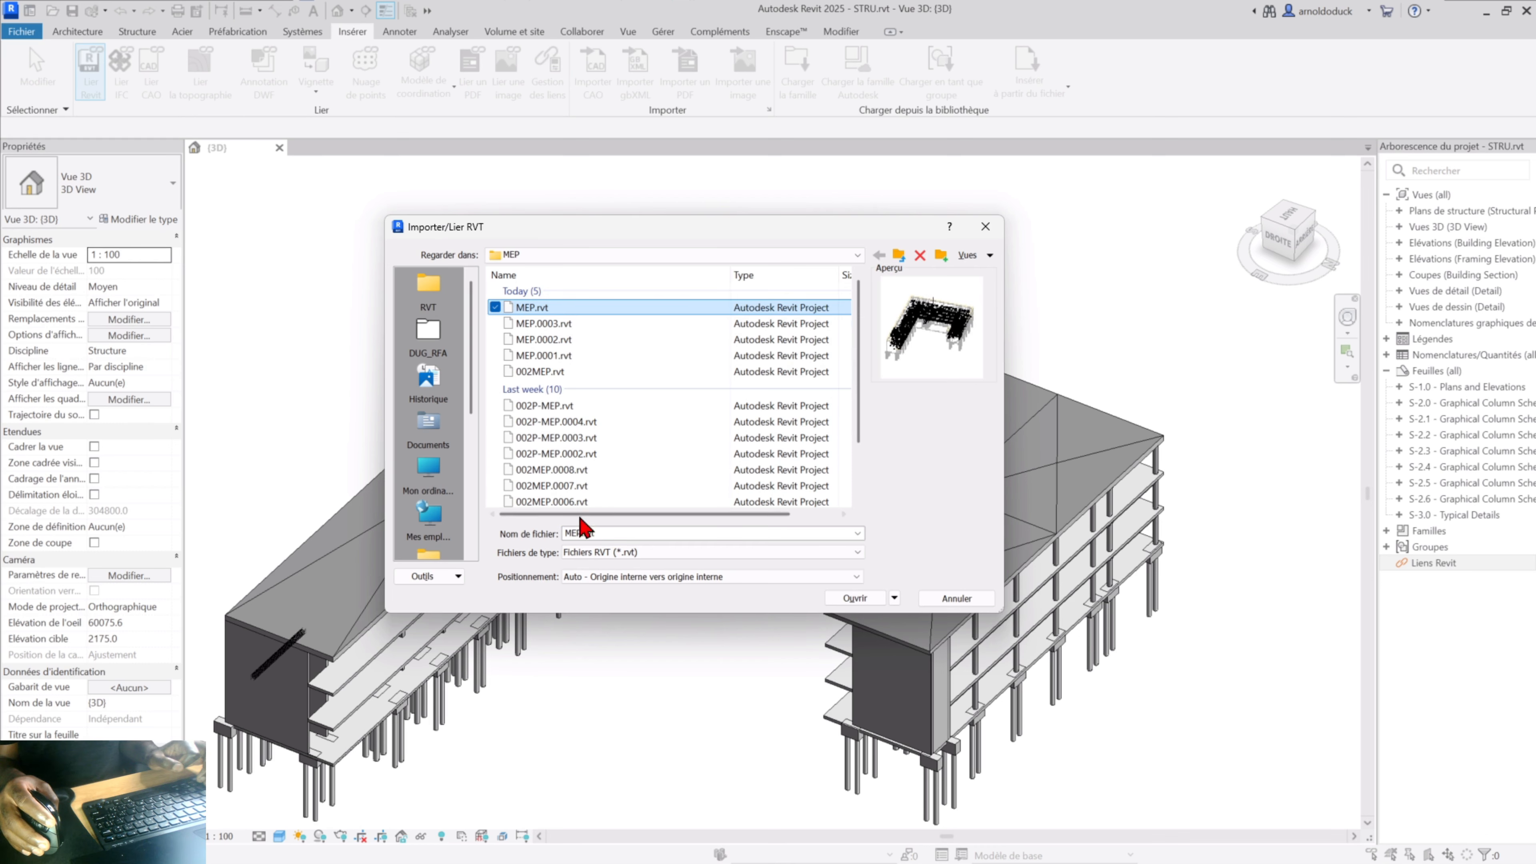
{"action": "left_click", "coordinate": [662, 577]}
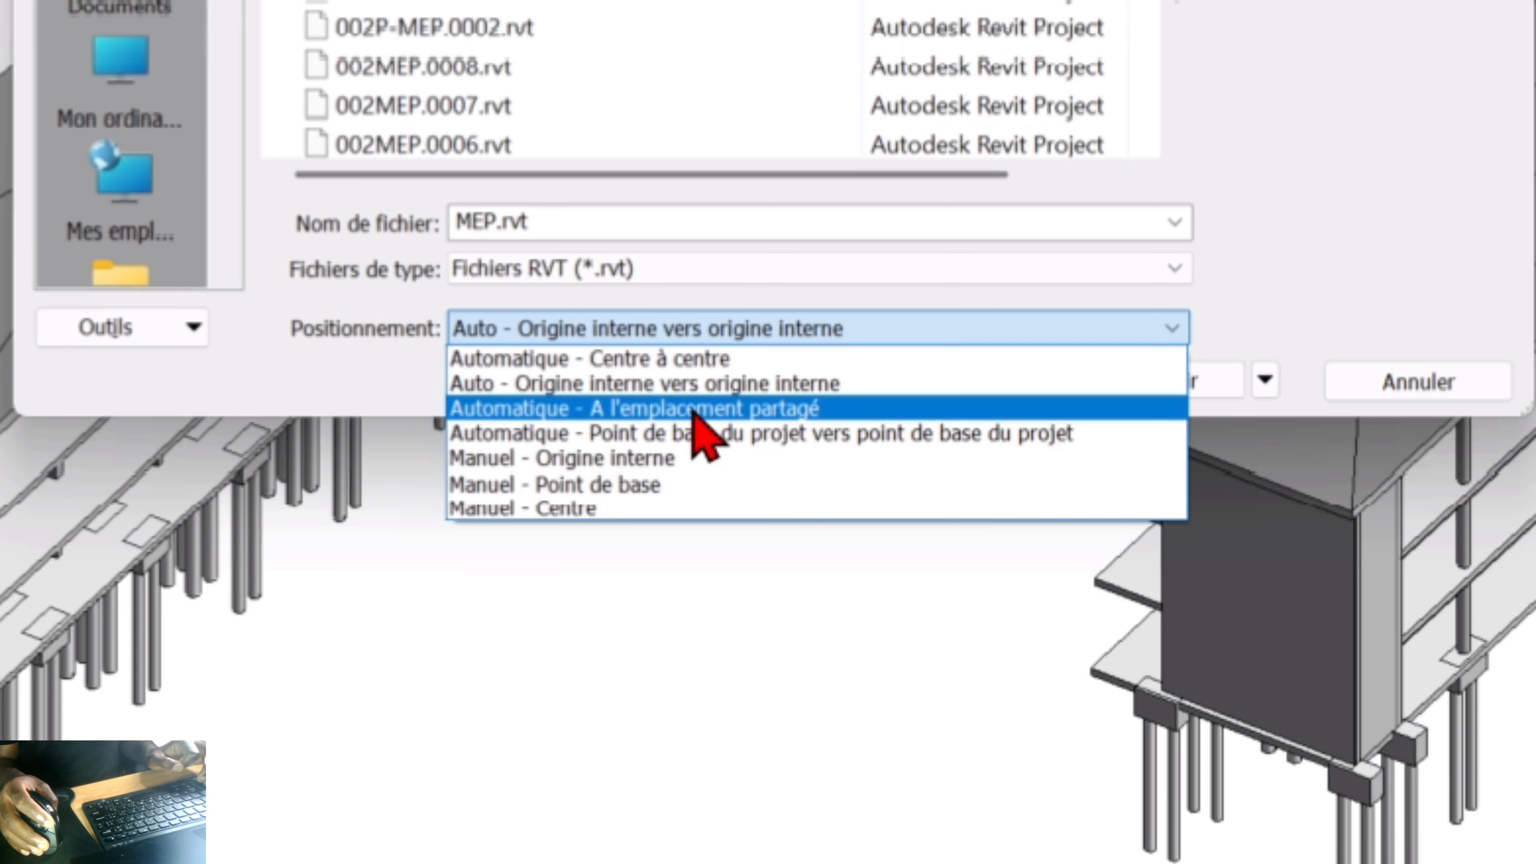
{"action": "left_click", "coordinate": [665, 610]}
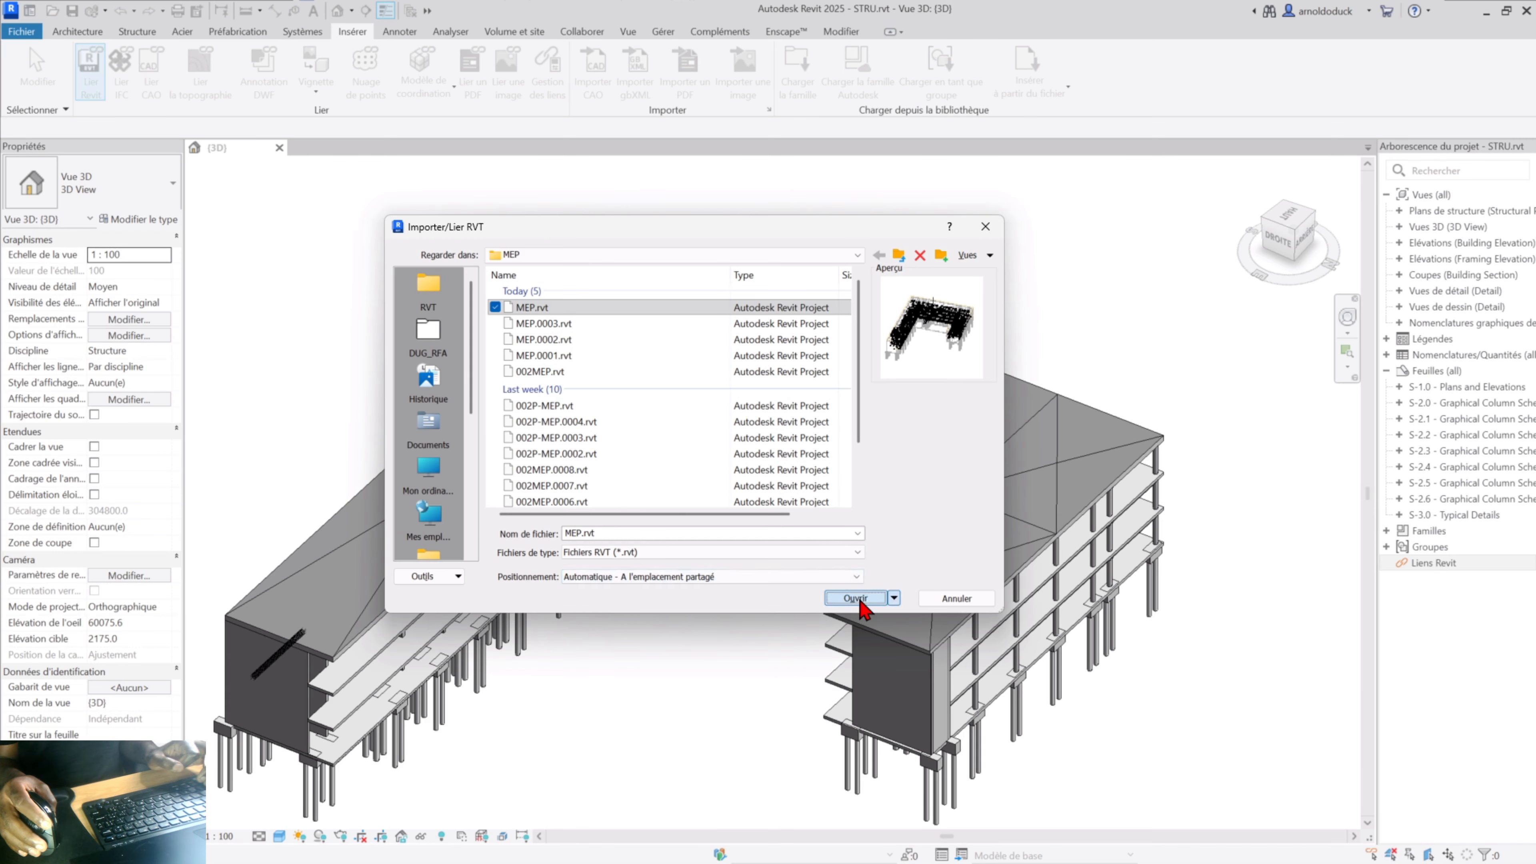
{"action": "left_click", "coordinate": [854, 597]}
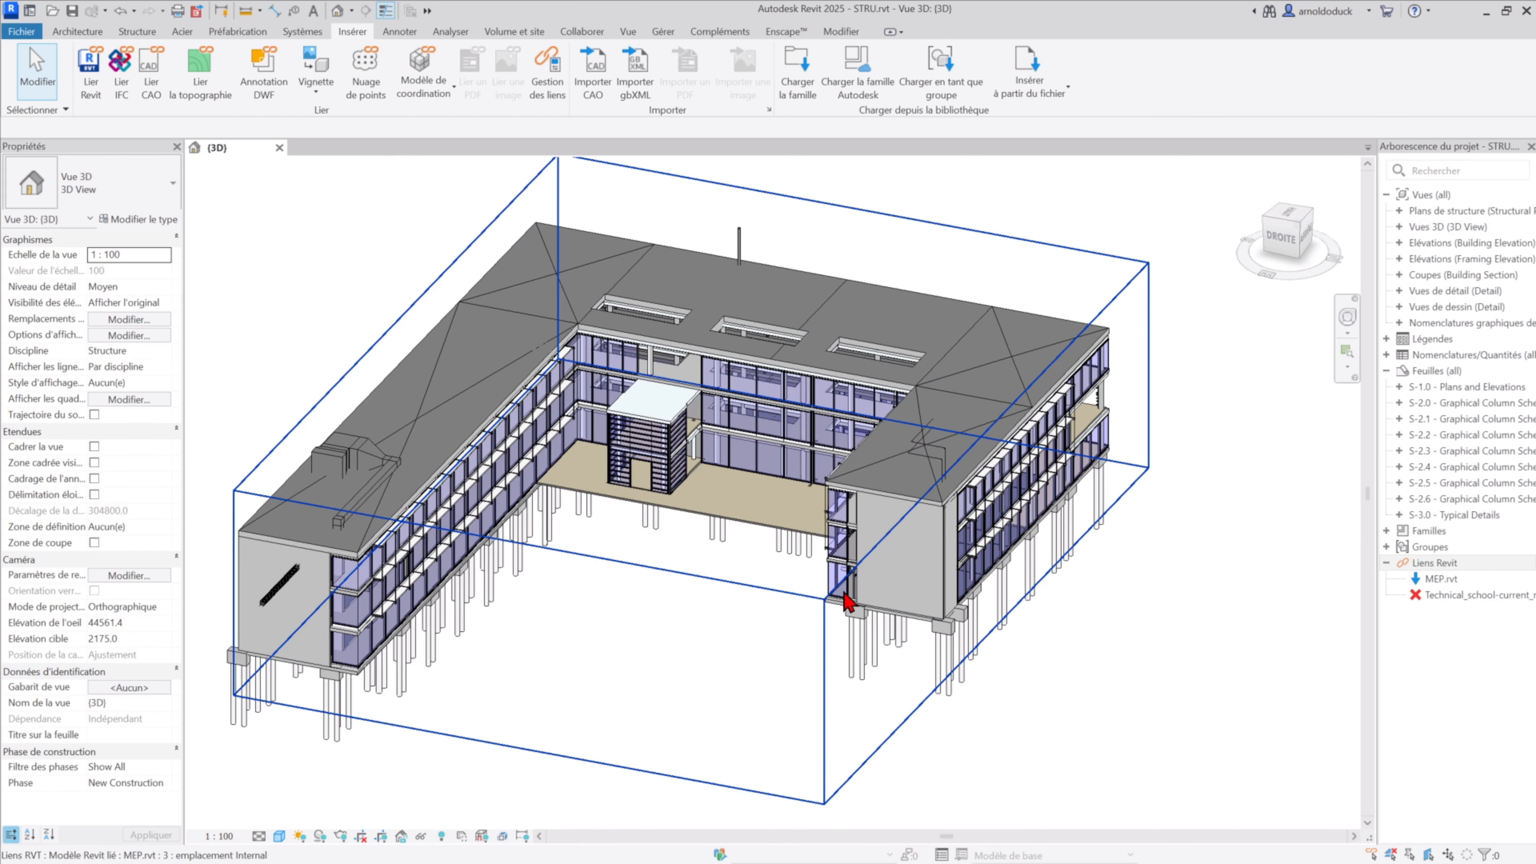
{"action": "middle_click_drag", "start_coordinate": [849, 610], "coordinate": [756, 442]}
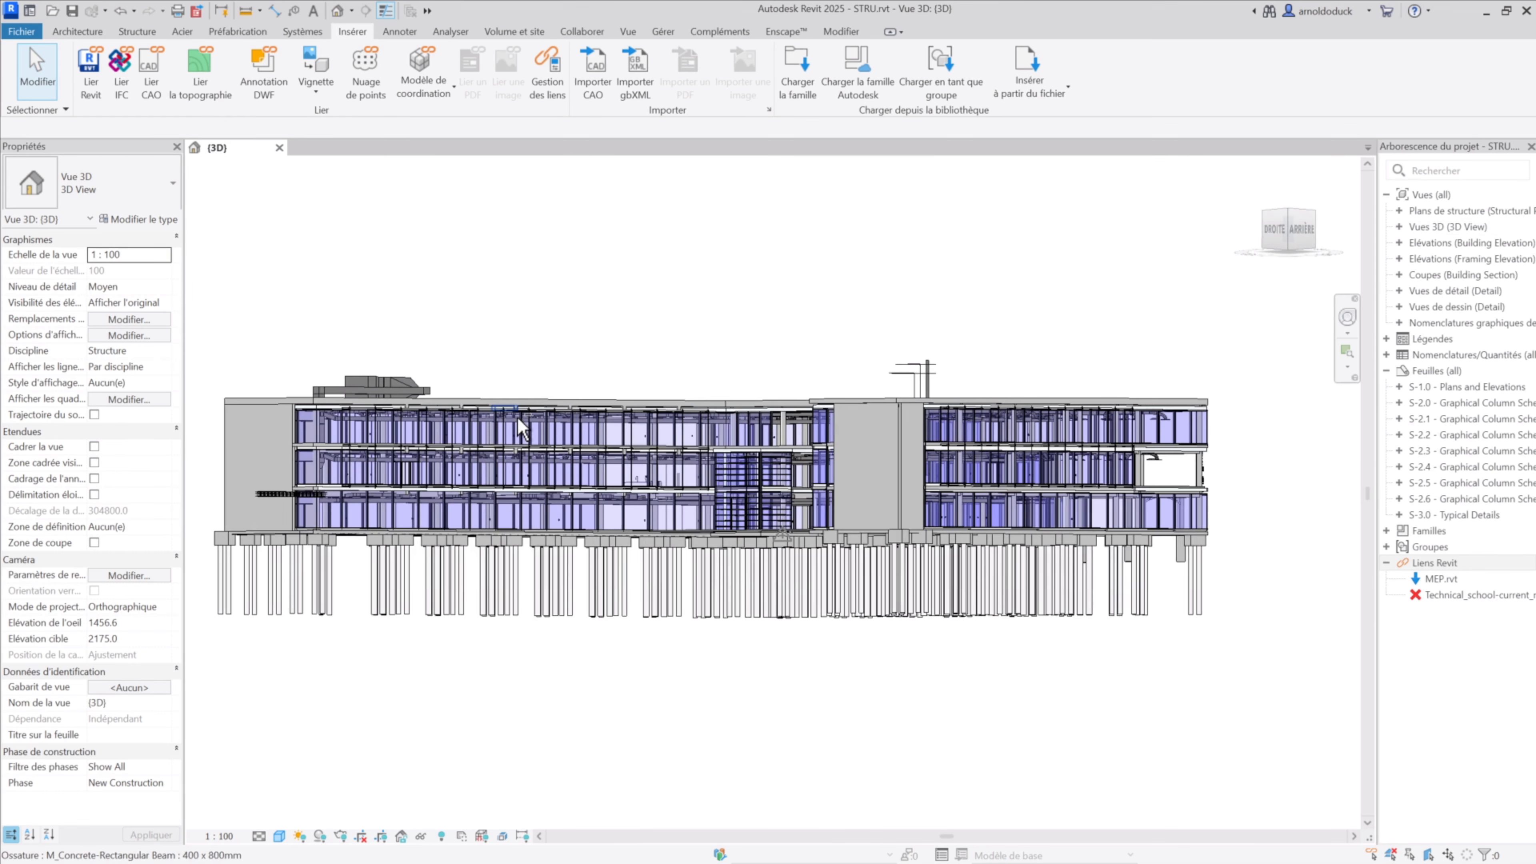
{"action": "scroll", "coordinate": [541, 447], "scroll_direction": "up", "scroll_amount": 2}
{"action": "scroll", "coordinate": [545, 457], "scroll_direction": "up", "scroll_amount": 2}
{"action": "middle_click_drag", "start_coordinate": [730, 471], "coordinate": [742, 450], "text": "shift"}
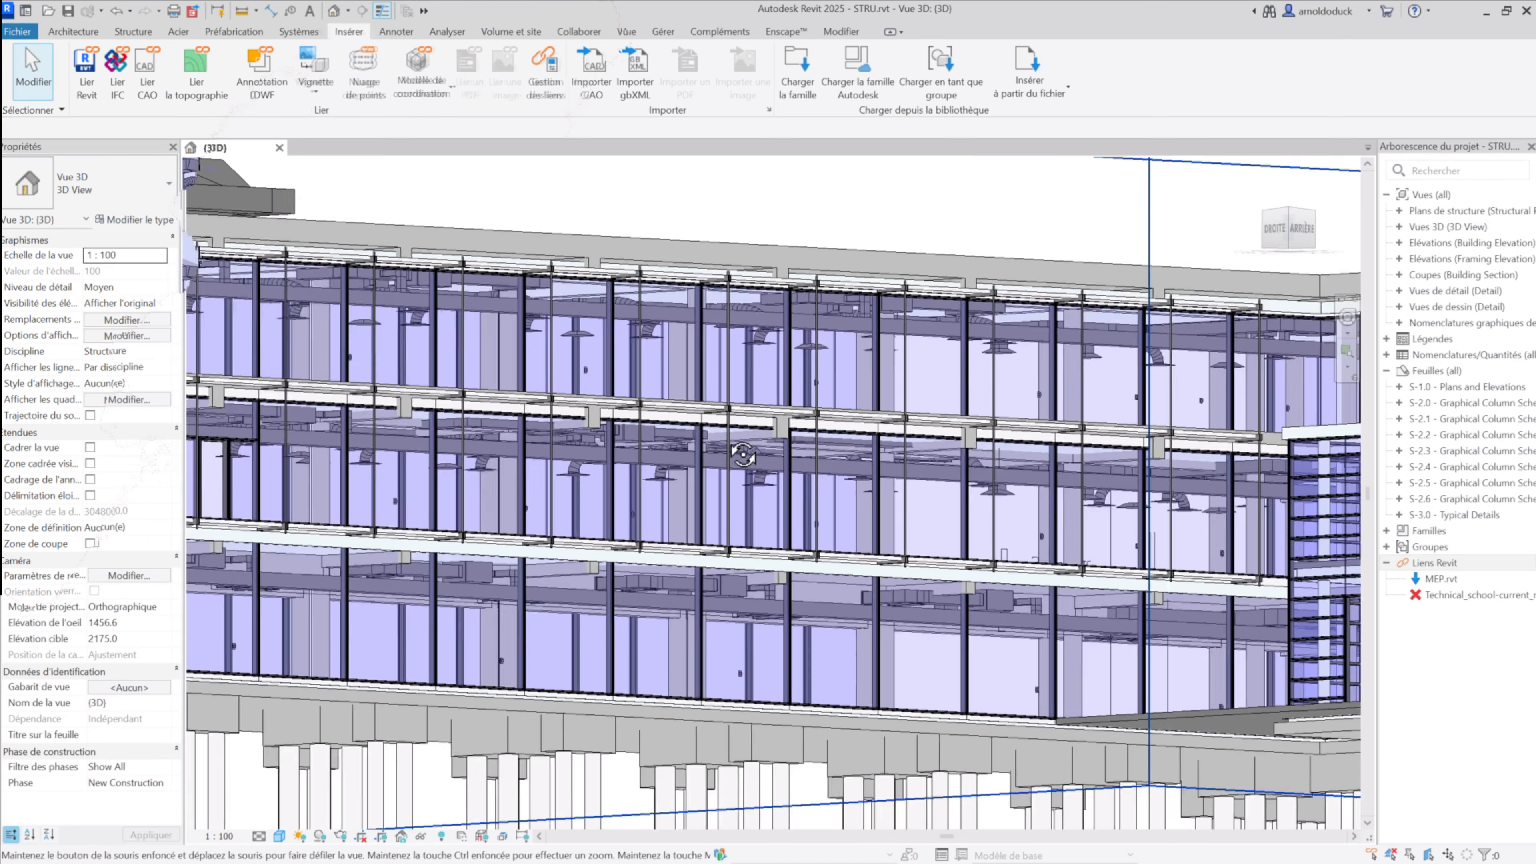